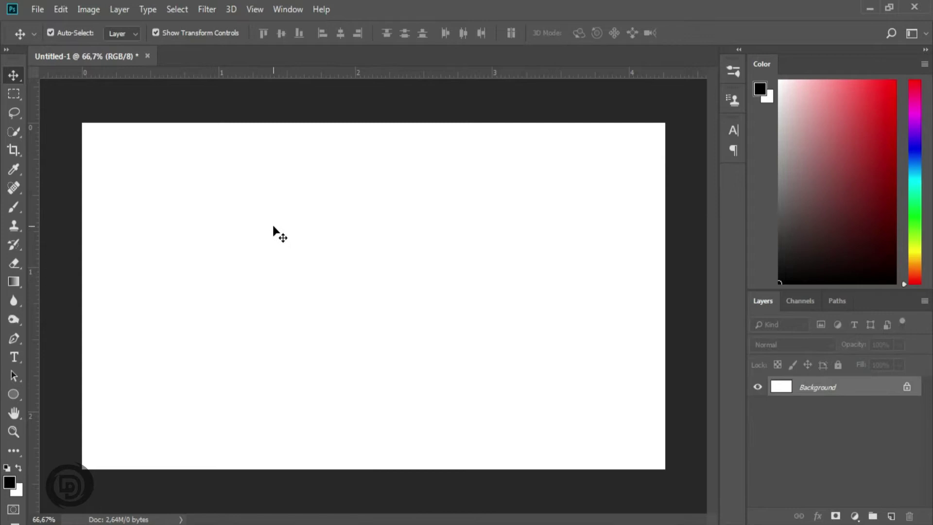
Step: Crop the blank white canvas using the 4:5 (8:10) portrait ratio preset
{"action": "left_click", "coordinate": [13, 152]}
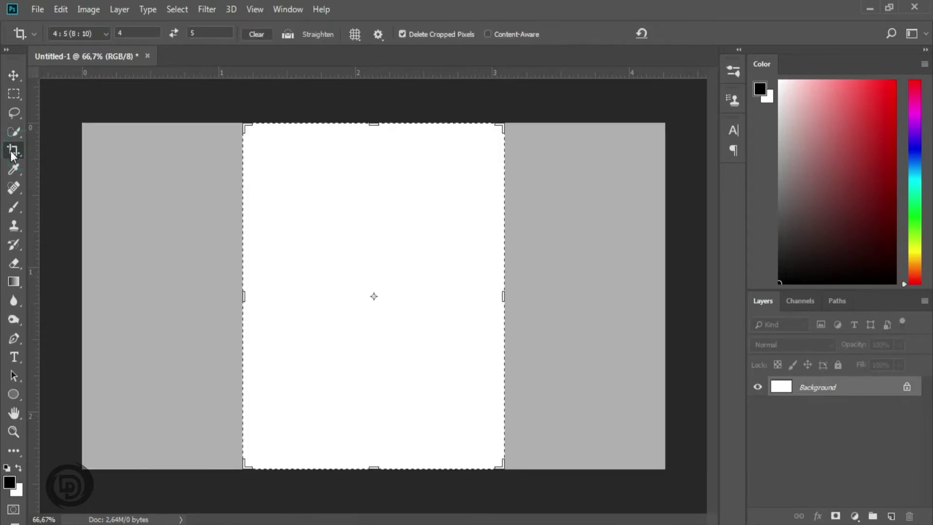
{"action": "left_click", "coordinate": [91, 35]}
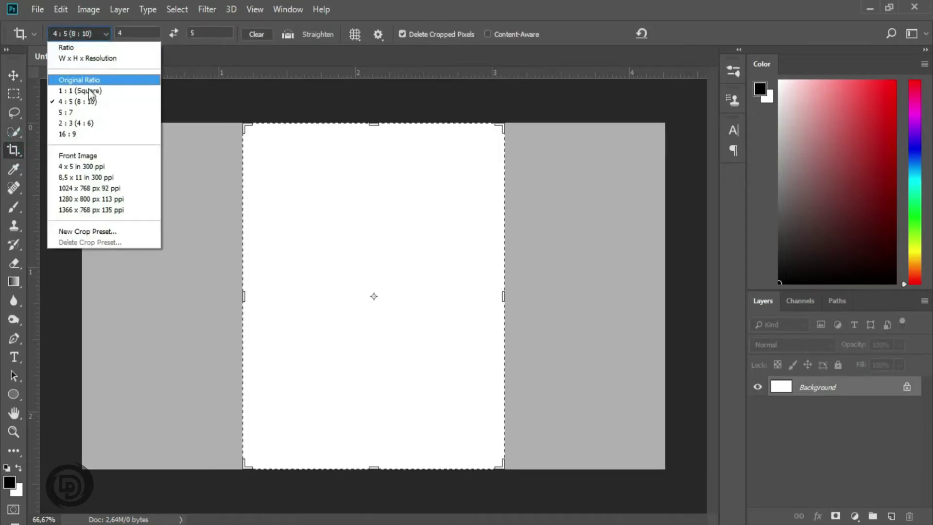
{"action": "left_click", "coordinate": [108, 103]}
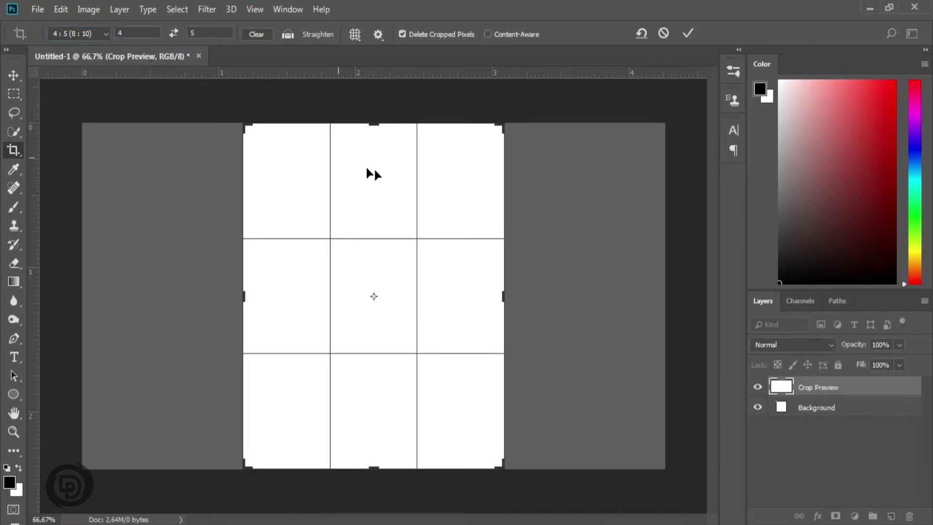
{"action": "key", "text": "Return"}
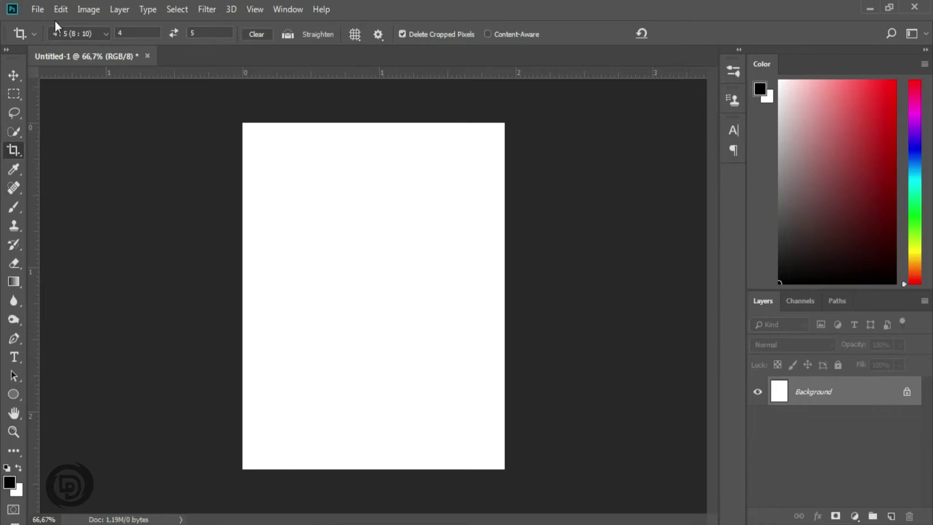
Step: Place the backgrond sky image into the document as an embedded layer
{"action": "left_click", "coordinate": [36, 10]}
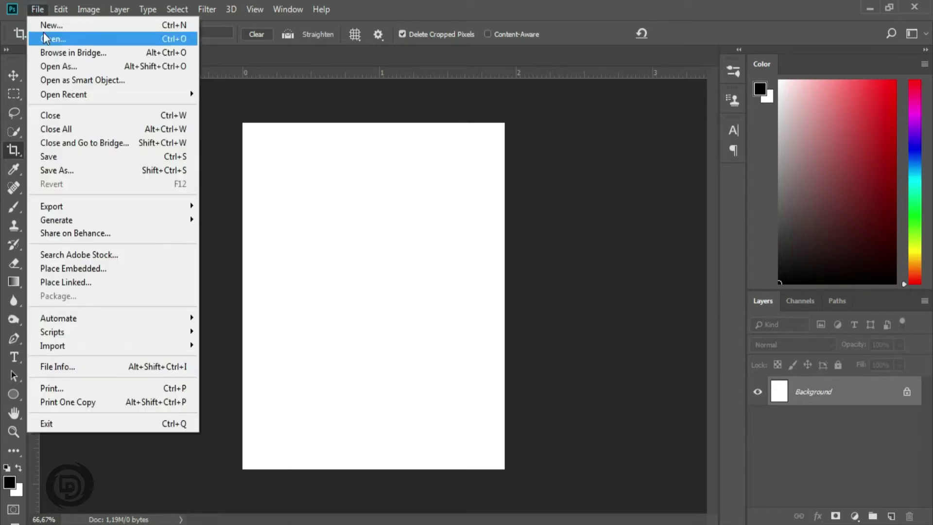
{"action": "left_click", "coordinate": [116, 270]}
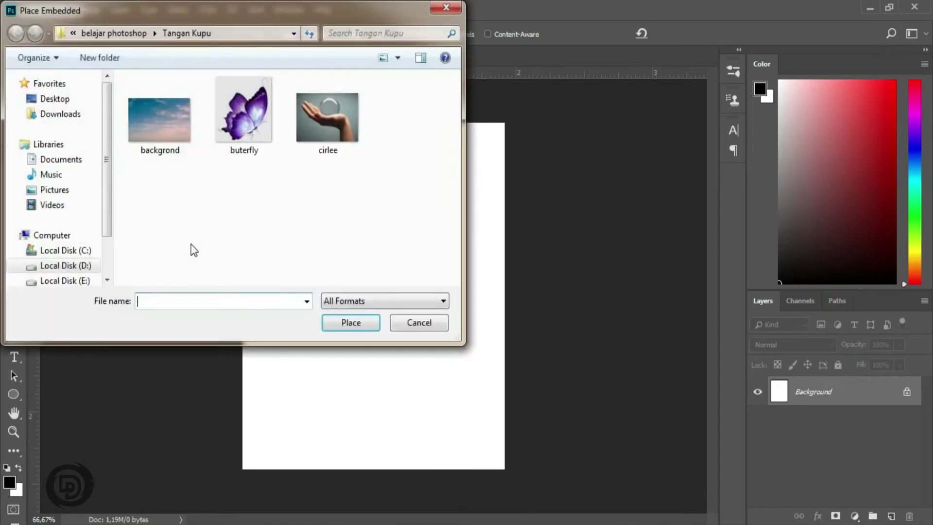
{"action": "left_click", "coordinate": [170, 130]}
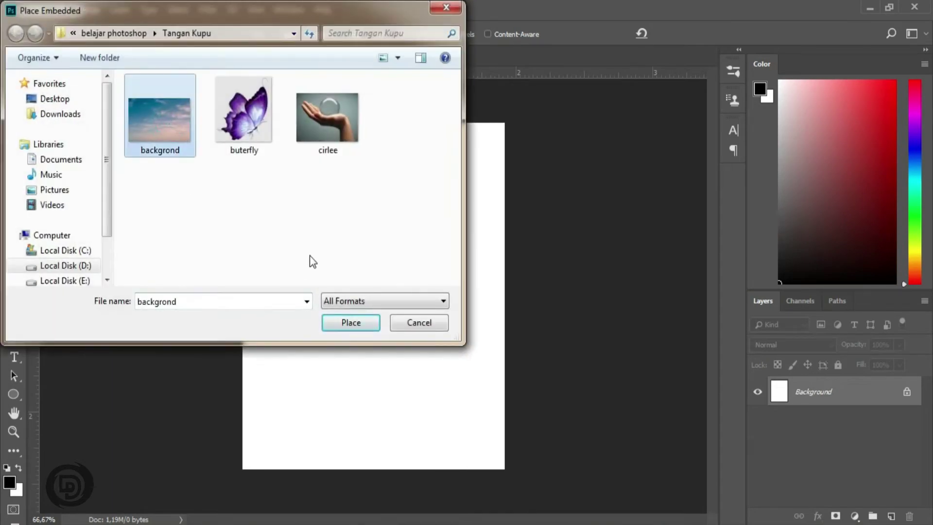
{"action": "left_click", "coordinate": [343, 325]}
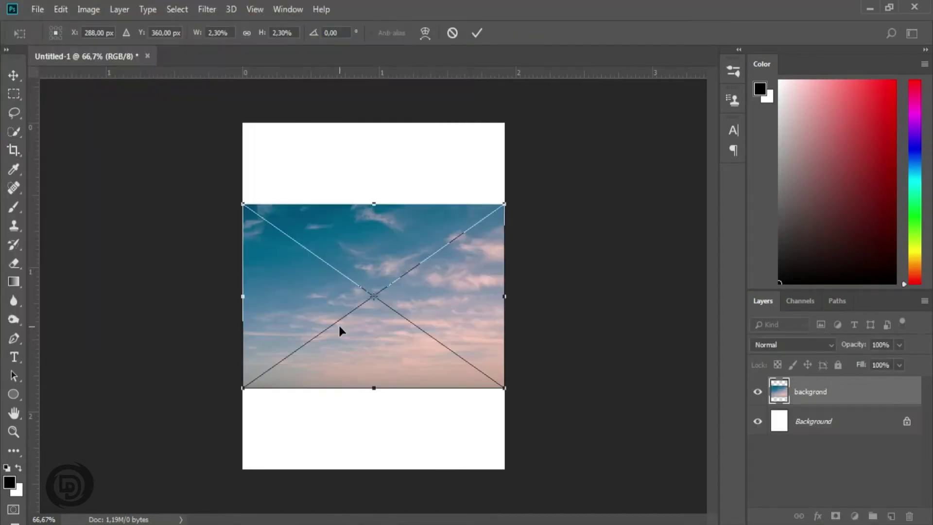
Step: Stretch the sky layer past every canvas edge so it fills the portrait canvas
{"action": "key", "text": "ctrl+t"}
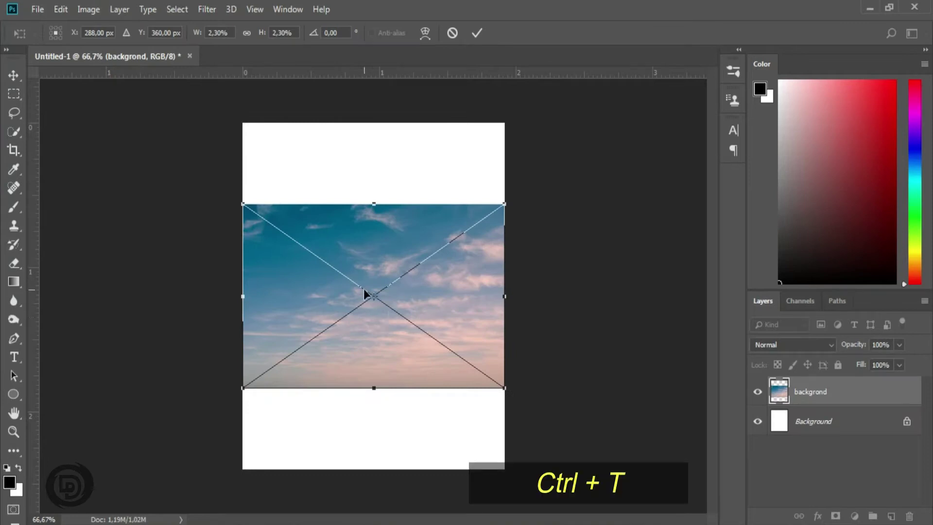
{"action": "left_click_drag", "start_coordinate": [376, 206], "coordinate": [380, 124]}
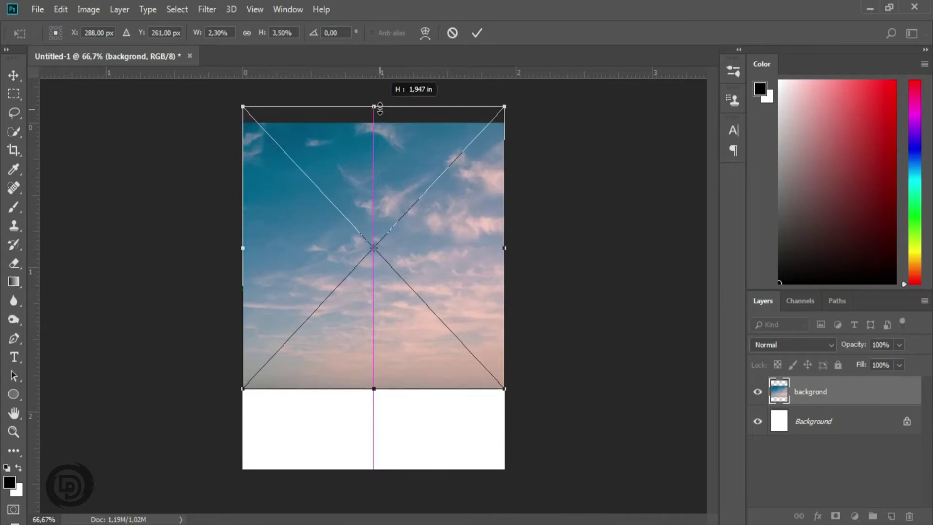
{"action": "left_click_drag", "start_coordinate": [380, 124], "coordinate": [380, 85]}
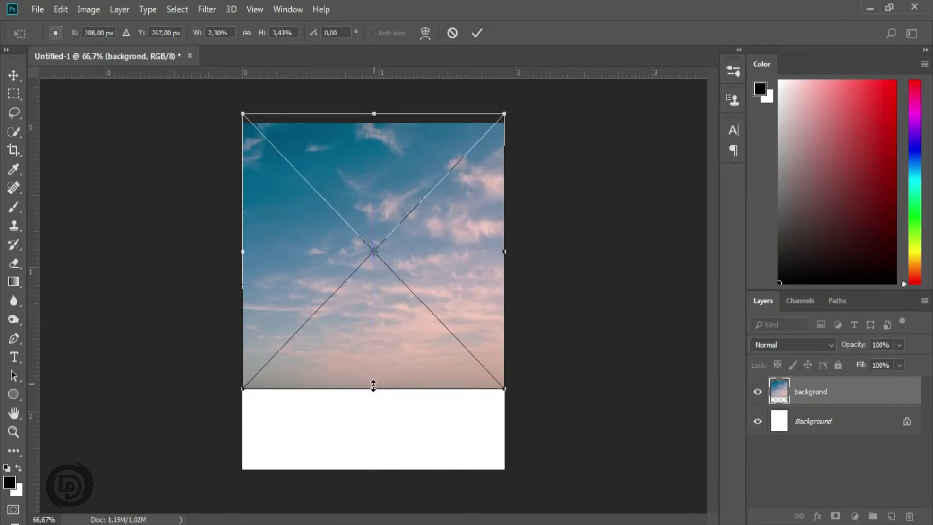
{"action": "left_click_drag", "start_coordinate": [374, 389], "coordinate": [374, 482]}
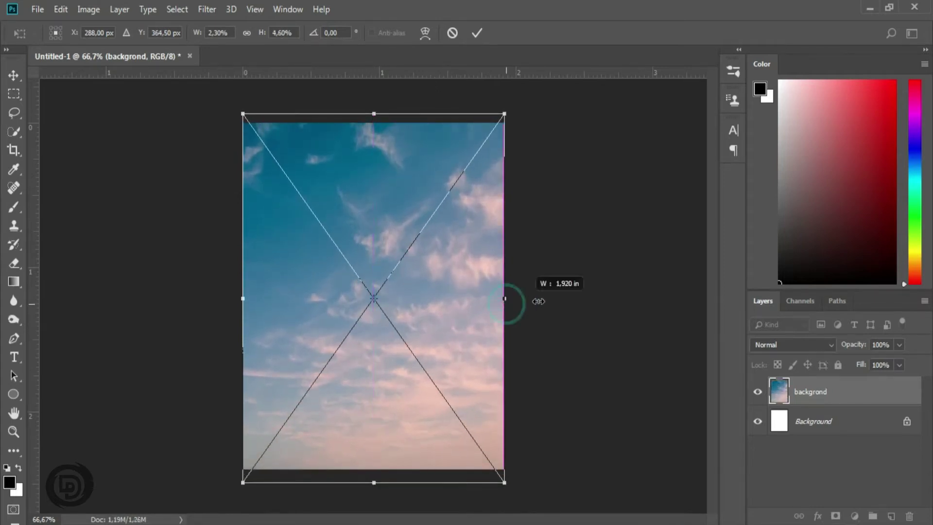
{"action": "left_click_drag", "start_coordinate": [512, 308], "coordinate": [594, 298]}
{"action": "mouse_move", "coordinate": [469, 306]}
{"action": "left_mouse_down"}
{"action": "mouse_move", "coordinate": [422, 307]}
{"action": "mouse_move", "coordinate": [431, 306]}
{"action": "left_mouse_up"}
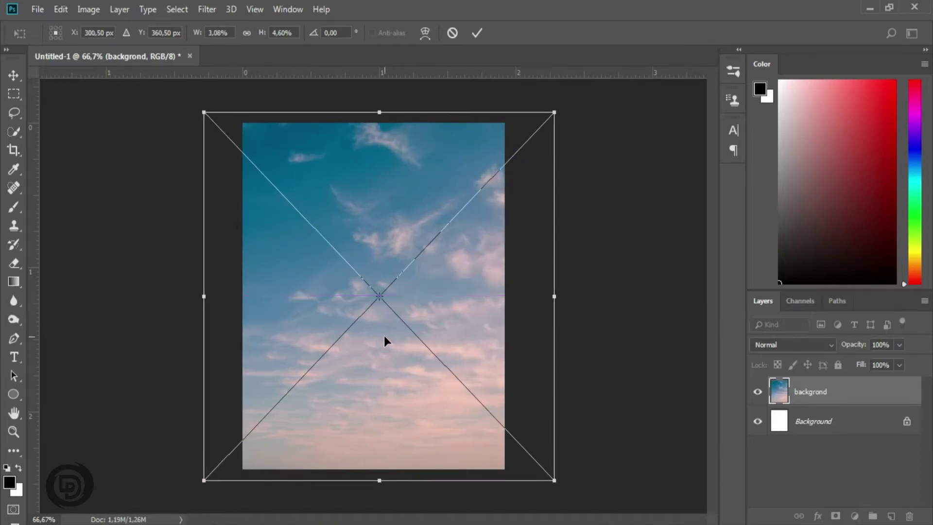
{"action": "left_click", "coordinate": [477, 33]}
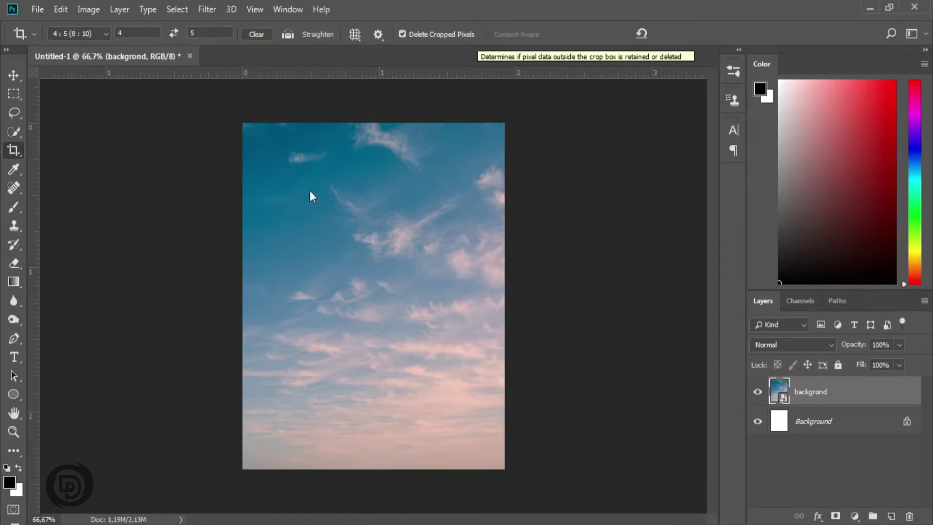
Step: Open the cirlee hand-and-glass-ball photo as a separate document, with the Move tool active
{"action": "left_click", "coordinate": [38, 11]}
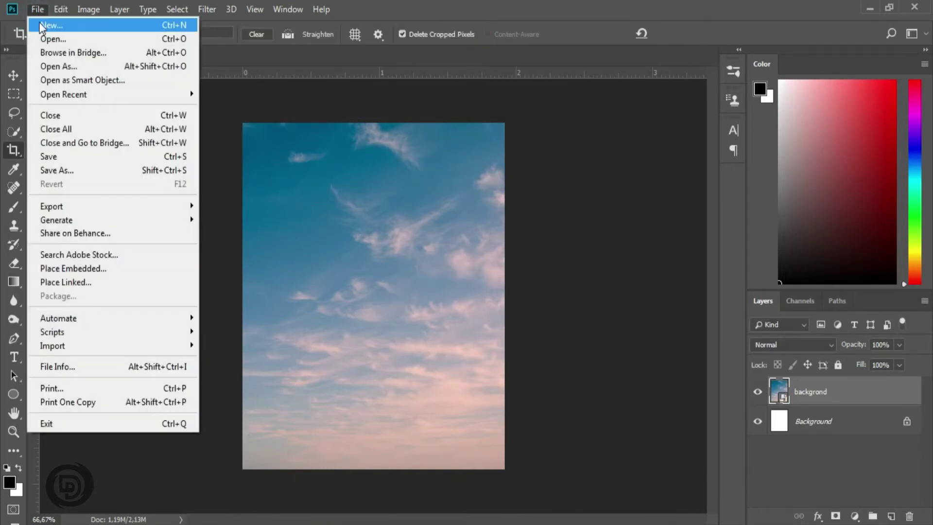
{"action": "left_click", "coordinate": [75, 39]}
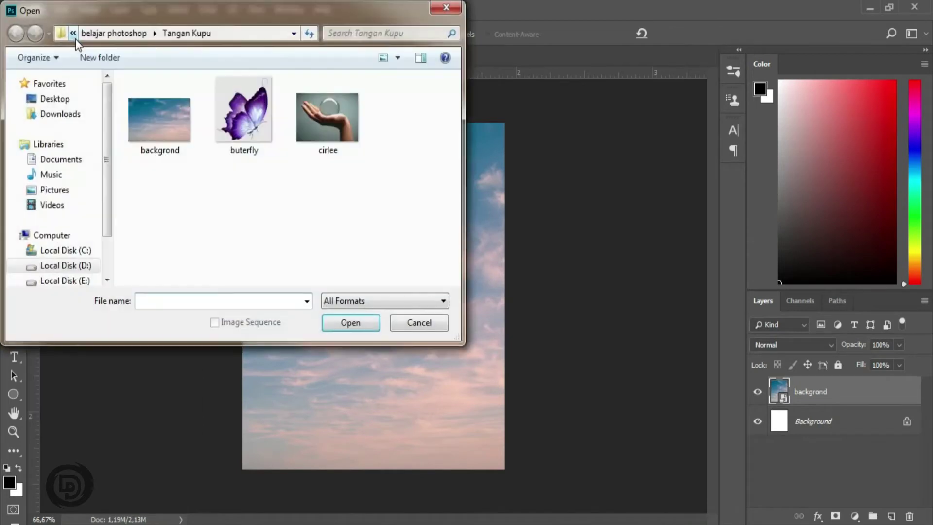
{"action": "left_click", "coordinate": [337, 119]}
{"action": "left_click", "coordinate": [352, 322]}
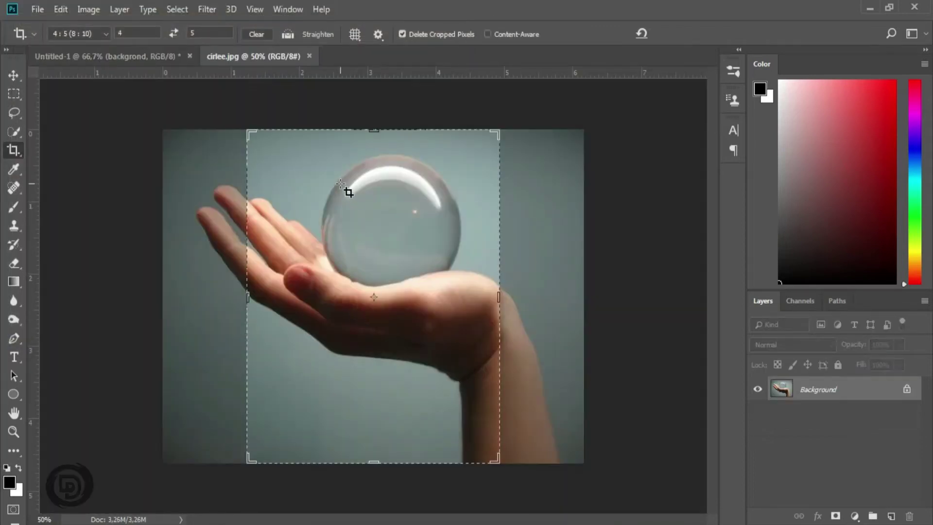
{"action": "left_click", "coordinate": [16, 77]}
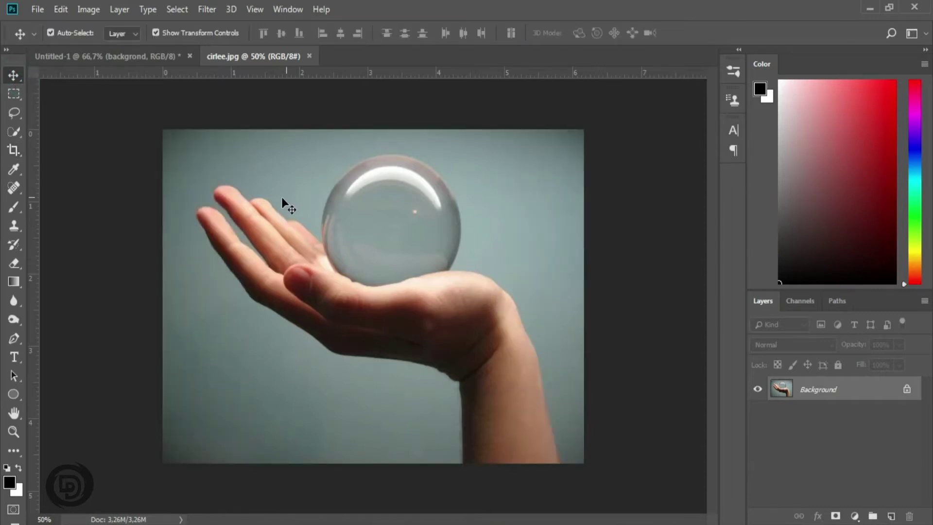
Step: Quick-select the hand, fingers and glass ball, undoing strokes that spill into the background
{"action": "left_click", "coordinate": [13, 132]}
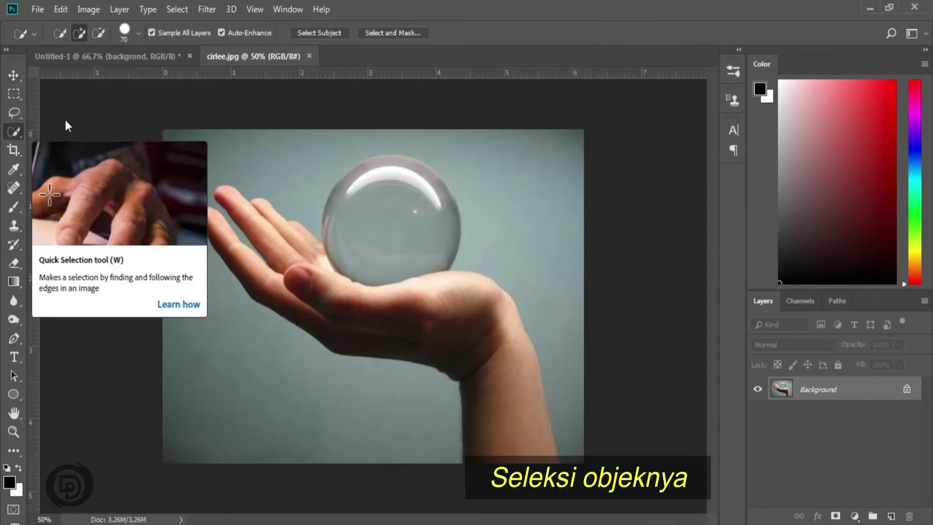
{"action": "left_click", "coordinate": [80, 33]}
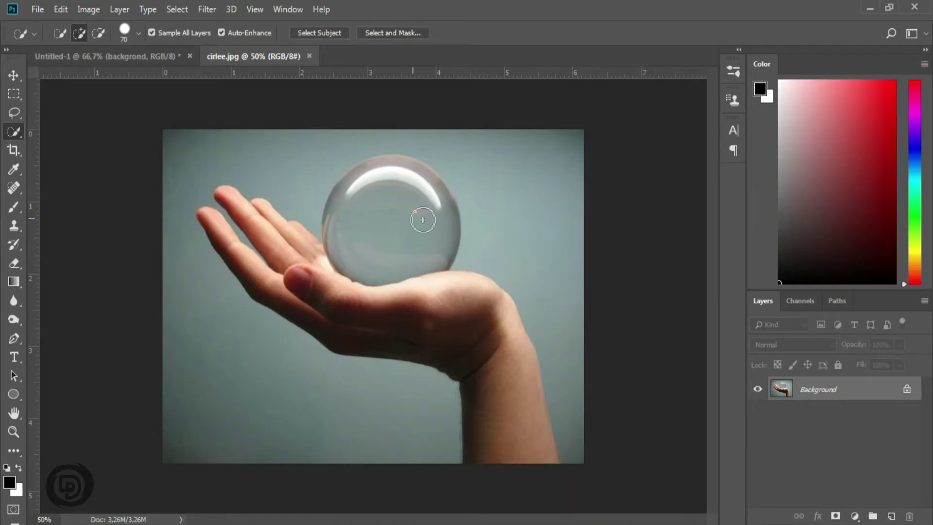
{"action": "key", "text": "ctrl+plus"}
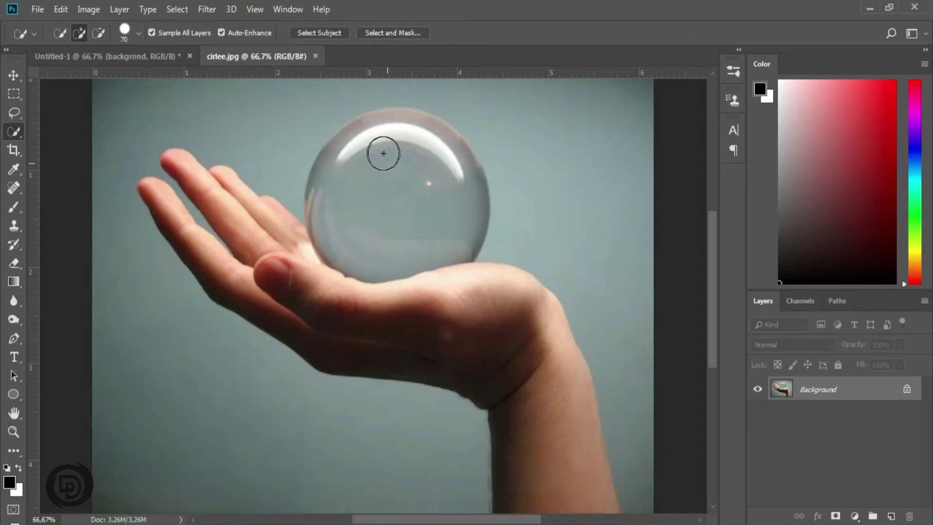
{"action": "mouse_move", "coordinate": [345, 190]}
{"action": "left_mouse_down"}
{"action": "mouse_move", "coordinate": [170, 203]}
{"action": "mouse_move", "coordinate": [480, 327]}
{"action": "mouse_move", "coordinate": [527, 390]}
{"action": "left_mouse_up"}
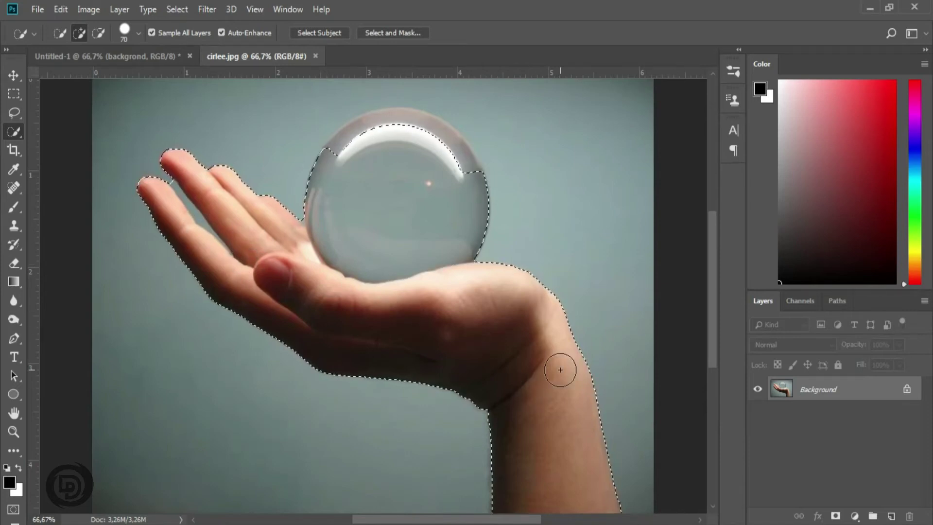
{"action": "key", "text": "ctrl+minus"}
{"action": "left_click_drag", "start_coordinate": [428, 170], "coordinate": [363, 188]}
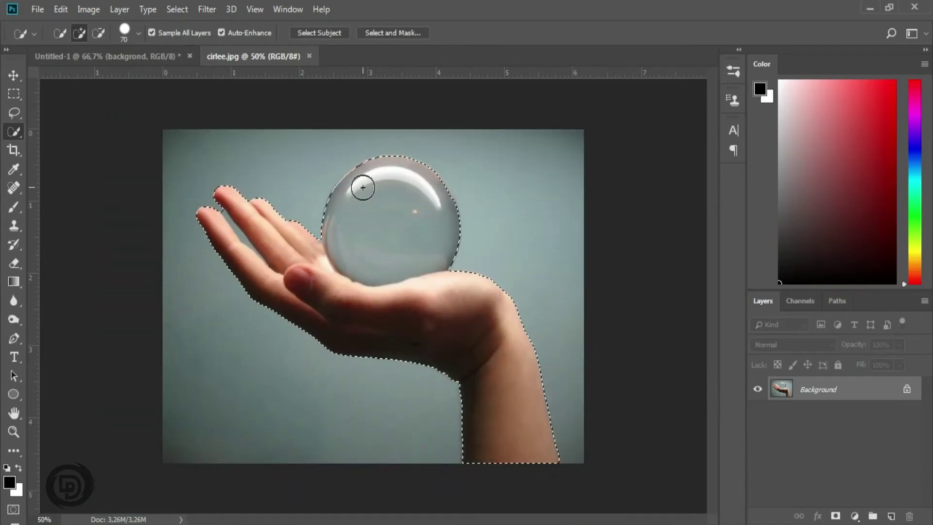
{"action": "key", "text": "ctrl+plus"}
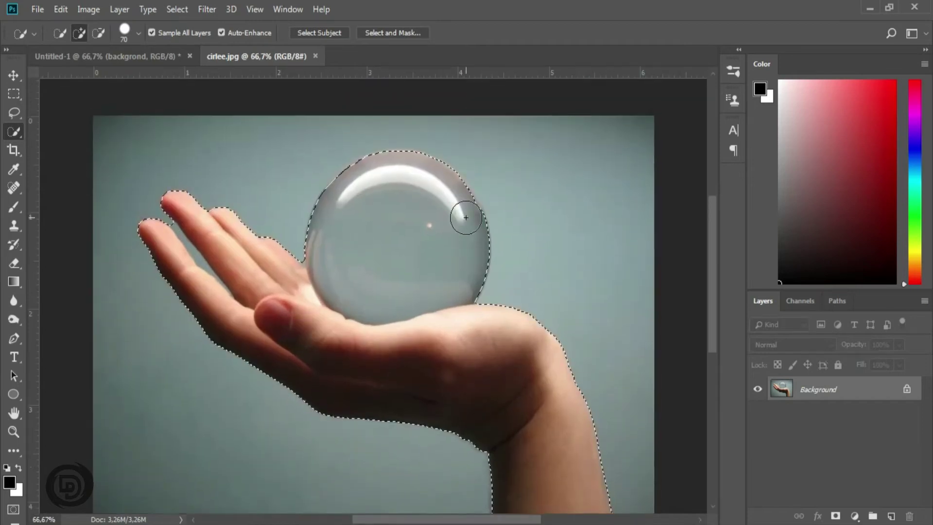
{"action": "left_click_drag", "start_coordinate": [447, 214], "coordinate": [427, 200]}
{"action": "key", "text": "ctrl+z"}
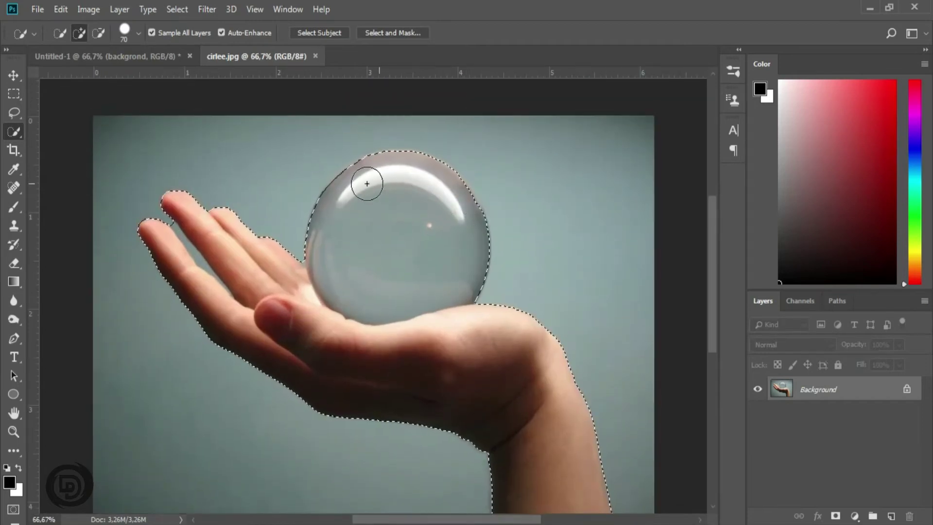
{"action": "left_click_drag", "start_coordinate": [344, 188], "coordinate": [348, 188]}
{"action": "key", "text": "ctrl+z"}
Step: Reduce the Quick Selection brush size to 22 px
{"action": "left_click", "coordinate": [139, 33]}
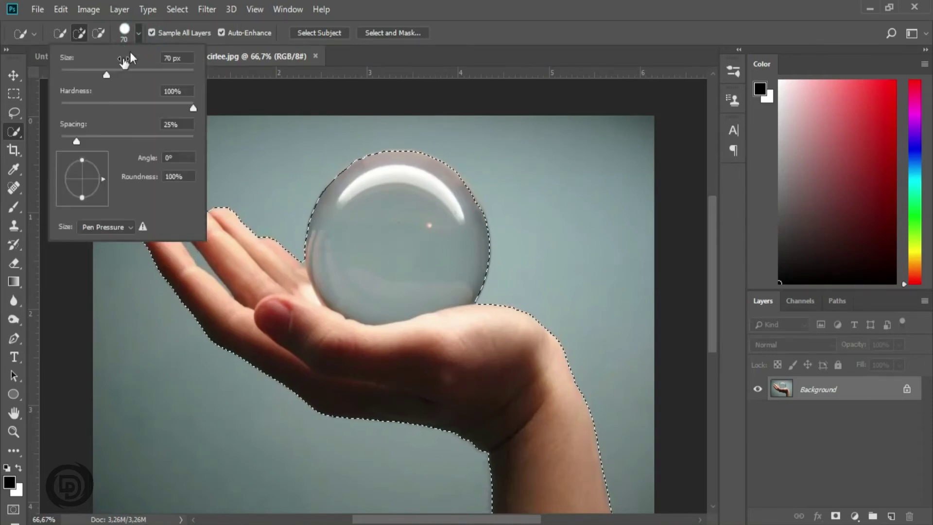
{"action": "left_click_drag", "start_coordinate": [106, 75], "coordinate": [75, 75]}
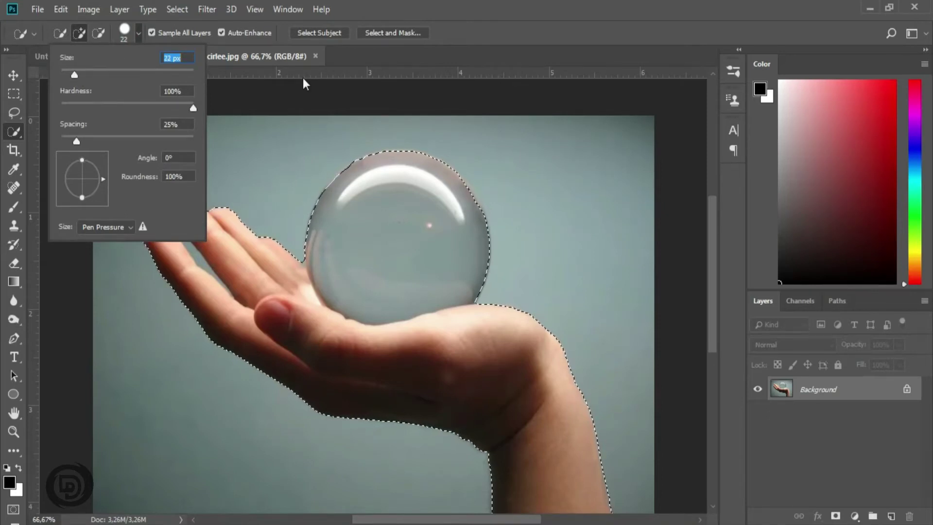
{"action": "left_click", "coordinate": [340, 58]}
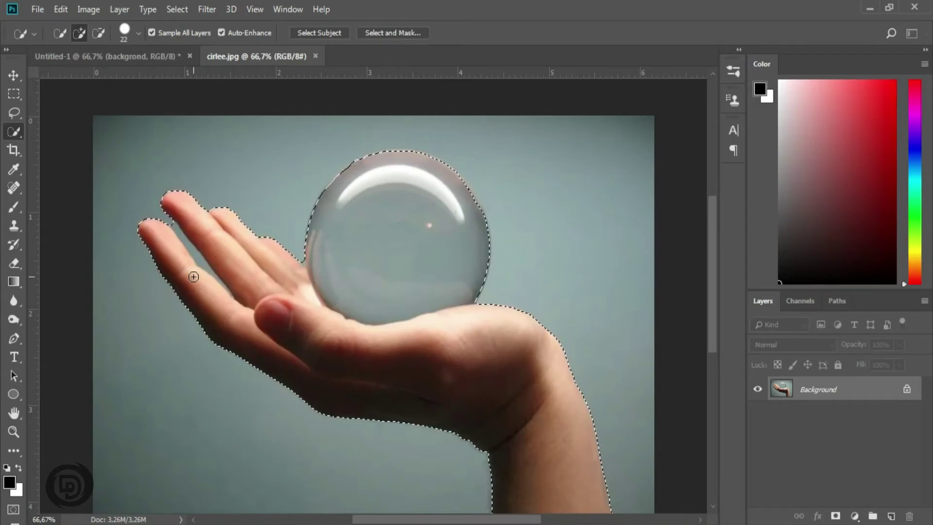
Step: At 200% zoom, subtract background along the finger and between the fingers
{"action": "key", "text": "ctrl+plus"}
{"action": "key", "text": "ctrl+plus"}
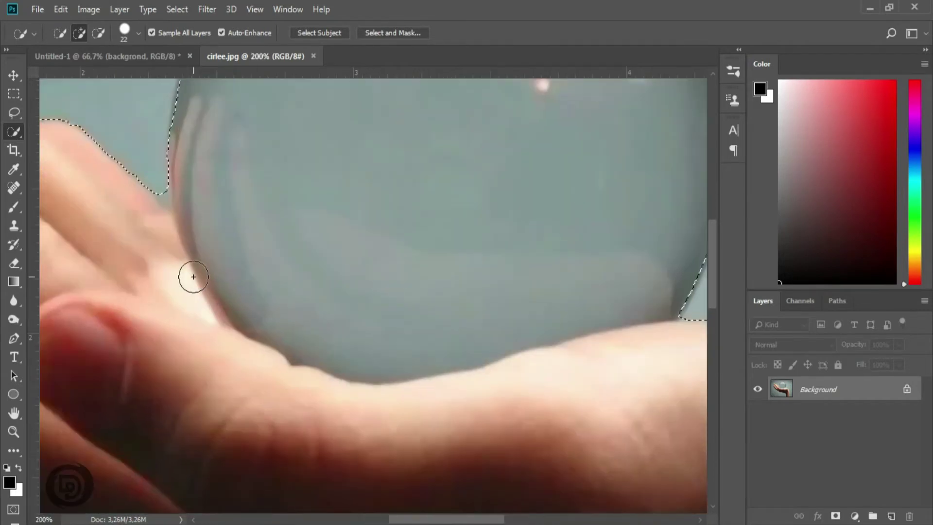
{"action": "mouse_move", "coordinate": [52, 177]}
{"action": "left_mouse_down"}
{"action": "mouse_move", "coordinate": [381, 184]}
{"action": "mouse_move", "coordinate": [423, 219]}
{"action": "left_mouse_up"}
{"action": "key", "text": "bracketleft"}
{"action": "key", "text": "bracketleft"}
{"action": "key", "text": "bracketleft"}
{"action": "left_click", "coordinate": [138, 119]}
{"action": "left_click", "coordinate": [98, 32]}
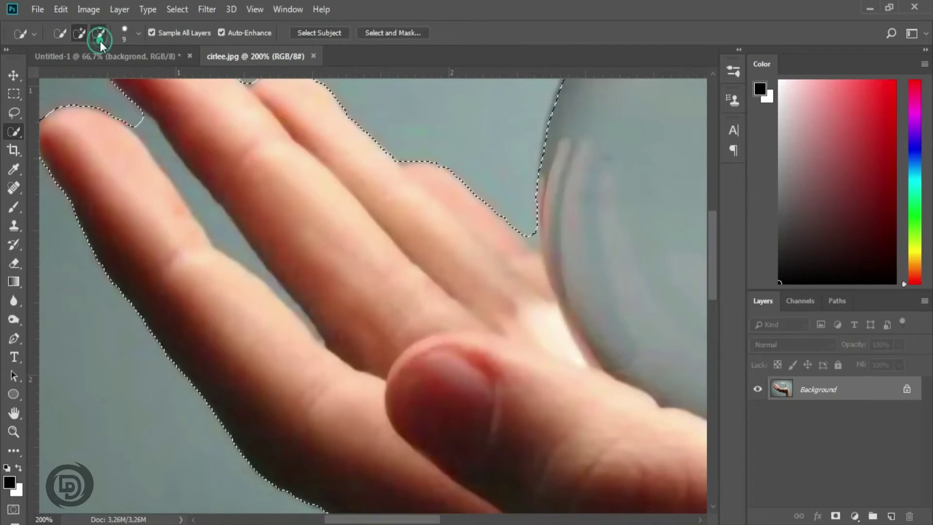
{"action": "left_click_drag", "start_coordinate": [155, 141], "coordinate": [195, 191]}
{"action": "key", "text": "bracketleft"}
{"action": "key", "text": "bracketleft"}
{"action": "key", "text": "bracketleft"}
{"action": "left_click_drag", "start_coordinate": [226, 234], "coordinate": [317, 332]}
Step: Trim the finger–ball notch with a size-2 brush, then fit the image on screen
{"action": "key", "text": "bracketleft"}
{"action": "key", "text": "bracketleft"}
{"action": "key", "text": "bracketleft"}
{"action": "left_click", "coordinate": [273, 285]}
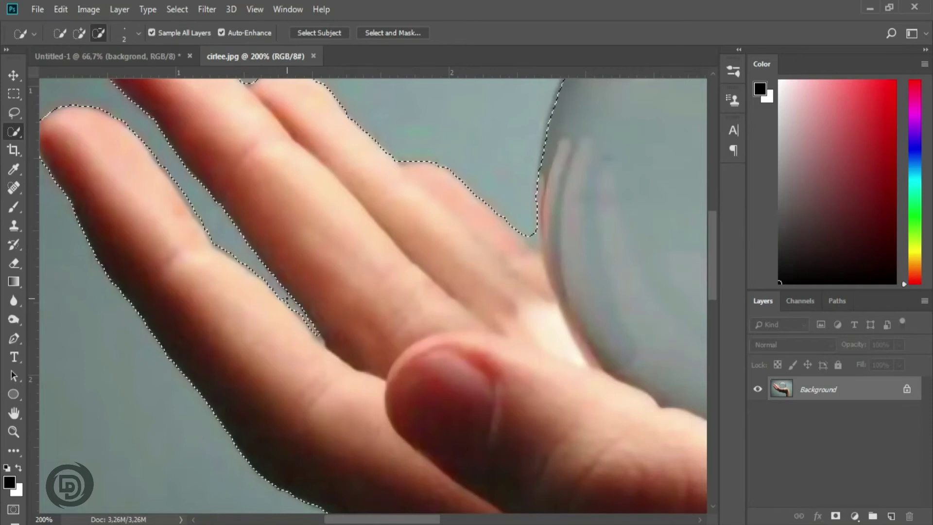
{"action": "left_click_drag", "start_coordinate": [350, 170], "coordinate": [308, 253]}
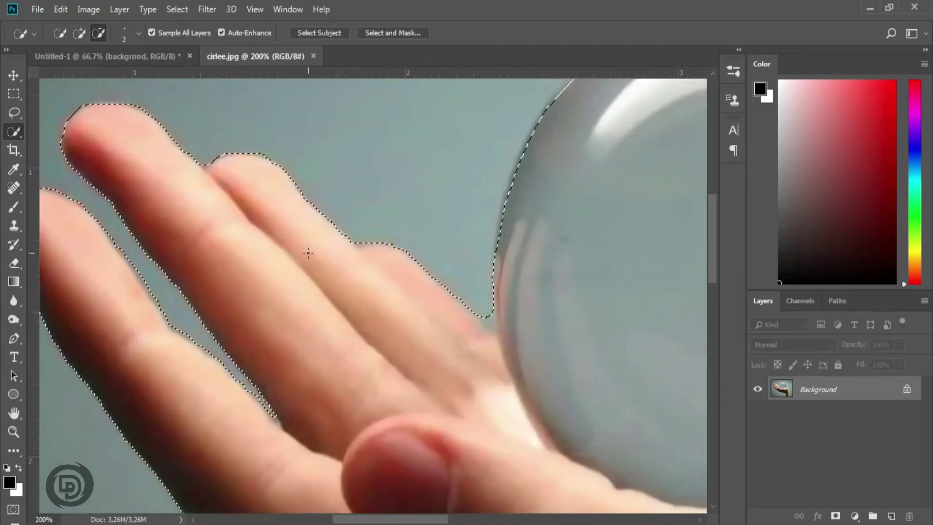
{"action": "left_click", "coordinate": [488, 316]}
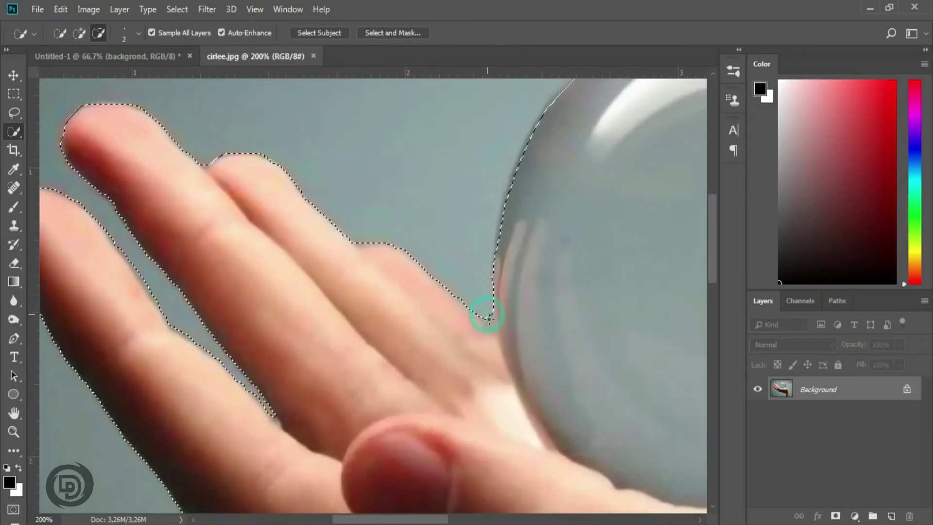
{"action": "left_click", "coordinate": [485, 317]}
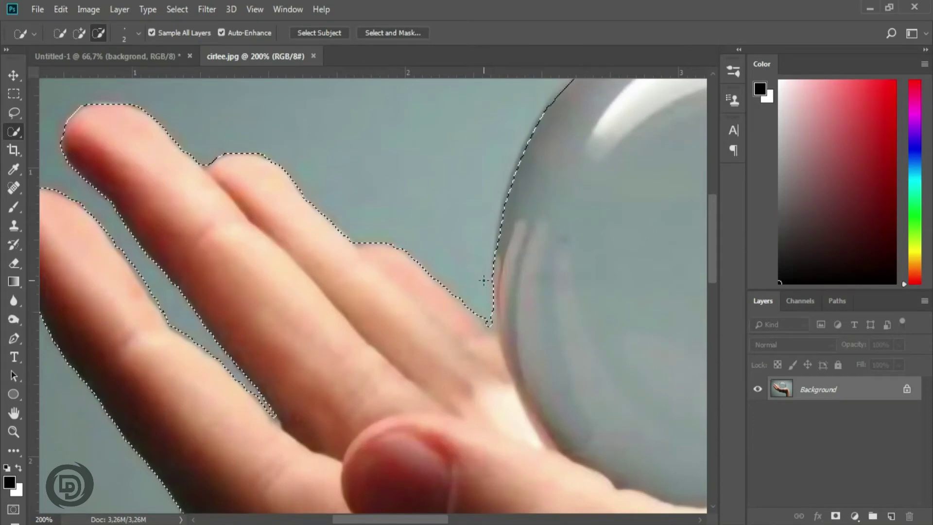
{"action": "left_click", "coordinate": [482, 313]}
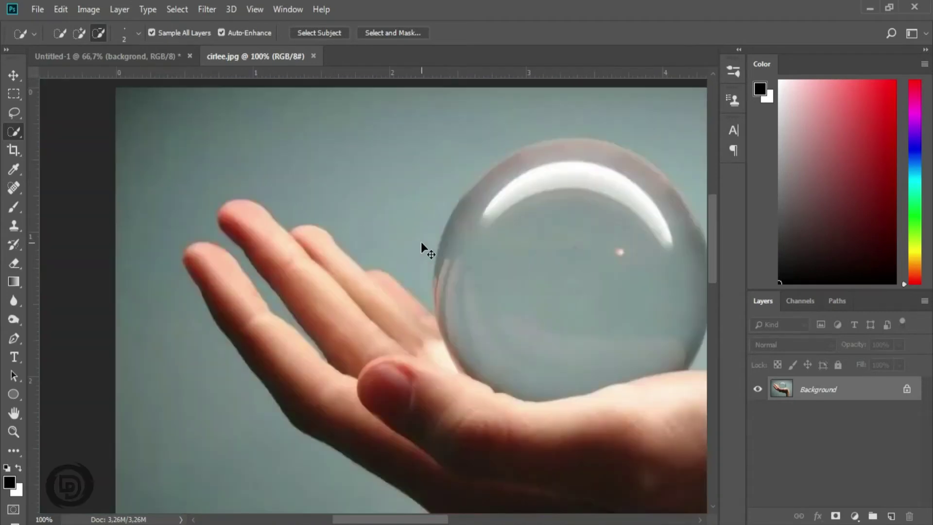
{"action": "mouse_move", "coordinate": [520, 281]}
{"action": "left_mouse_down"}
{"action": "mouse_move", "coordinate": [442, 267]}
{"action": "mouse_move", "coordinate": [372, 231]}
{"action": "left_mouse_up"}
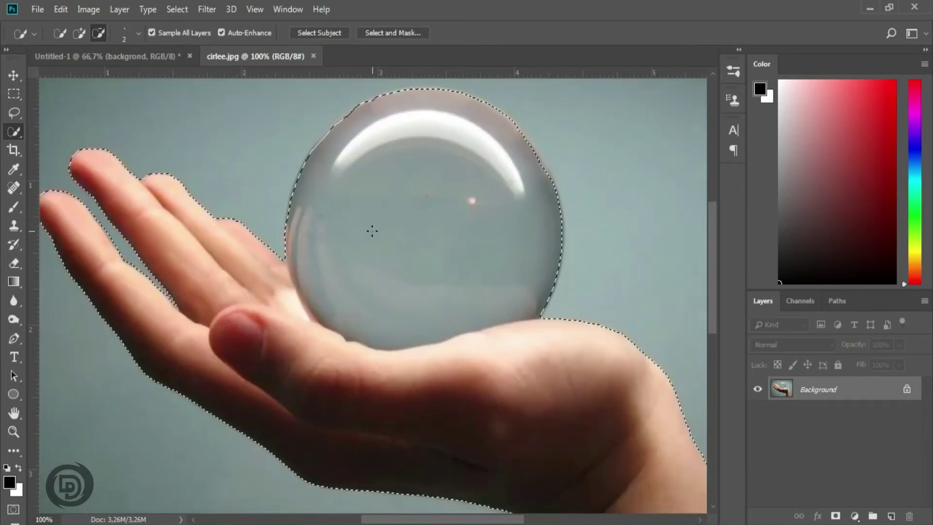
{"action": "key", "text": "ctrl+0"}
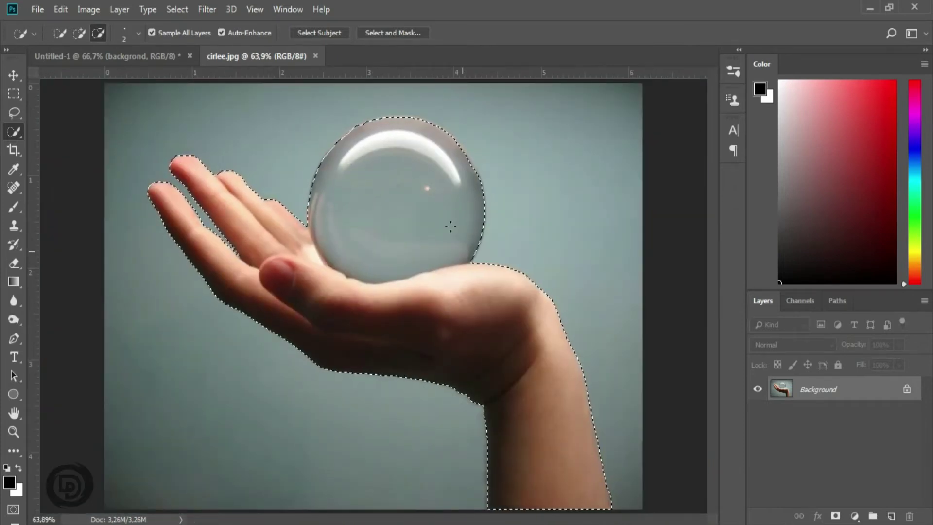
{"action": "key", "text": "v"}
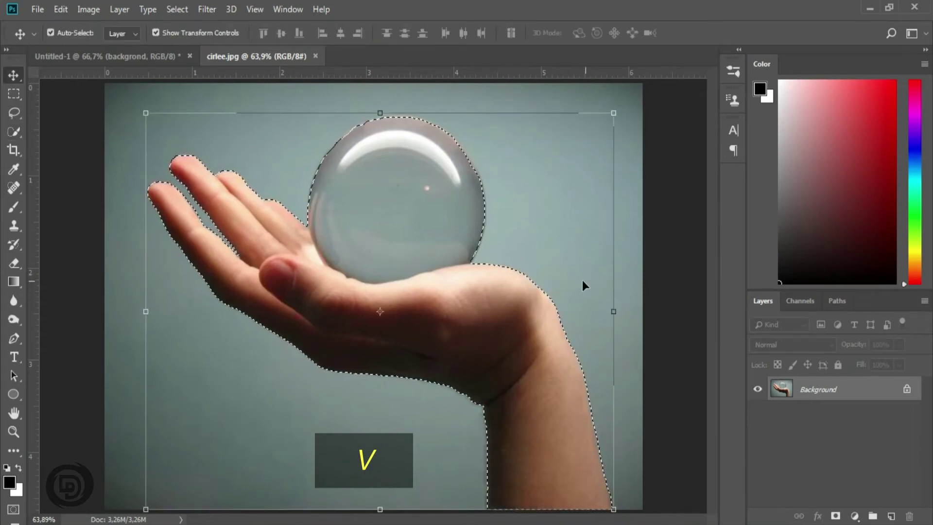
Step: Add a layer mask and refine it in Select and Mask: Radius 3 px, Shift Edge -10%
{"action": "left_click", "coordinate": [836, 516]}
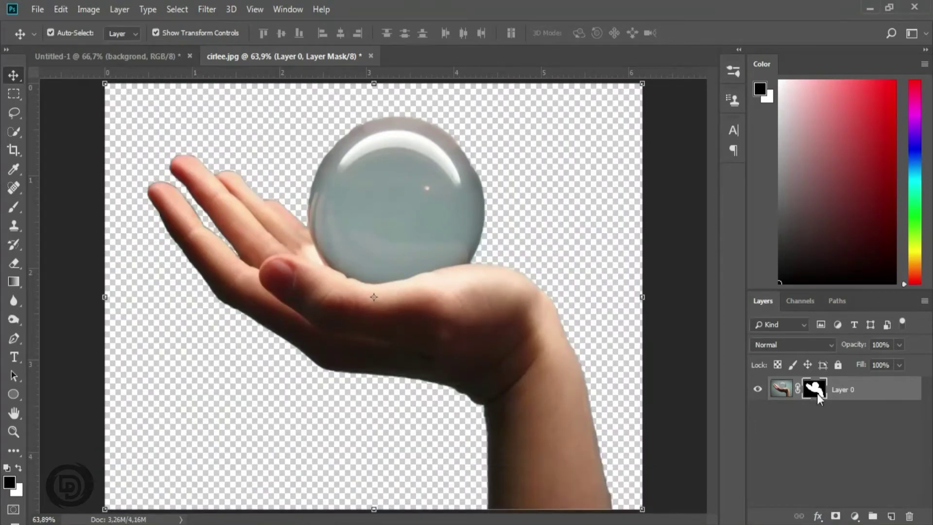
{"action": "right_click", "coordinate": [817, 392]}
{"action": "left_click", "coordinate": [835, 364]}
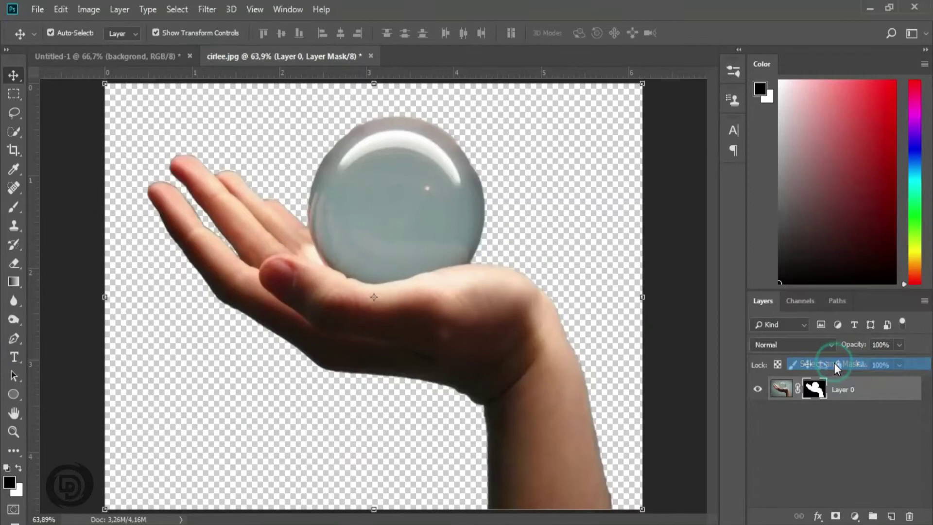
{"action": "left_click_drag", "start_coordinate": [926, 316], "coordinate": [928, 384]}
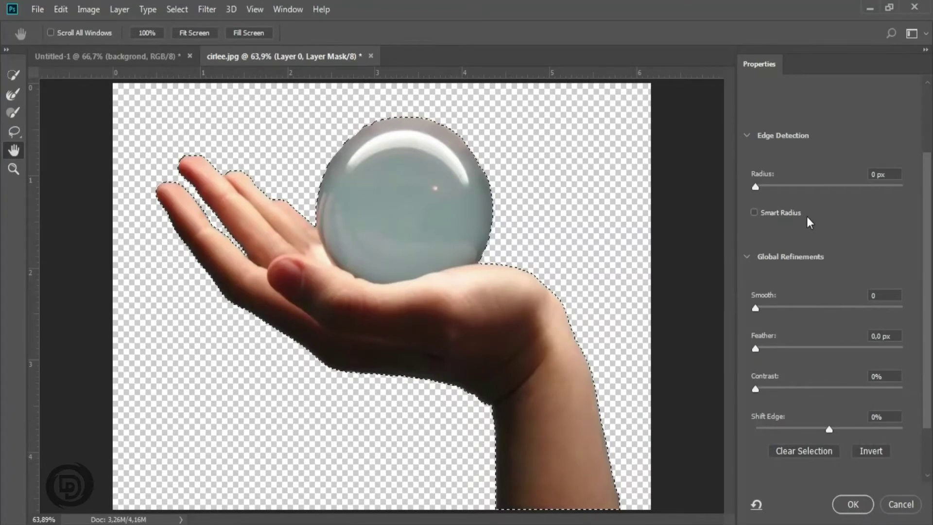
{"action": "left_click", "coordinate": [756, 187]}
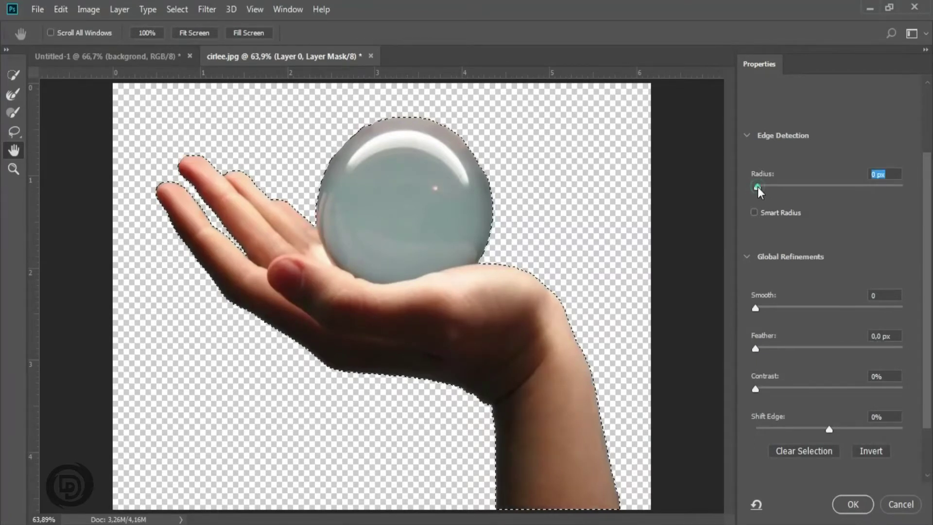
{"action": "left_click_drag", "start_coordinate": [764, 186], "coordinate": [783, 186]}
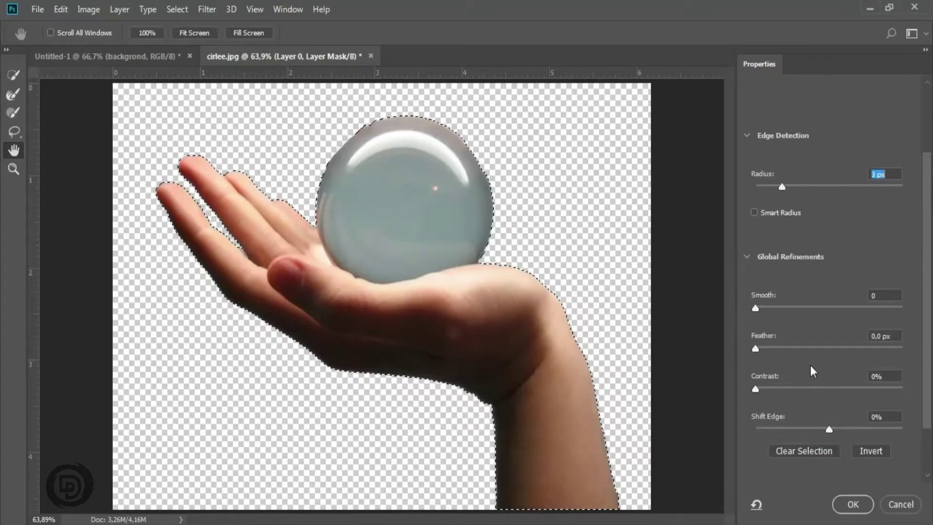
{"action": "mouse_move", "coordinate": [829, 429]}
{"action": "left_mouse_down"}
{"action": "mouse_move", "coordinate": [787, 430]}
{"action": "mouse_move", "coordinate": [821, 430]}
{"action": "left_mouse_up"}
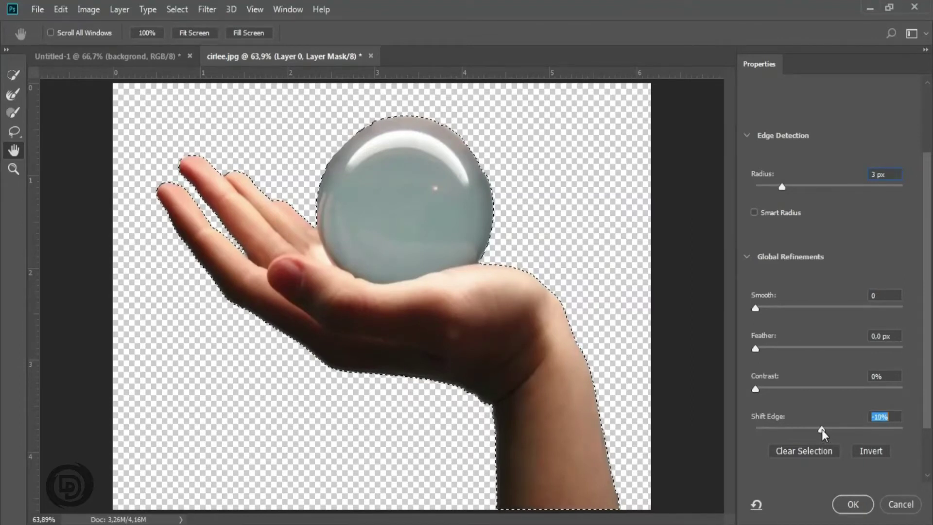
Step: Apply the refined mask and drag the hand-and-ball cutout into Untitled-1 as Layer 1
{"action": "left_click", "coordinate": [852, 504]}
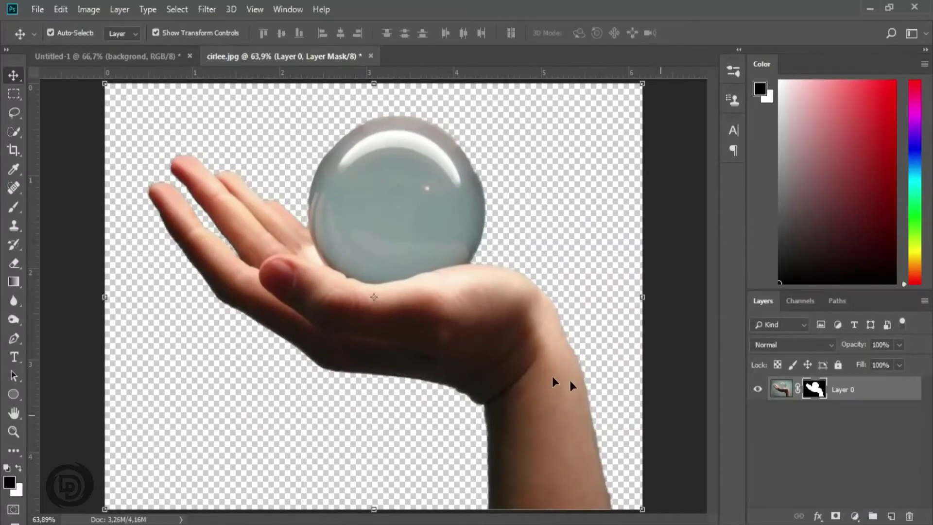
{"action": "left_click", "coordinate": [431, 322]}
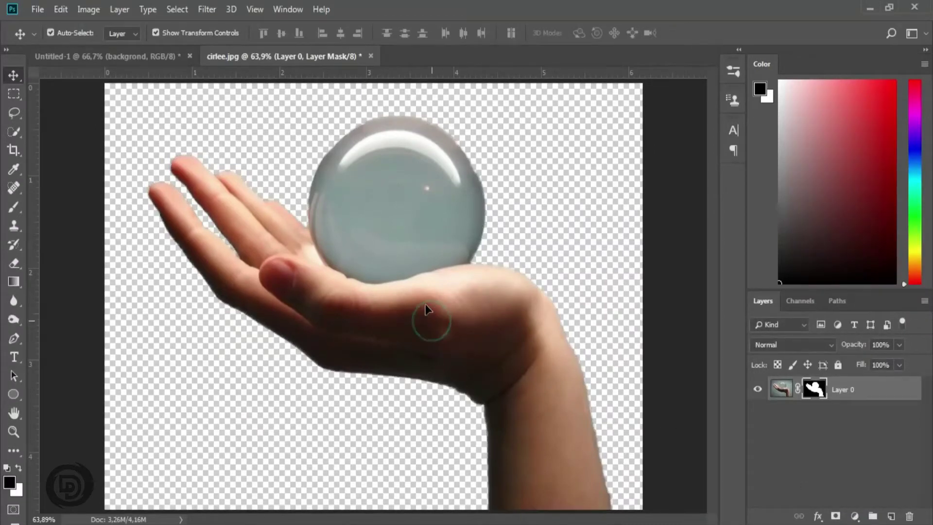
{"action": "left_click_drag", "start_coordinate": [405, 286], "coordinate": [156, 59]}
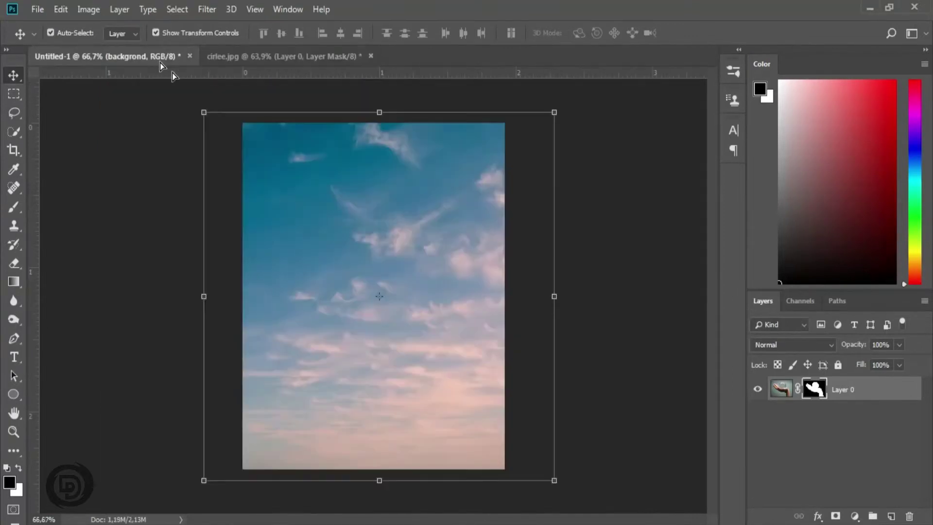
{"action": "left_click_drag", "start_coordinate": [157, 59], "coordinate": [273, 174]}
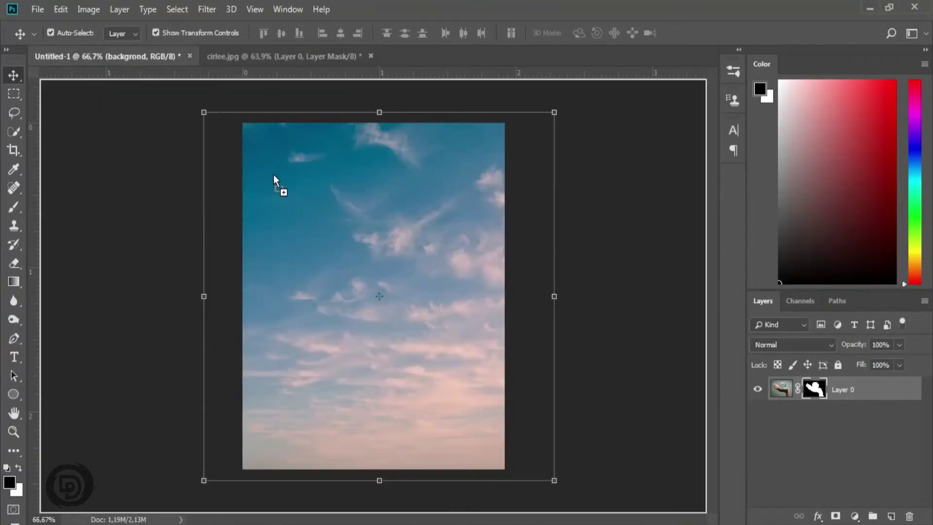
{"action": "left_click_drag", "start_coordinate": [367, 329], "coordinate": [367, 328]}
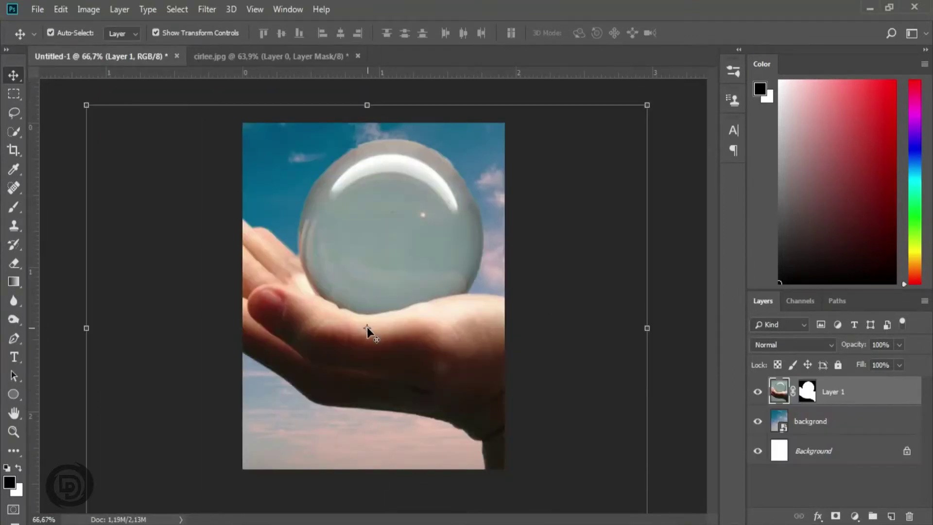
Step: Scale Layer 1 to about 47% and position it in the lower half of the sky
{"action": "key", "text": "ctrl+t"}
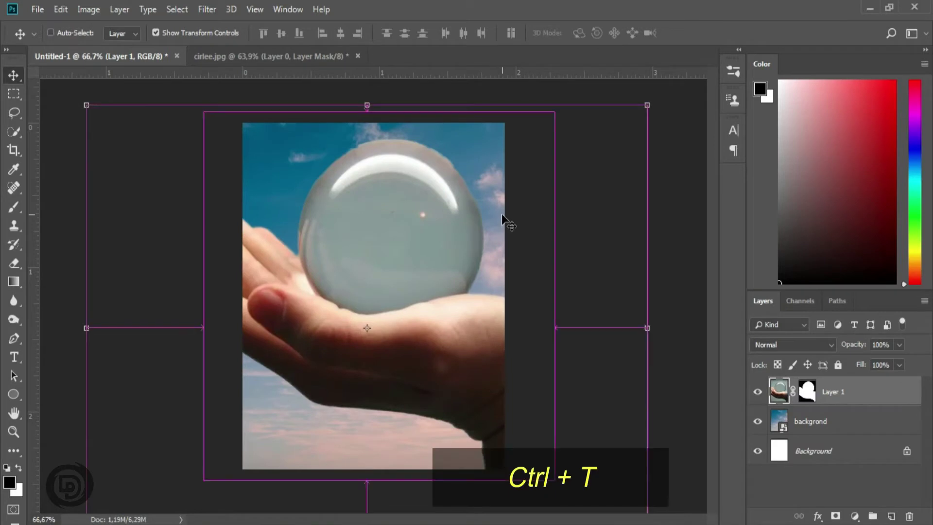
{"action": "key", "text": "ctrl+t"}
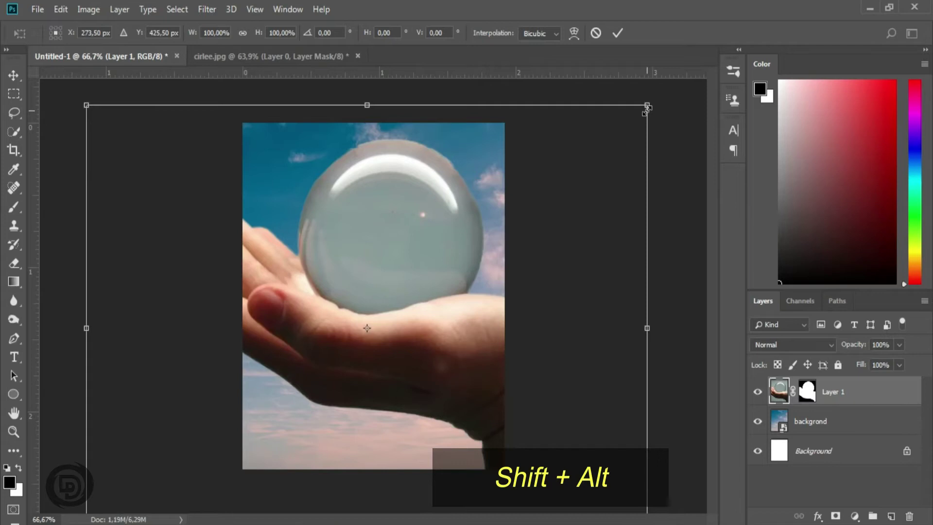
{"action": "left_click_drag", "start_coordinate": [647, 106], "coordinate": [463, 239]}
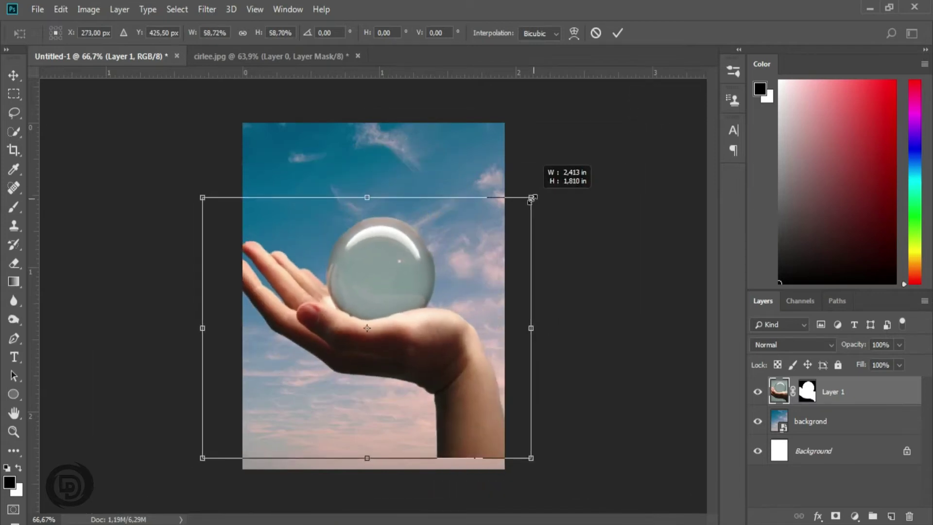
{"action": "left_click_drag", "start_coordinate": [398, 297], "coordinate": [403, 369]}
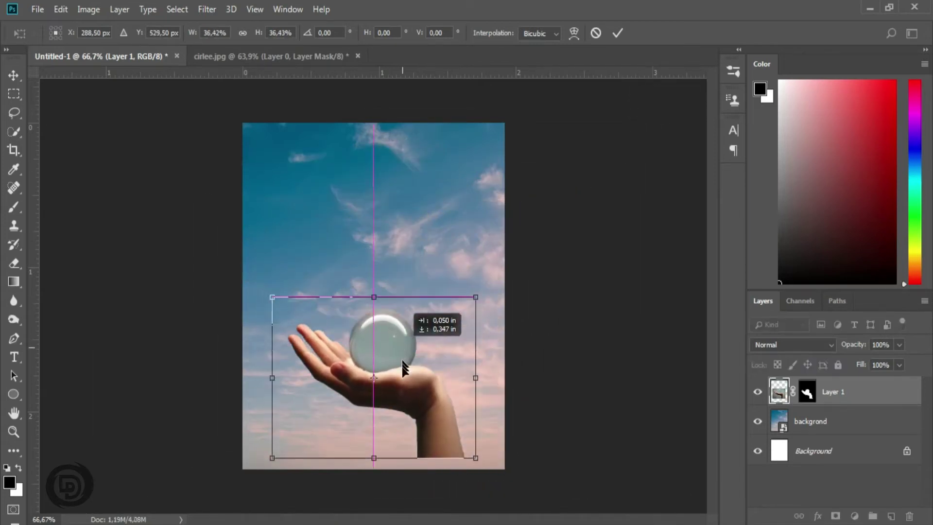
{"action": "left_click_drag", "start_coordinate": [475, 317], "coordinate": [506, 296]}
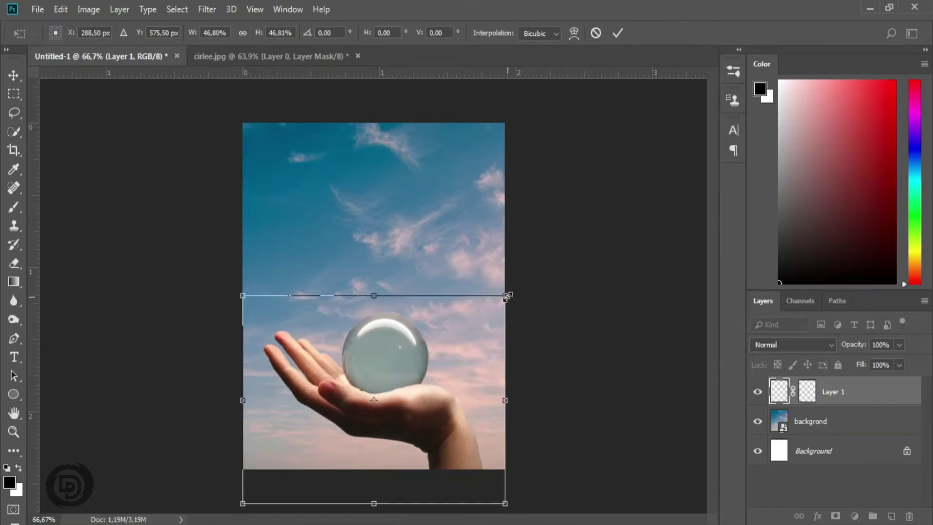
{"action": "left_click_drag", "start_coordinate": [396, 363], "coordinate": [396, 332]}
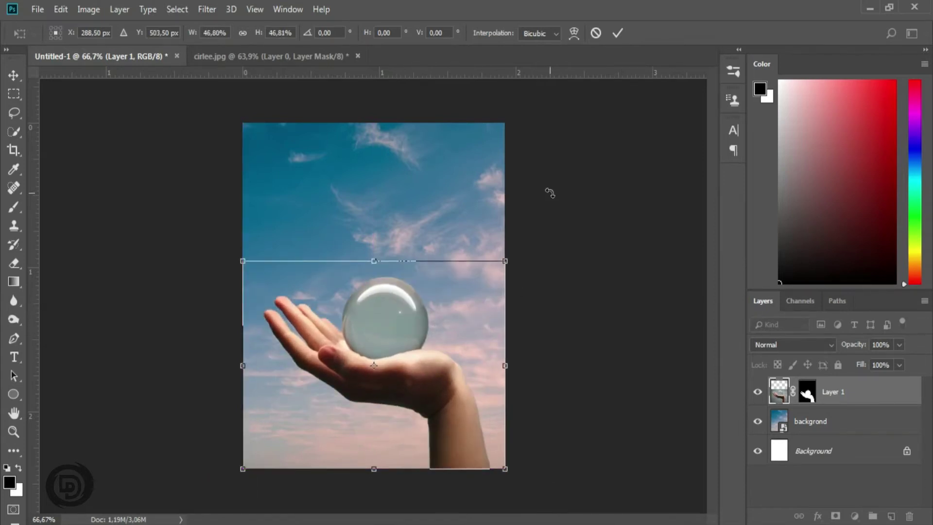
{"action": "left_click", "coordinate": [617, 33]}
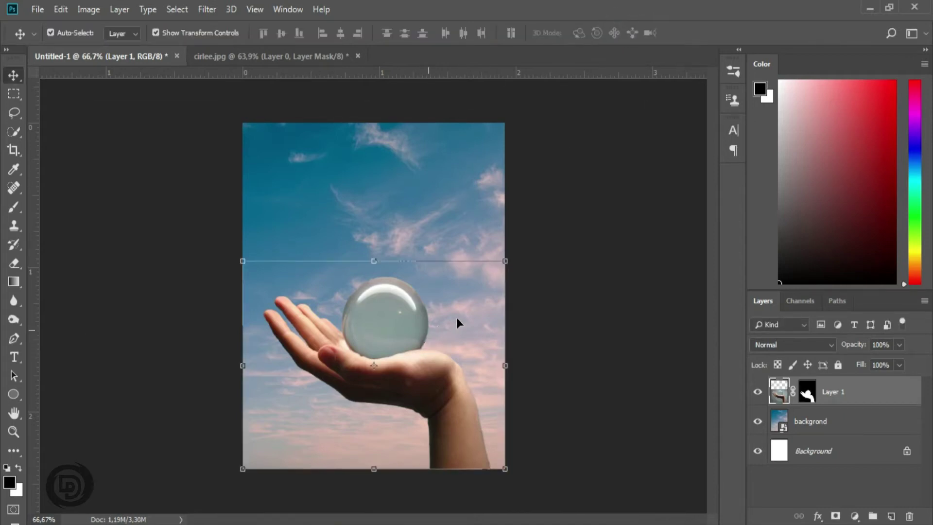
Step: Rasterize the backgrond layer
{"action": "left_click", "coordinate": [819, 425]}
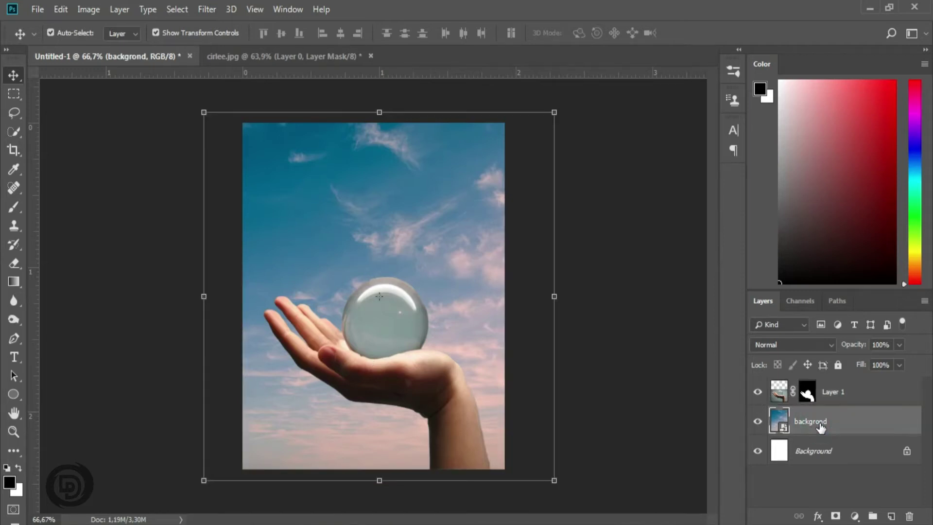
{"action": "right_click", "coordinate": [820, 424]}
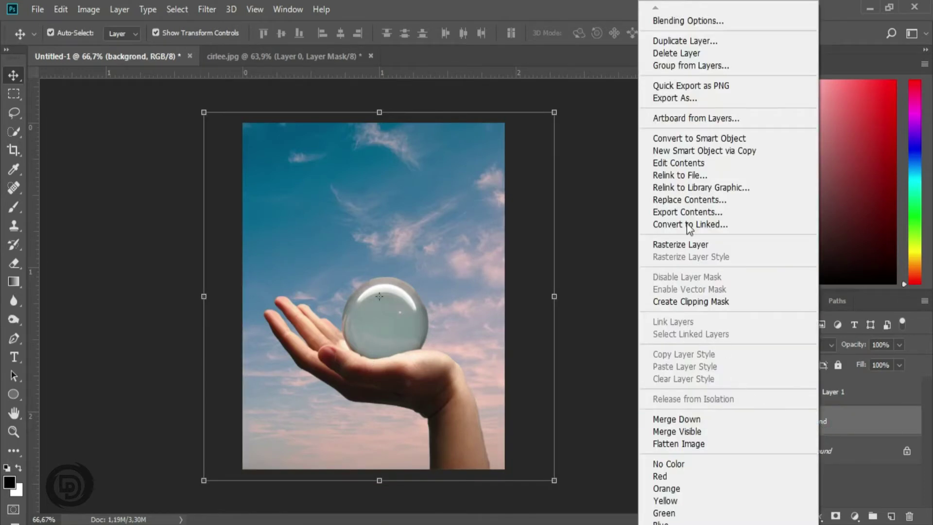
{"action": "left_click", "coordinate": [707, 244]}
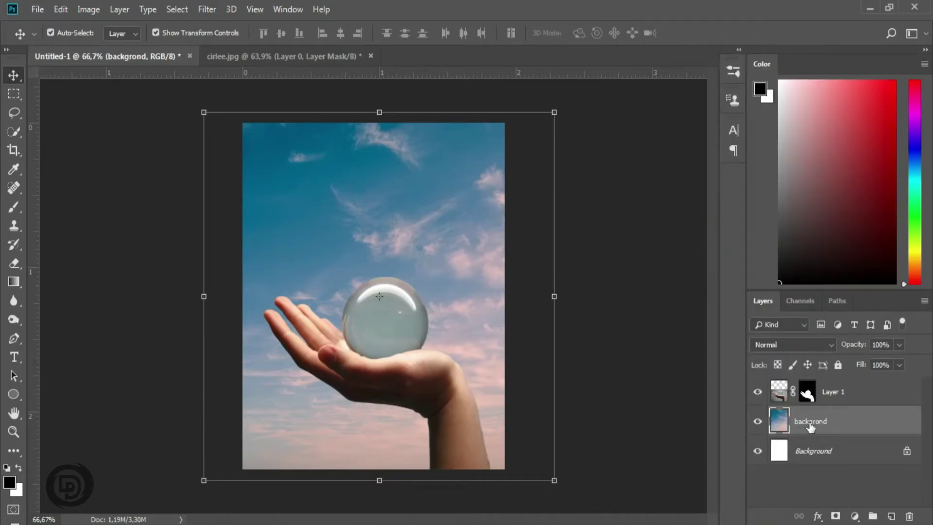
Step: Add a clipped Hue/Saturation layer (Hue +4, Saturation +1, Lightness -36) darkening the sky
{"action": "left_click", "coordinate": [855, 516]}
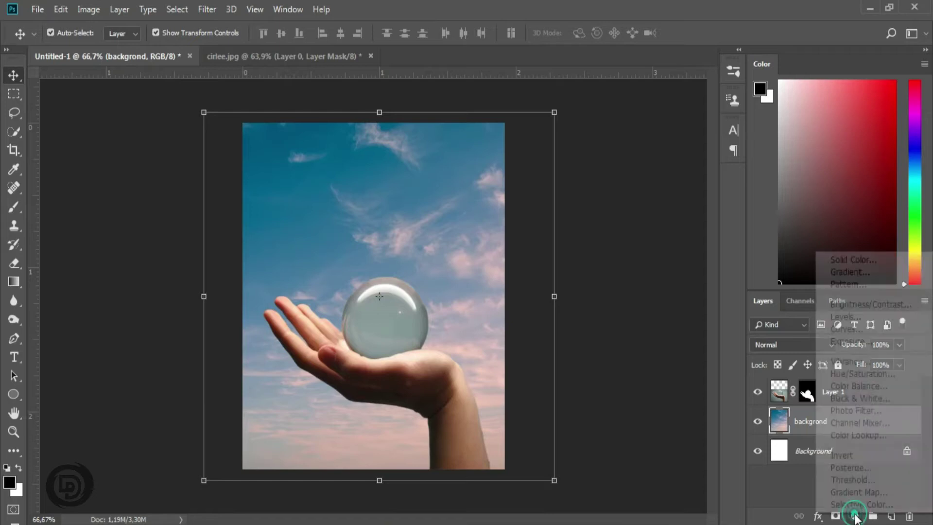
{"action": "left_click", "coordinate": [851, 375]}
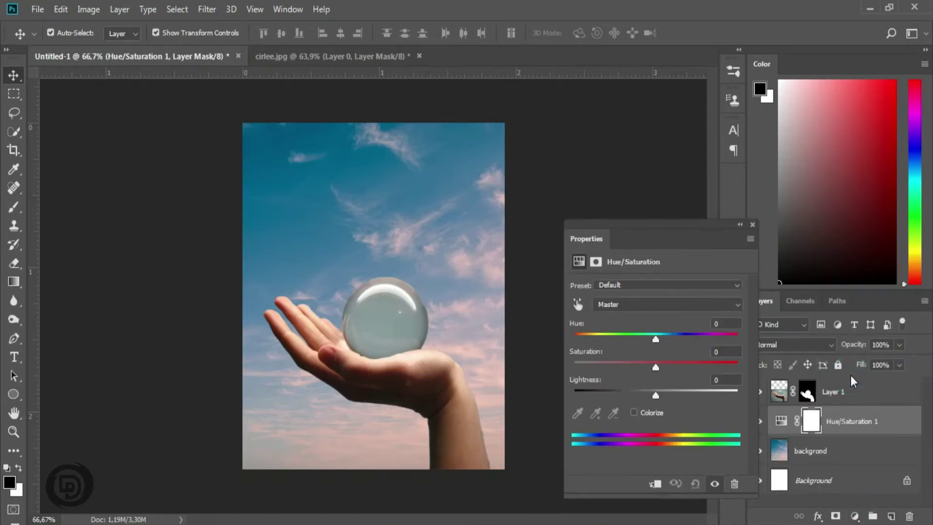
{"action": "left_click", "coordinate": [655, 484]}
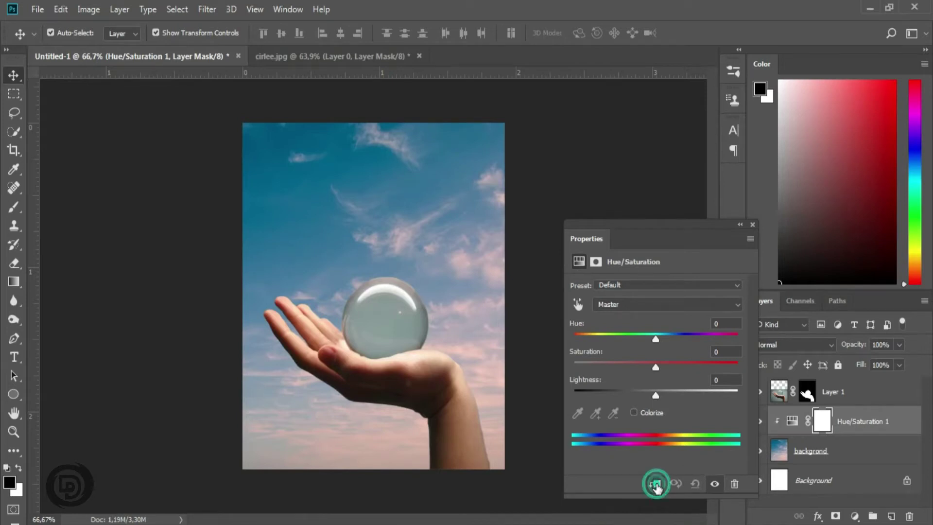
{"action": "mouse_move", "coordinate": [656, 339]}
{"action": "left_mouse_down"}
{"action": "mouse_move", "coordinate": [680, 340]}
{"action": "mouse_move", "coordinate": [654, 339]}
{"action": "mouse_move", "coordinate": [670, 369]}
{"action": "mouse_move", "coordinate": [652, 369]}
{"action": "mouse_move", "coordinate": [666, 369]}
{"action": "mouse_move", "coordinate": [646, 395]}
{"action": "mouse_move", "coordinate": [628, 394]}
{"action": "left_mouse_up"}
{"action": "left_click", "coordinate": [657, 369]}
{"action": "left_click", "coordinate": [753, 224]}
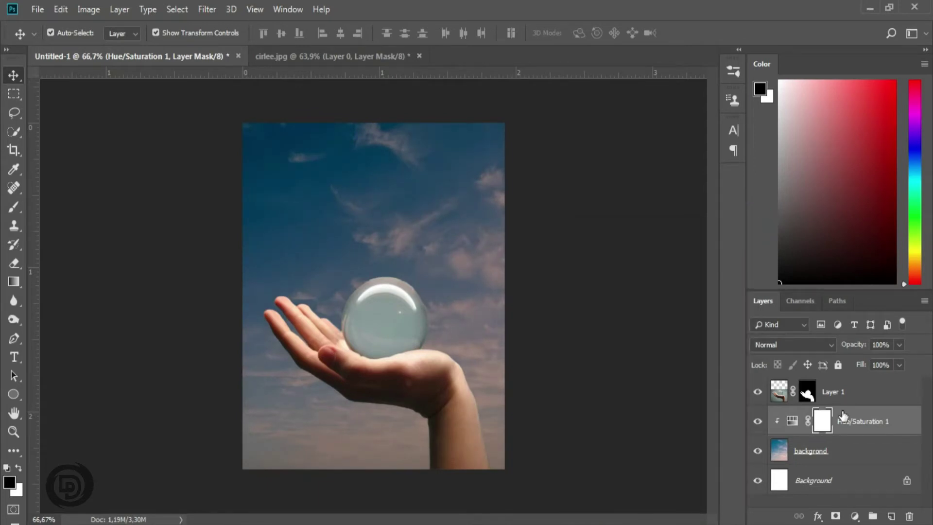
{"action": "left_click", "coordinate": [855, 516]}
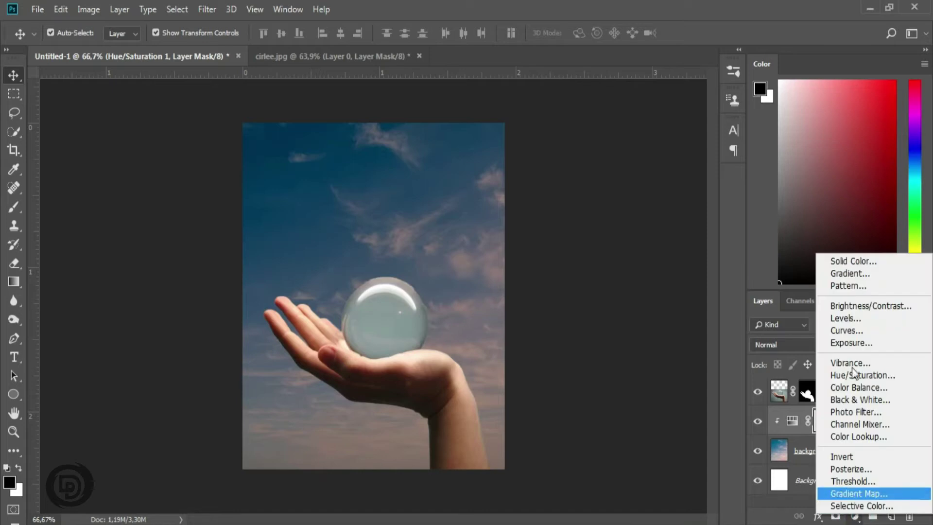
Step: Add a clipped Color Balance layer with midtones Cyan/Red -34, Magenta/Green -30, Yellow/Blue +16
{"action": "left_click", "coordinate": [866, 391]}
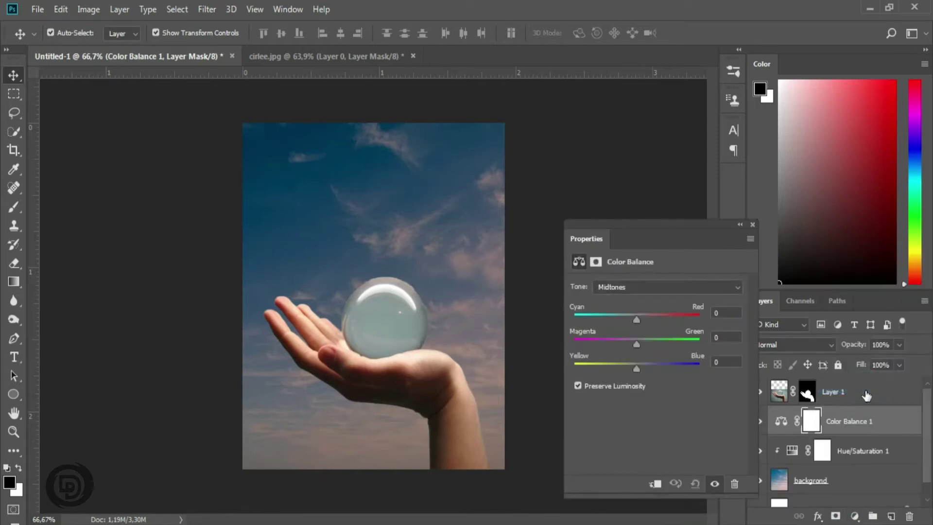
{"action": "left_click", "coordinate": [656, 484]}
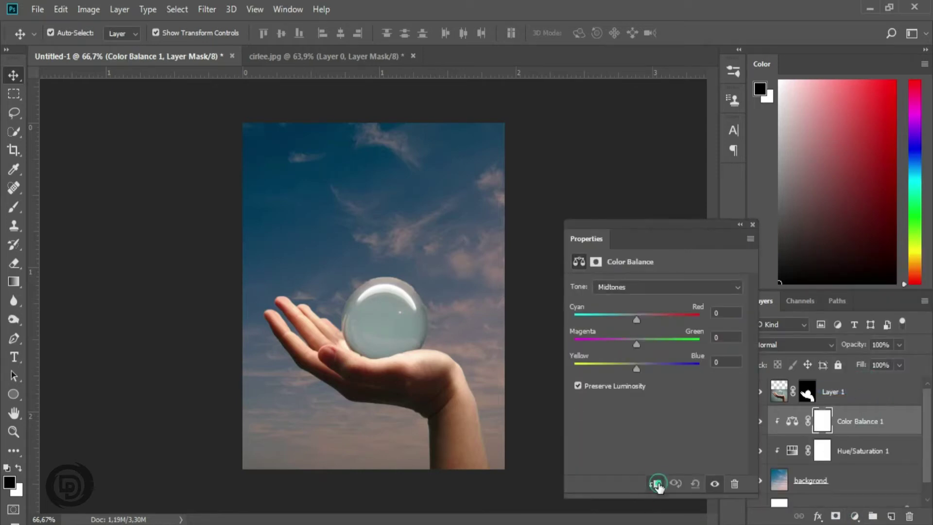
{"action": "mouse_move", "coordinate": [635, 323]}
{"action": "left_mouse_down"}
{"action": "mouse_move", "coordinate": [616, 323]}
{"action": "mouse_move", "coordinate": [620, 344]}
{"action": "mouse_move", "coordinate": [648, 343]}
{"action": "mouse_move", "coordinate": [617, 340]}
{"action": "mouse_move", "coordinate": [652, 366]}
{"action": "mouse_move", "coordinate": [622, 368]}
{"action": "mouse_move", "coordinate": [653, 367]}
{"action": "left_mouse_up"}
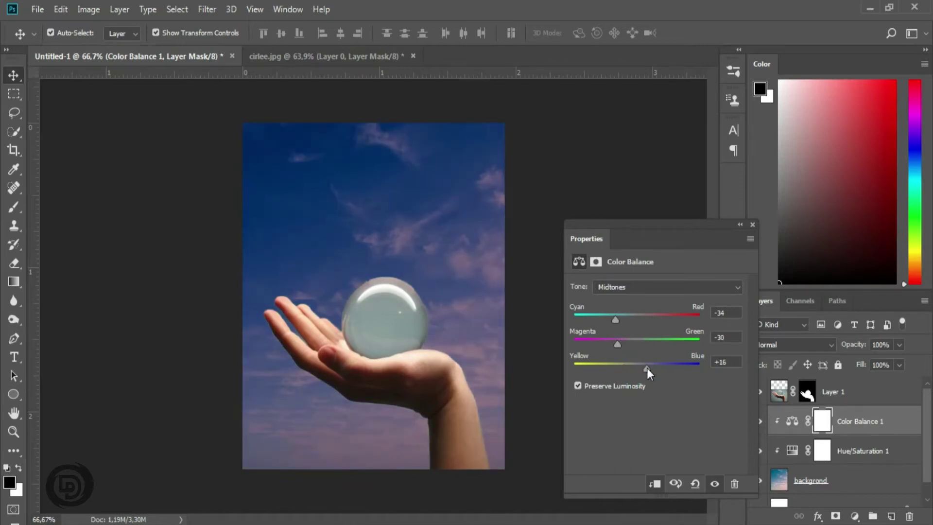
{"action": "left_click", "coordinate": [754, 223]}
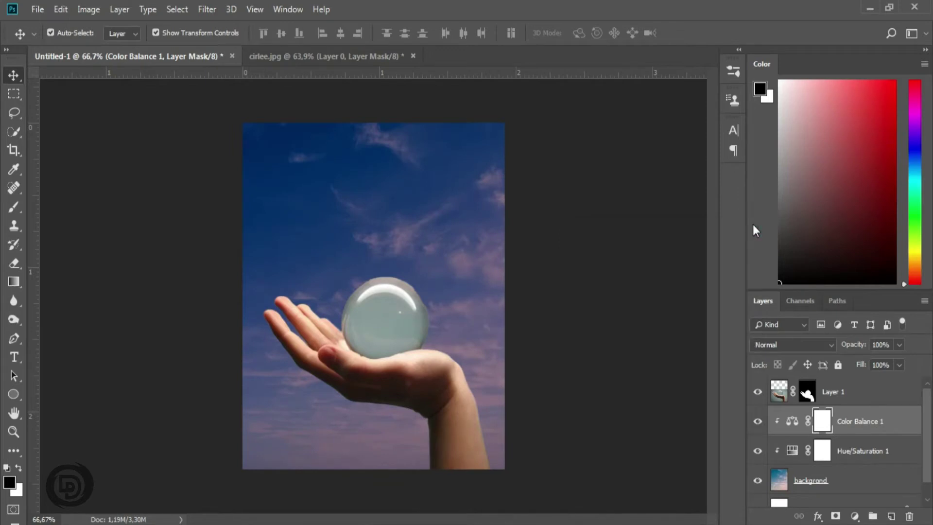
Step: Darken the sky with a clipped Brightness/Contrast layer (Brightness -40, Contrast 10), then reselect Layer 1
{"action": "left_click", "coordinate": [855, 517]}
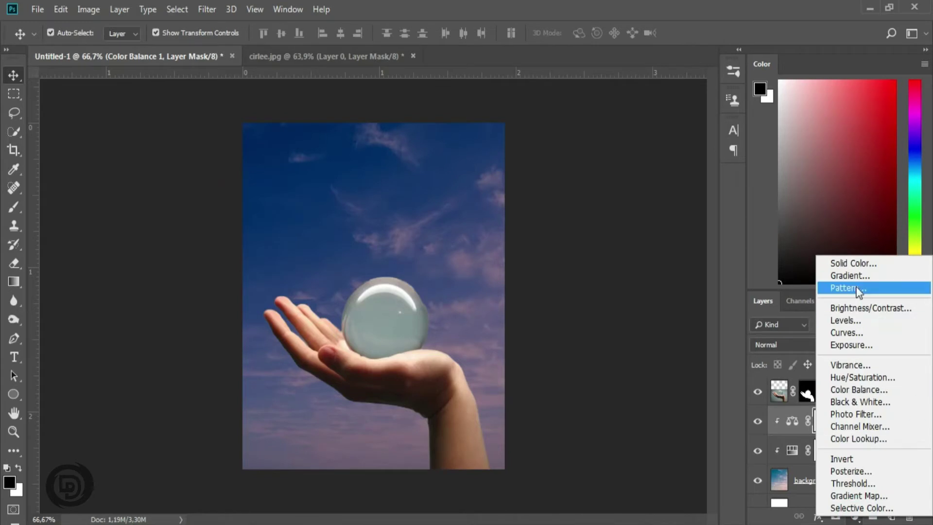
{"action": "left_click", "coordinate": [860, 308]}
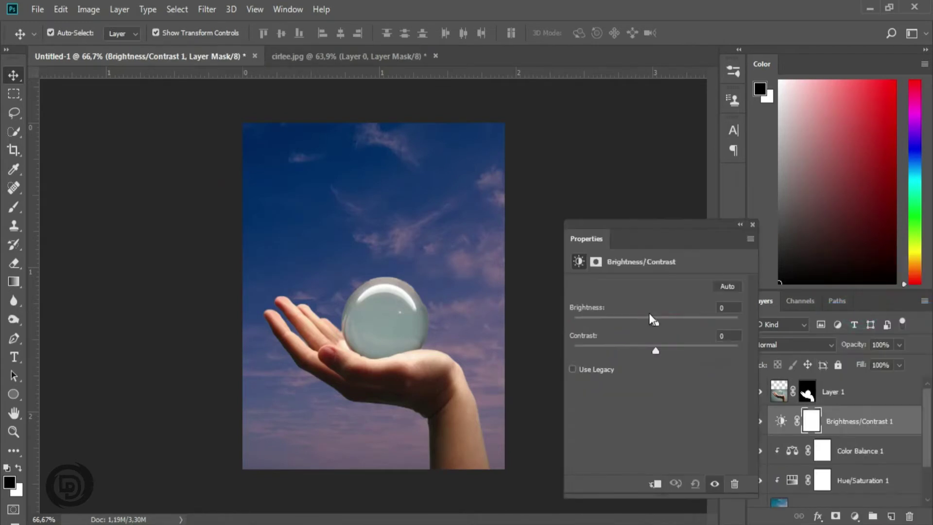
{"action": "left_click", "coordinate": [655, 484]}
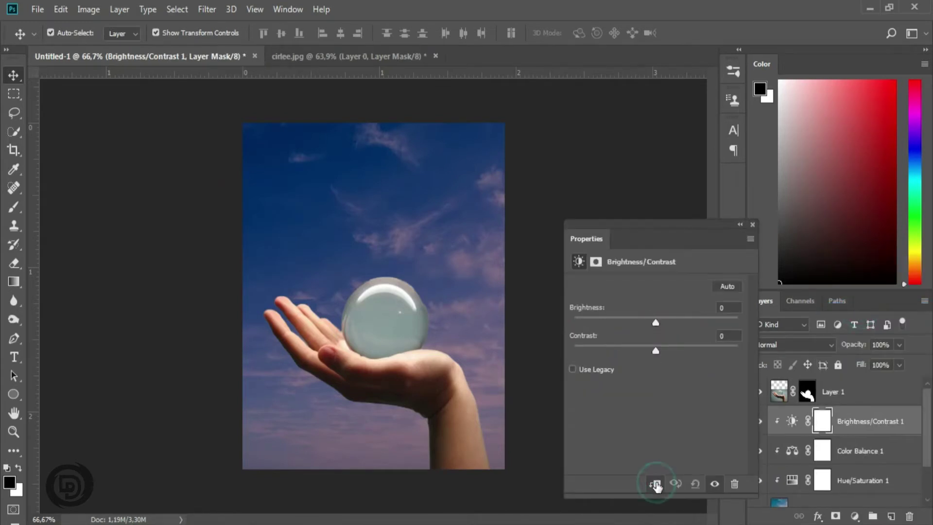
{"action": "mouse_move", "coordinate": [656, 323]}
{"action": "left_mouse_down"}
{"action": "mouse_move", "coordinate": [632, 323]}
{"action": "mouse_move", "coordinate": [665, 349]}
{"action": "left_mouse_up"}
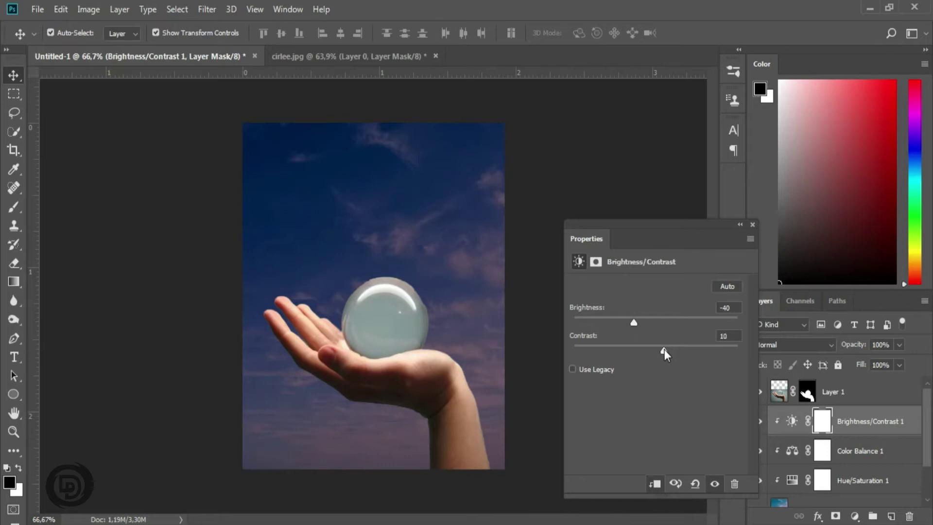
{"action": "left_click", "coordinate": [751, 225]}
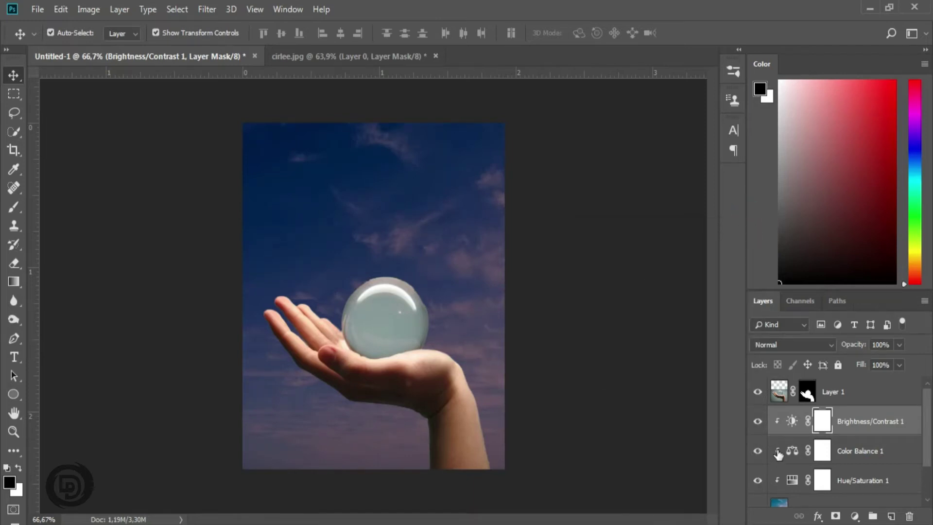
{"action": "left_click", "coordinate": [837, 400]}
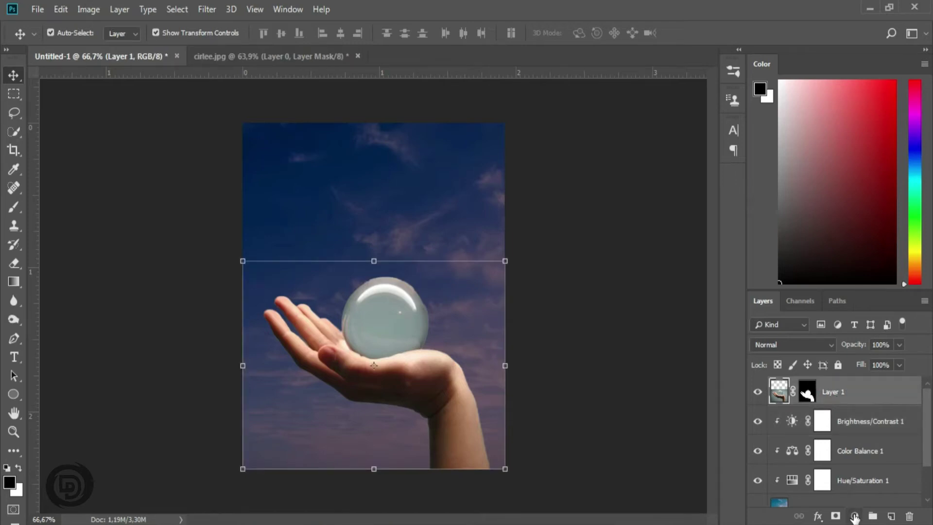
Step: Clip a Hue/Saturation layer to the hand-and-ball Layer 1: Hue -18, Saturation -16, Lightness -30
{"action": "left_click", "coordinate": [855, 517]}
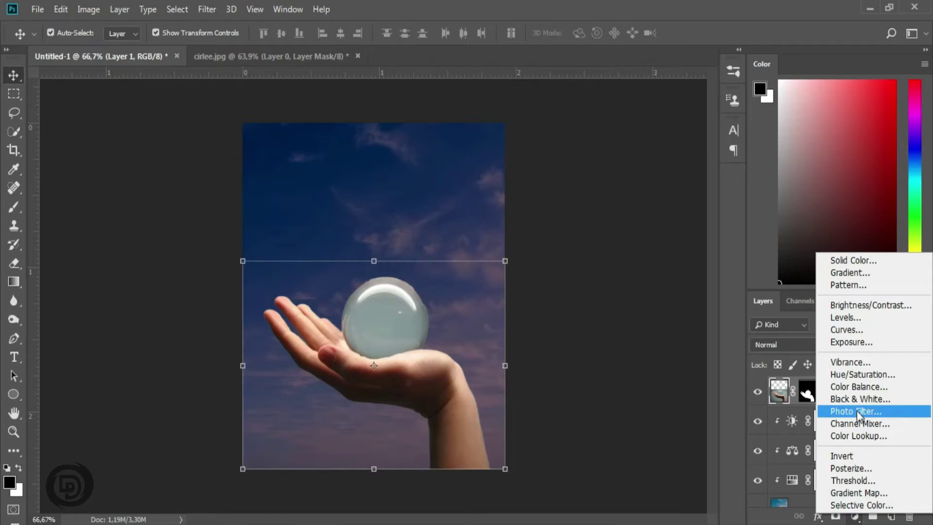
{"action": "left_click", "coordinate": [856, 375]}
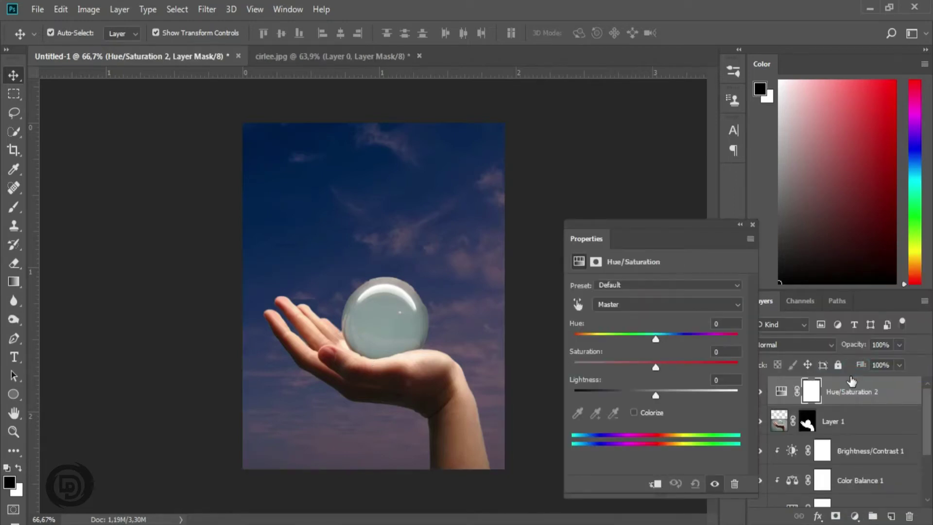
{"action": "left_click", "coordinate": [655, 483]}
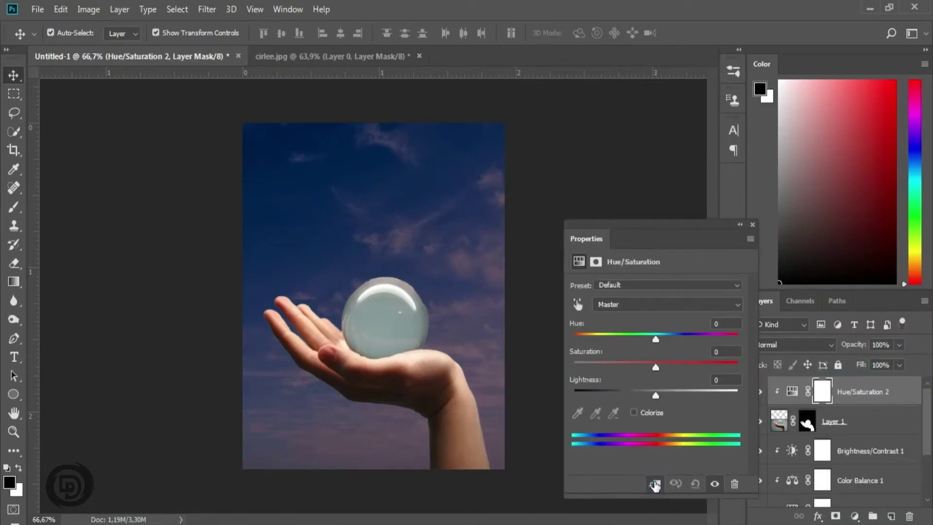
{"action": "mouse_move", "coordinate": [655, 339]}
{"action": "left_mouse_down"}
{"action": "mouse_move", "coordinate": [635, 340]}
{"action": "mouse_move", "coordinate": [674, 369]}
{"action": "mouse_move", "coordinate": [642, 369]}
{"action": "mouse_move", "coordinate": [632, 396]}
{"action": "left_mouse_up"}
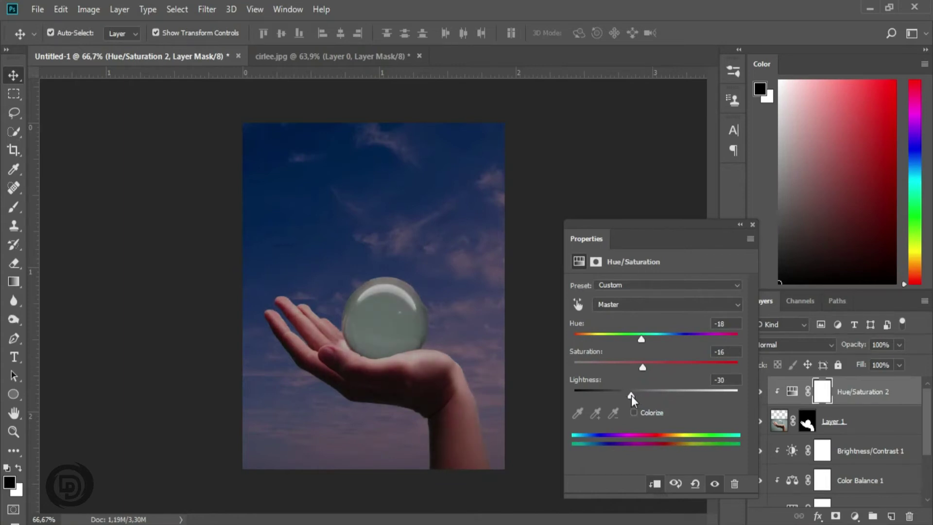
{"action": "left_click", "coordinate": [753, 224]}
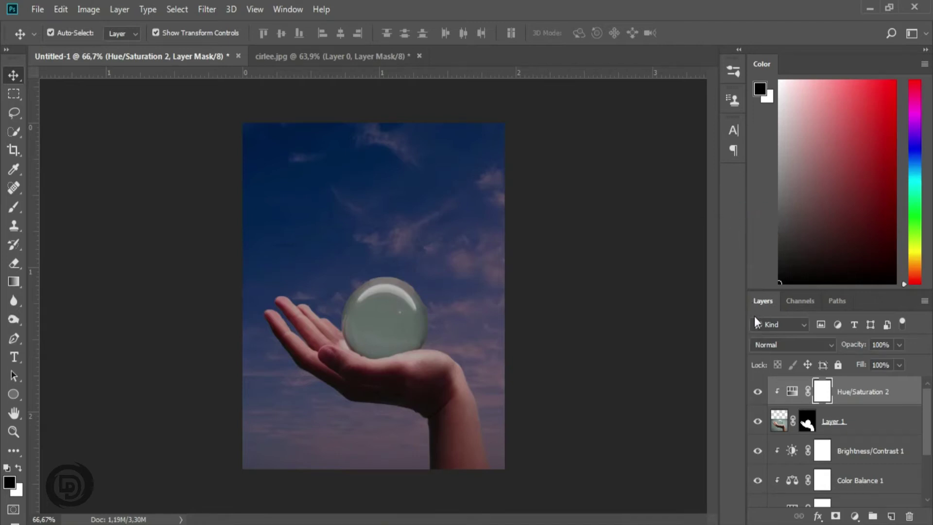
{"action": "left_click", "coordinate": [854, 516]}
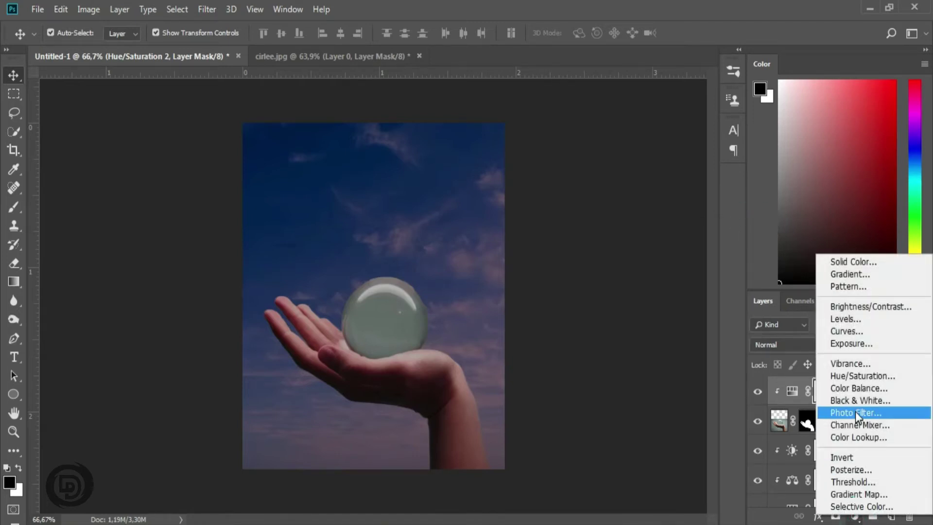
Step: Clip a Color Balance layer to the hand with midtones Cyan -16, Magenta -11, Blue +13
{"action": "left_click", "coordinate": [855, 388]}
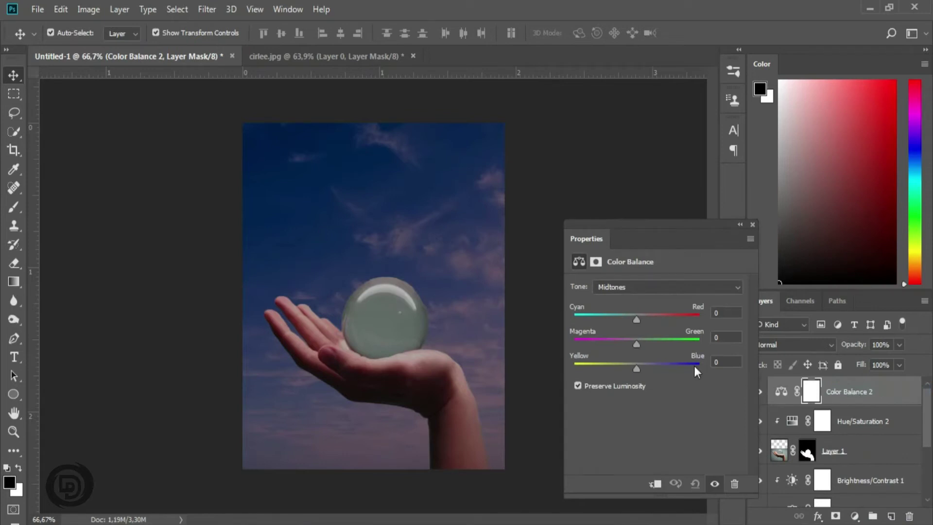
{"action": "left_click", "coordinate": [654, 483]}
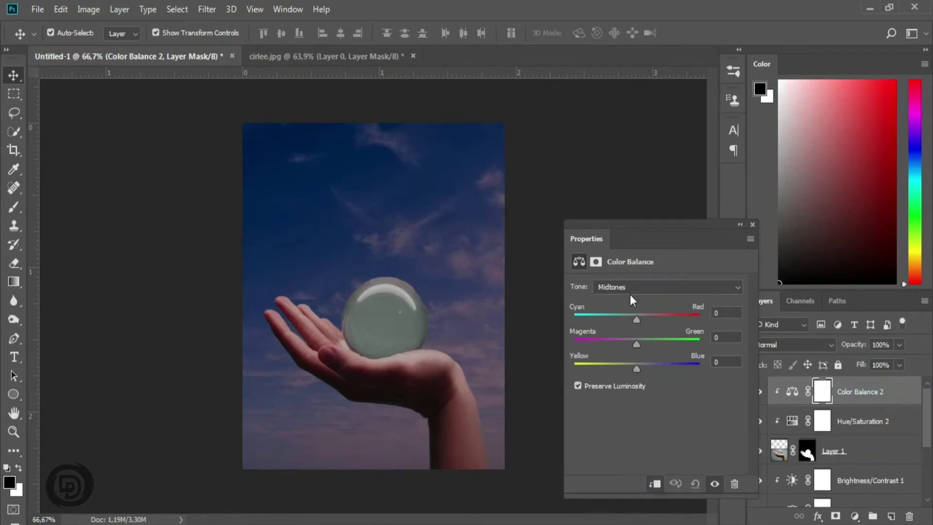
{"action": "mouse_move", "coordinate": [636, 320]}
{"action": "left_mouse_down"}
{"action": "mouse_move", "coordinate": [622, 320]}
{"action": "mouse_move", "coordinate": [630, 321]}
{"action": "mouse_move", "coordinate": [626, 344]}
{"action": "mouse_move", "coordinate": [655, 369]}
{"action": "left_mouse_up"}
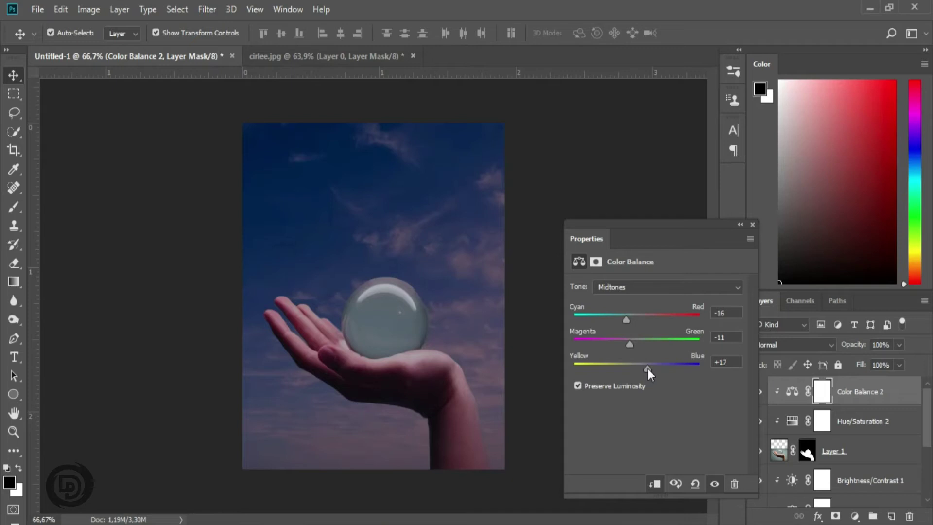
{"action": "left_click", "coordinate": [752, 225]}
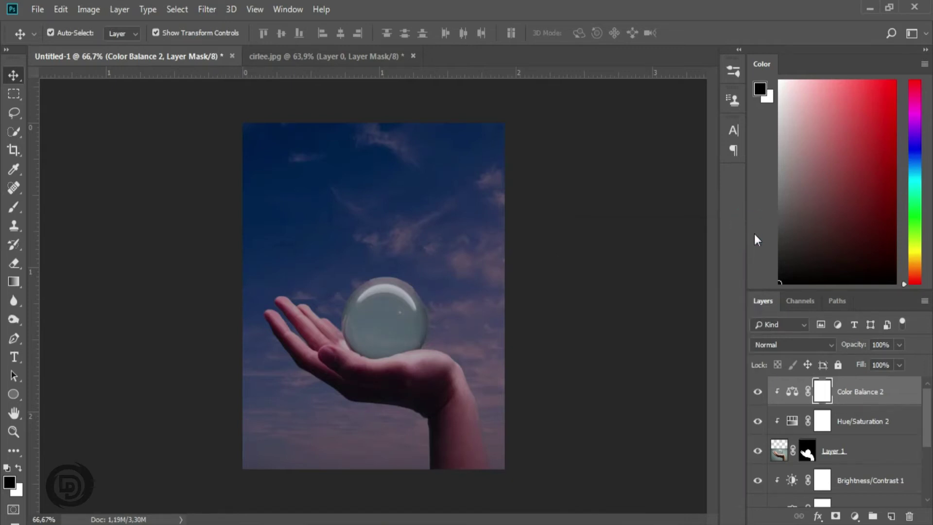
Step: Add a clipped Brightness/Contrast layer over the hand (Brightness 5, Contrast 14), then reselect Layer 1
{"action": "left_click", "coordinate": [856, 516]}
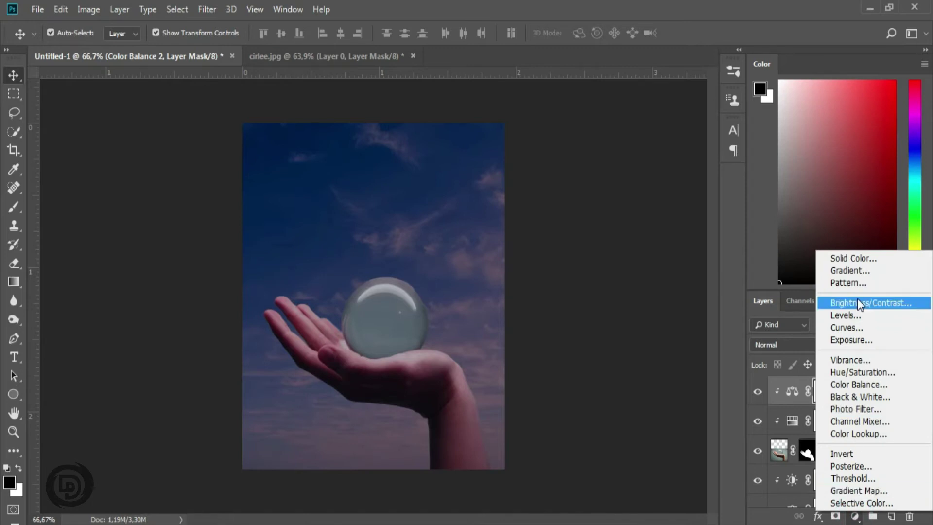
{"action": "left_click", "coordinate": [857, 301]}
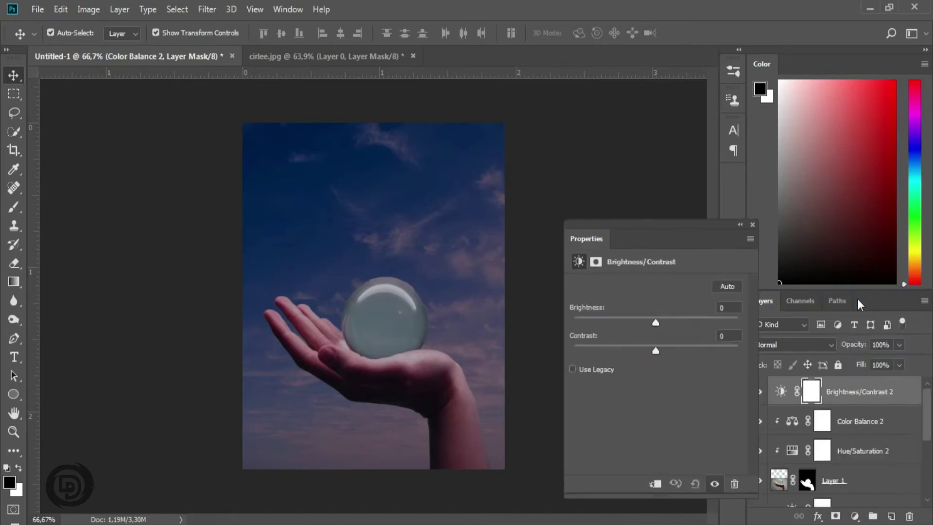
{"action": "left_click", "coordinate": [655, 483]}
{"action": "left_click_drag", "start_coordinate": [655, 322], "coordinate": [669, 351]}
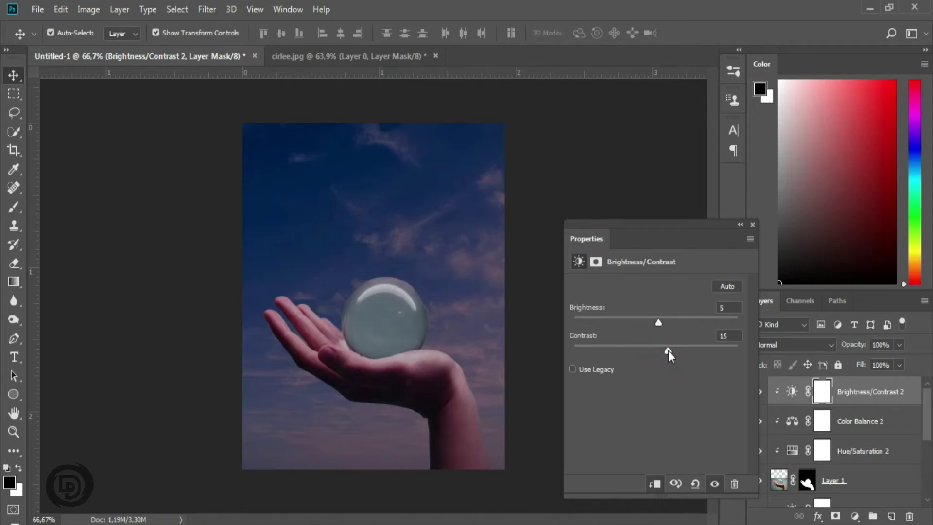
{"action": "left_click", "coordinate": [753, 224]}
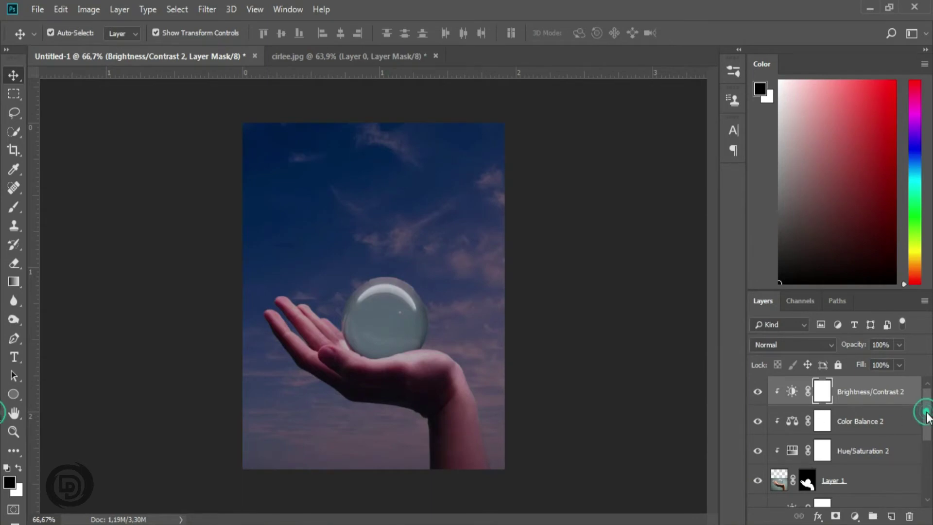
{"action": "left_click_drag", "start_coordinate": [925, 418], "coordinate": [924, 442]}
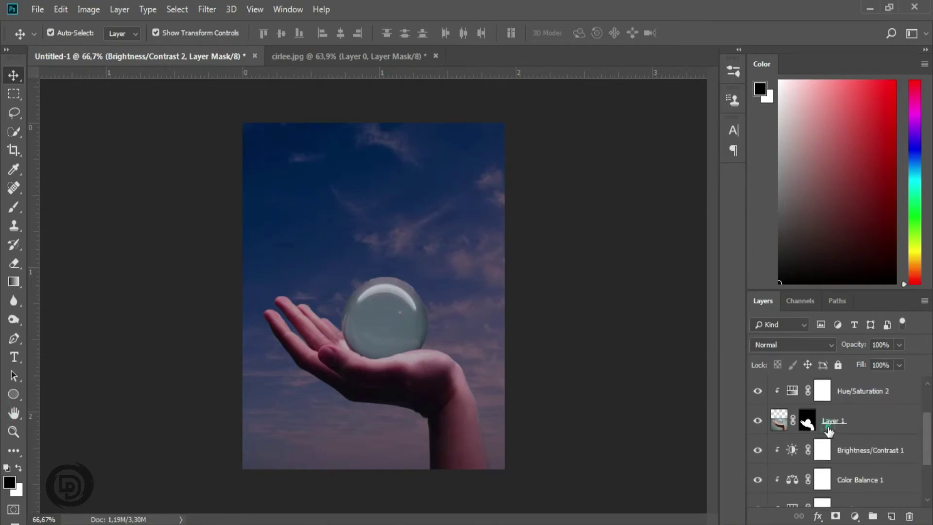
{"action": "left_click", "coordinate": [827, 431]}
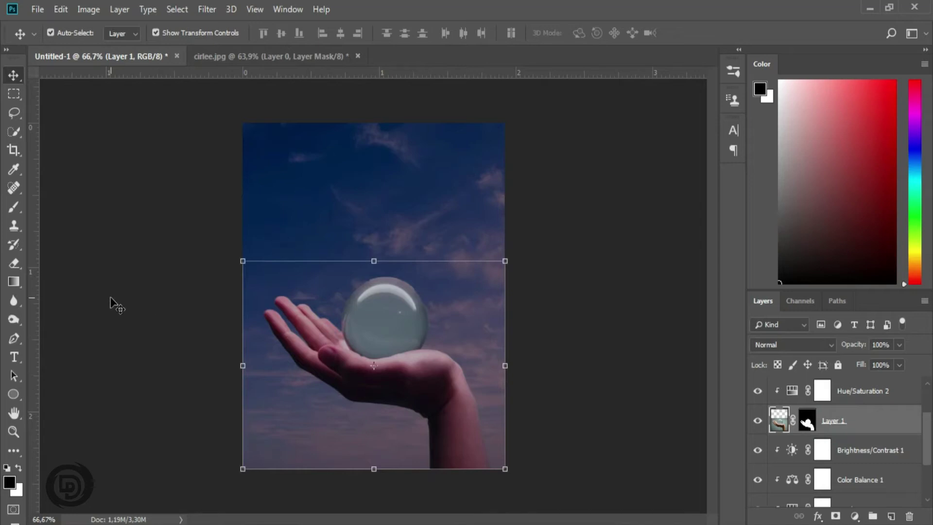
Step: Blur the sphere's left edge up to its top with a size-15 Blur brush
{"action": "left_click", "coordinate": [13, 300]}
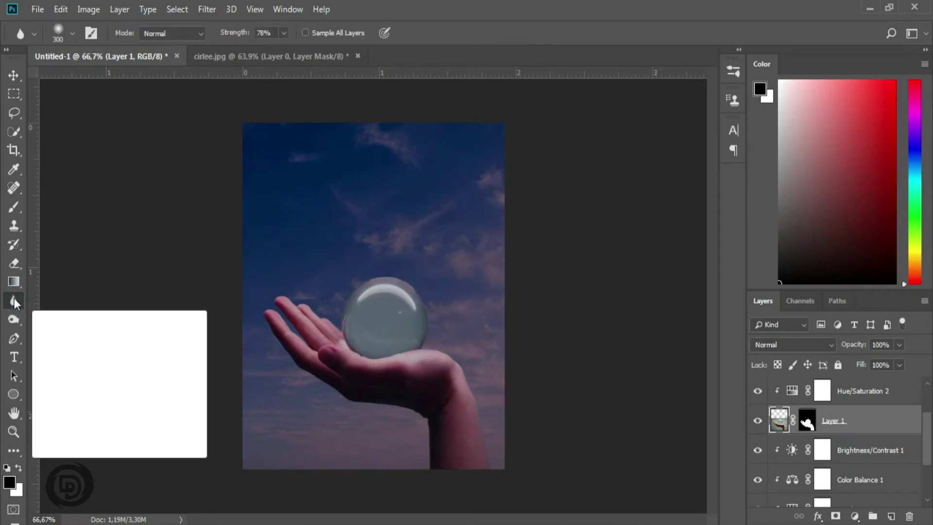
{"action": "key", "text": "bracketleft"}
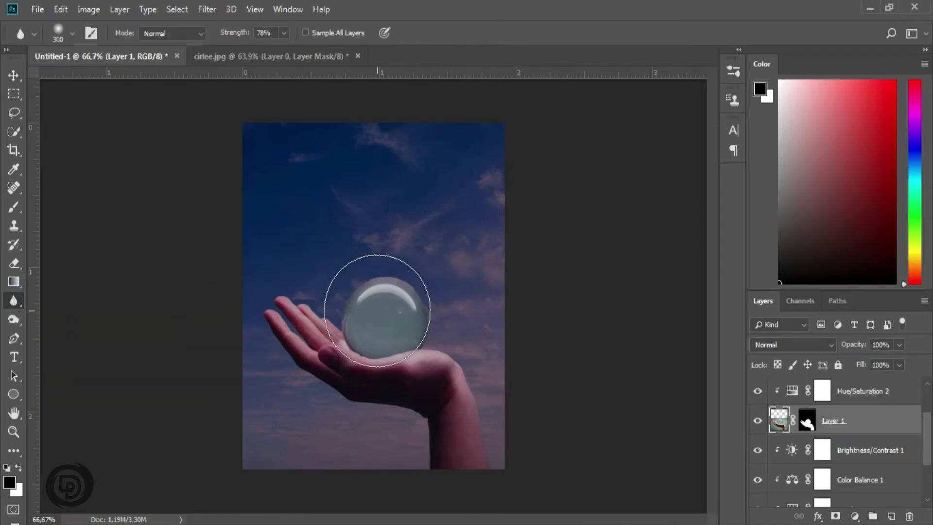
{"action": "key", "text": "bracketleft"}
{"action": "key", "text": "bracketleft"}
{"action": "key", "text": "bracketleft"}
{"action": "key", "text": "bracketleft"}
{"action": "key", "text": "bracketleft"}
{"action": "key", "text": "bracketleft"}
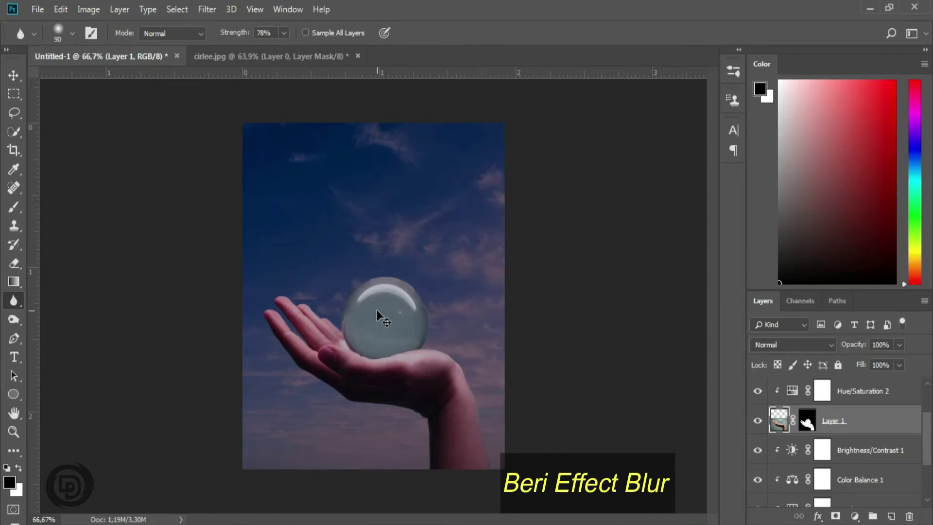
{"action": "scroll", "coordinate": [377, 310], "scroll_direction": "up", "scroll_amount": 1}
{"action": "scroll", "coordinate": [377, 310], "scroll_direction": "up", "scroll_amount": 1}
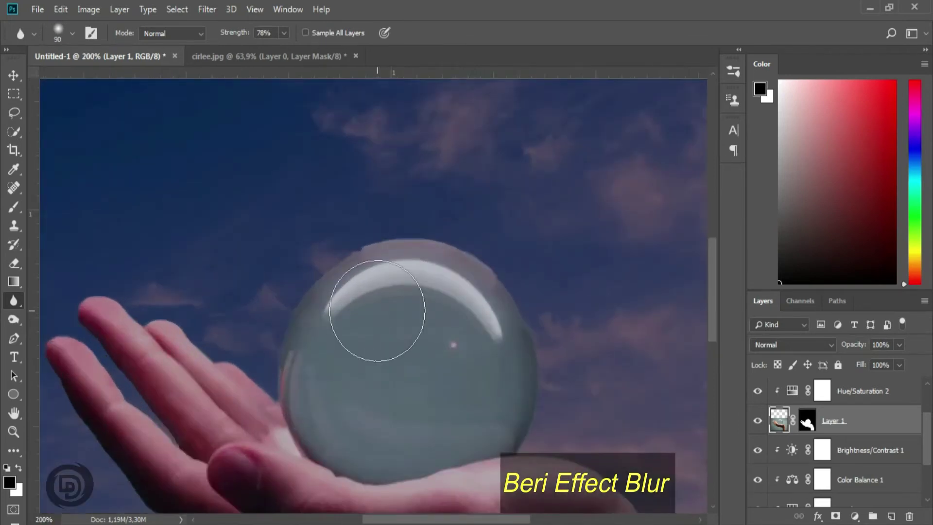
{"action": "key", "text": "bracketleft"}
{"action": "key", "text": "bracketleft"}
{"action": "key", "text": "bracketleft"}
{"action": "key", "text": "bracketleft"}
{"action": "key", "text": "bracketleft"}
{"action": "key", "text": "bracketleft"}
{"action": "mouse_move", "coordinate": [268, 377]}
{"action": "left_mouse_down"}
{"action": "mouse_move", "coordinate": [284, 329]}
{"action": "mouse_move", "coordinate": [339, 258]}
{"action": "mouse_move", "coordinate": [365, 249]}
{"action": "left_mouse_up"}
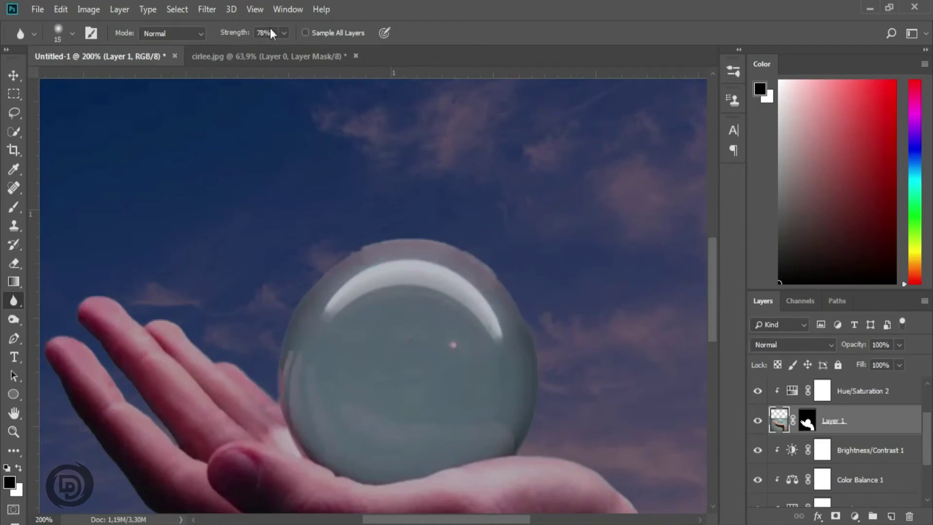
Step: Raise Blur strength to 100% and soften the sphere's top-right edge
{"action": "left_click", "coordinate": [286, 32]}
{"action": "left_click_drag", "start_coordinate": [284, 49], "coordinate": [308, 49]}
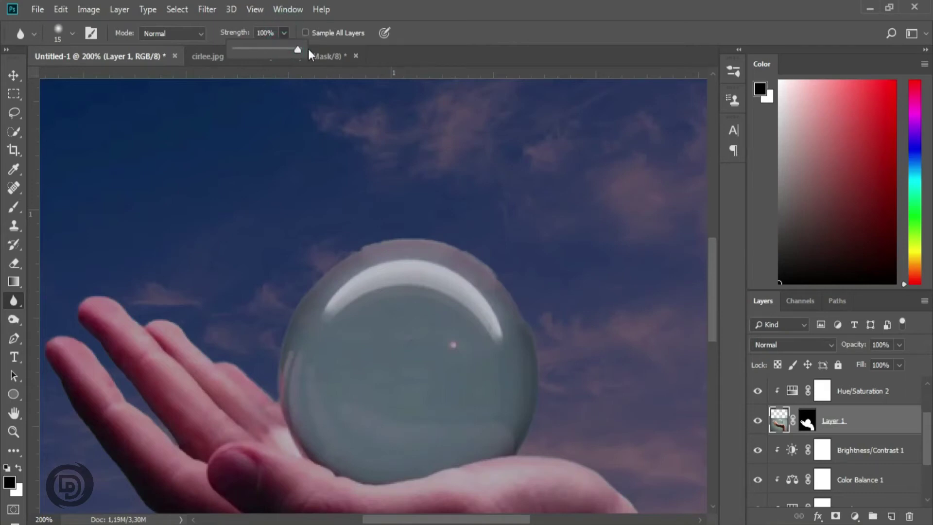
{"action": "left_click", "coordinate": [366, 243]}
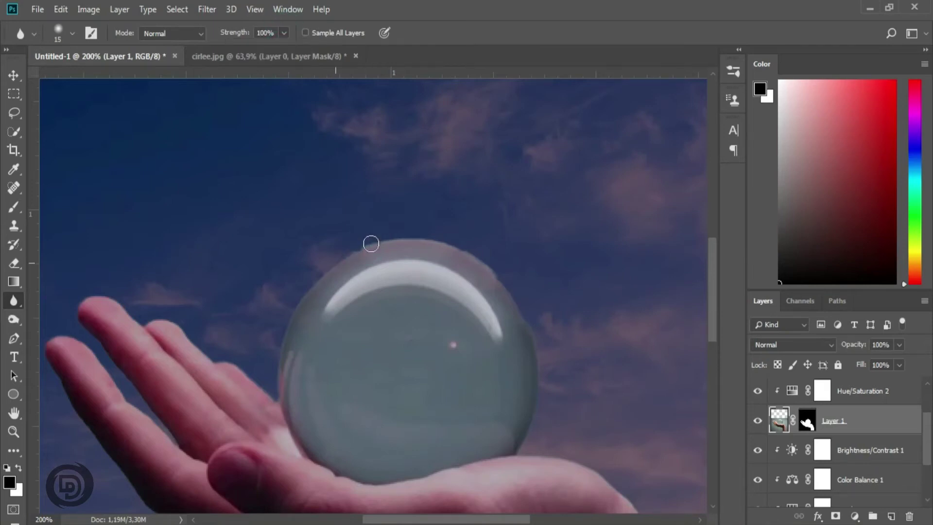
{"action": "left_click_drag", "start_coordinate": [386, 247], "coordinate": [518, 308]}
Step: Blur the hand's edges at the wrist, the fingers and beside the ball
{"action": "key", "text": "ctrl+0"}
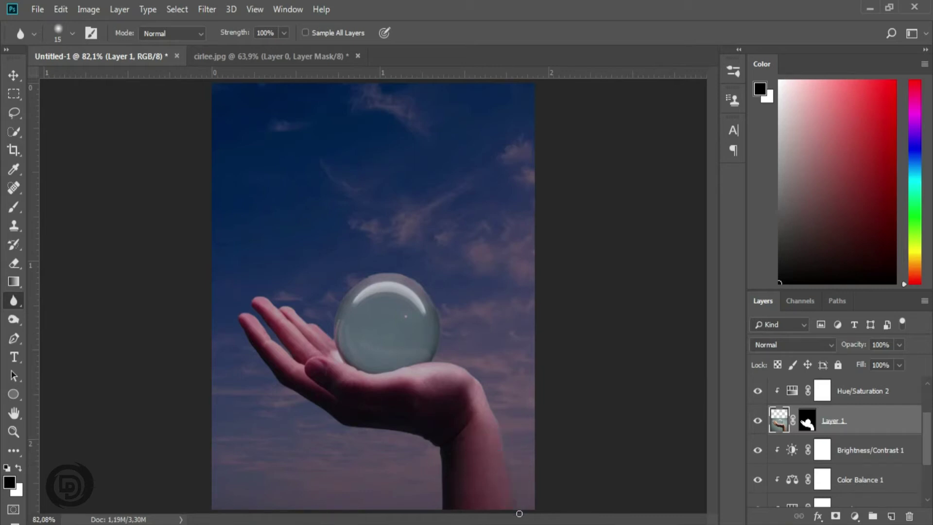
{"action": "left_click_drag", "start_coordinate": [427, 438], "coordinate": [431, 442]}
{"action": "left_click_drag", "start_coordinate": [284, 351], "coordinate": [298, 362]}
{"action": "left_click", "coordinate": [332, 336]}
{"action": "left_click", "coordinate": [447, 364]}
Step: Open buterfly.jpg as a separate document
{"action": "left_click", "coordinate": [38, 9]}
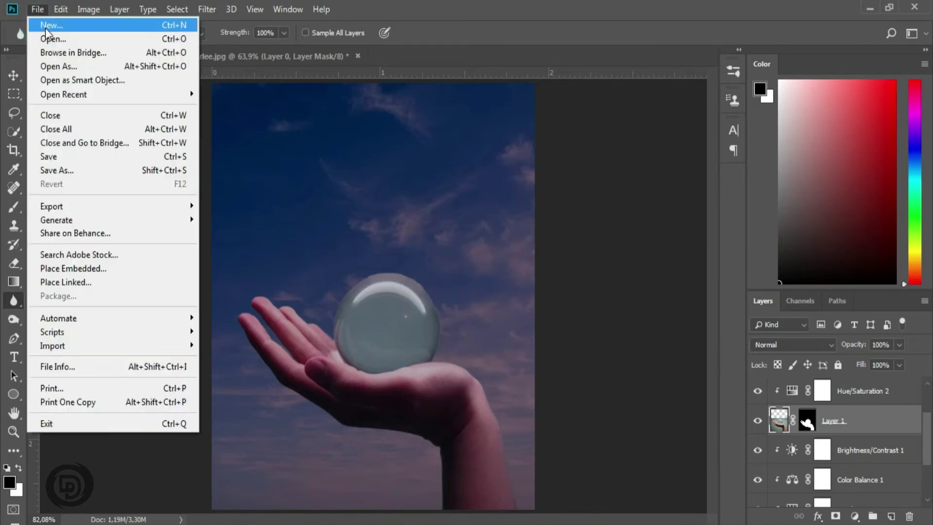
{"action": "left_click", "coordinate": [48, 37]}
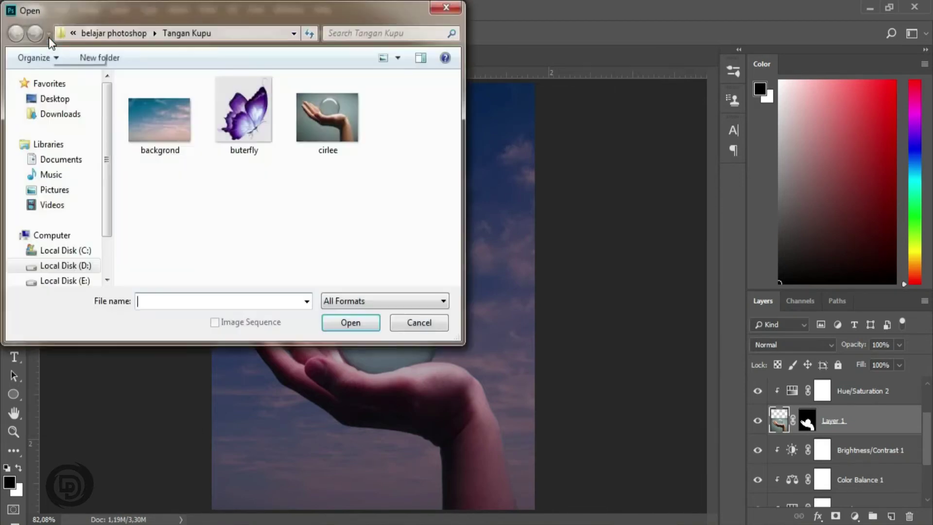
{"action": "left_click", "coordinate": [216, 110]}
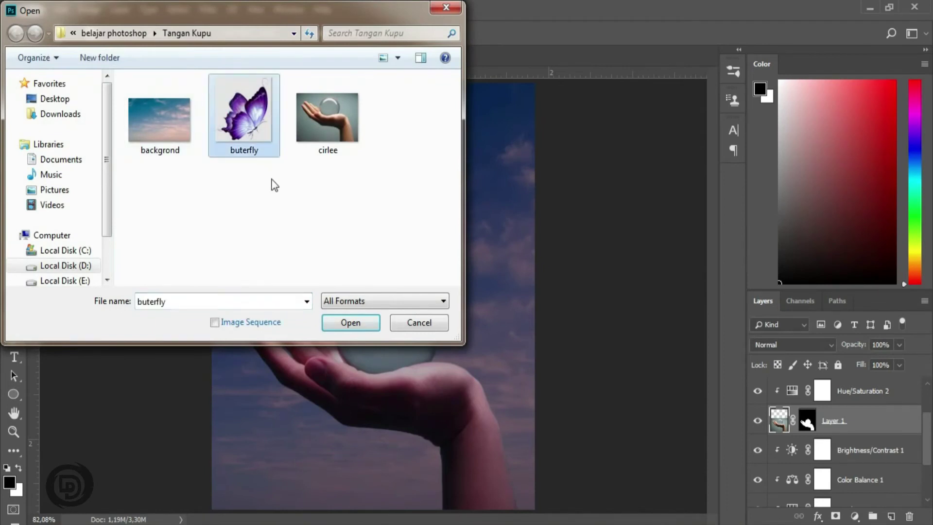
{"action": "left_click", "coordinate": [344, 327]}
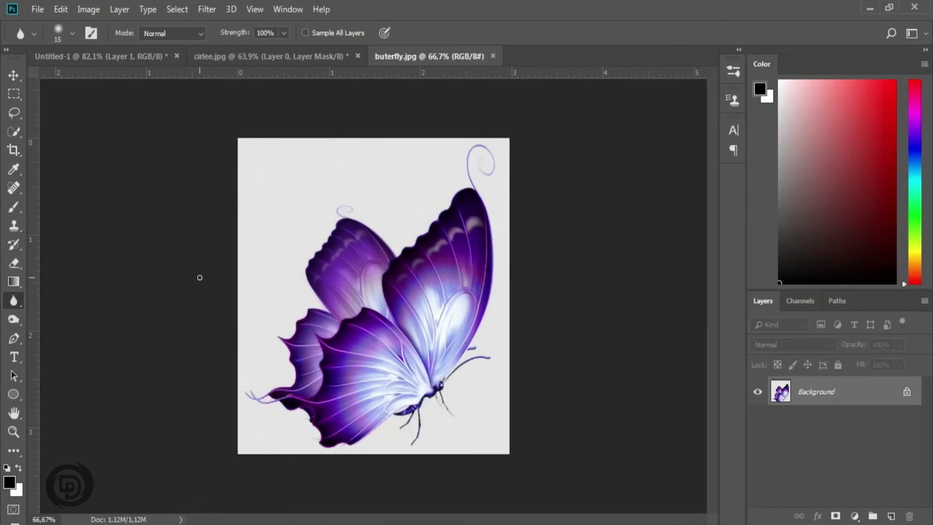
Step: Erase the butterfly's white background with the Magic Eraser and inspect the wing edges zoomed in
{"action": "left_click", "coordinate": [14, 263]}
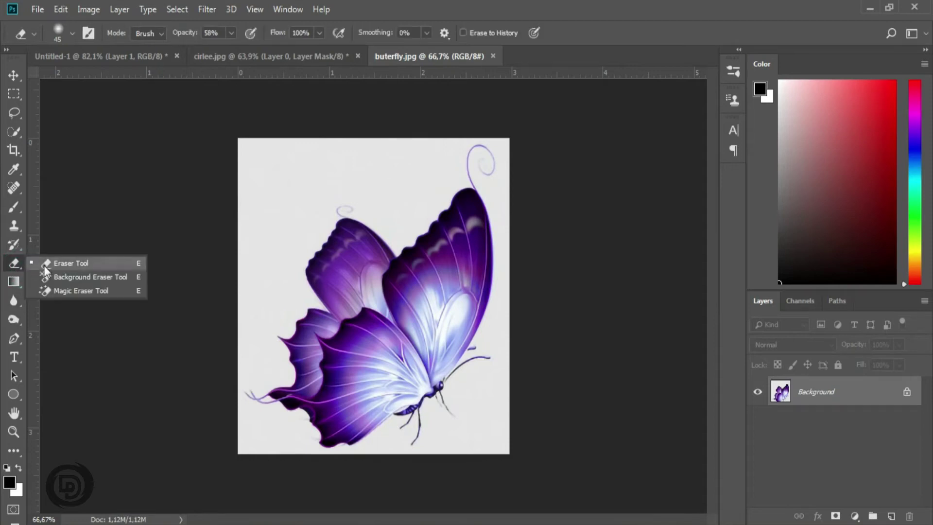
{"action": "left_click", "coordinate": [53, 287]}
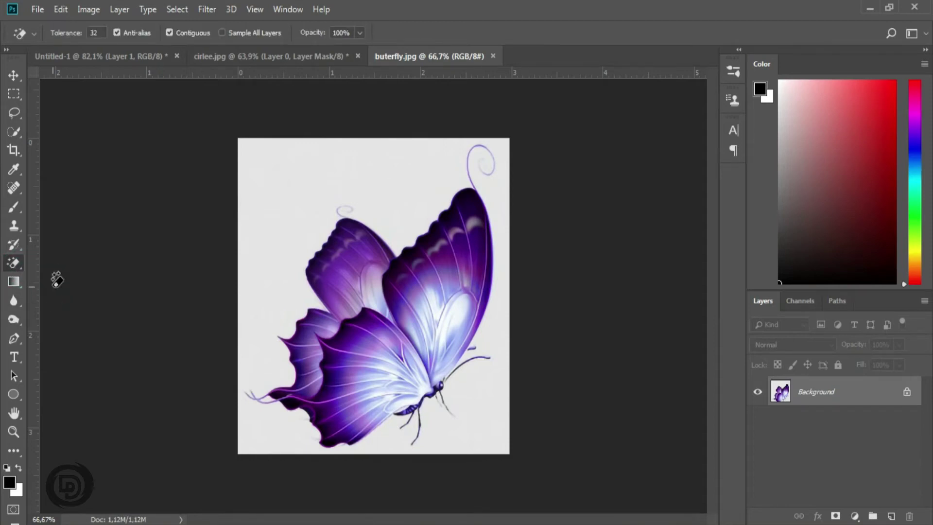
{"action": "left_click", "coordinate": [297, 198]}
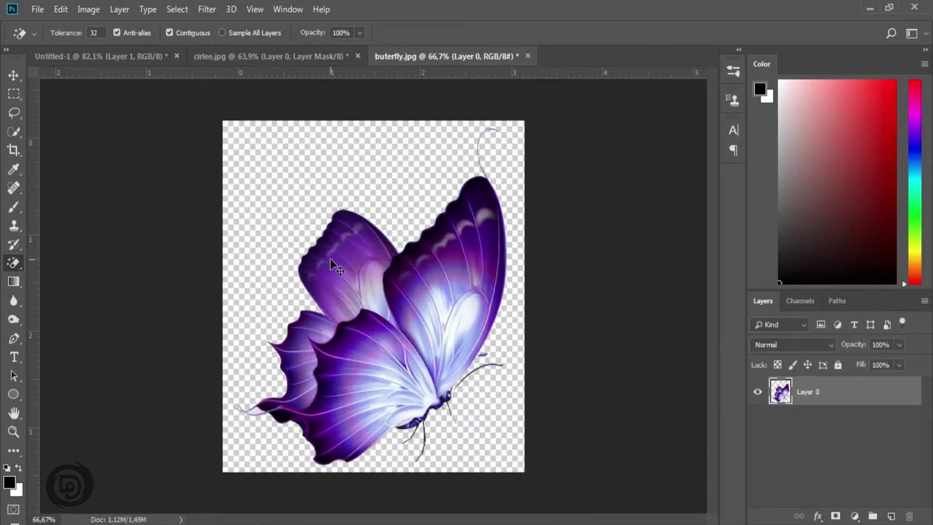
{"action": "key", "text": "ctrl+plus"}
{"action": "left_click_drag", "start_coordinate": [299, 364], "coordinate": [316, 343]}
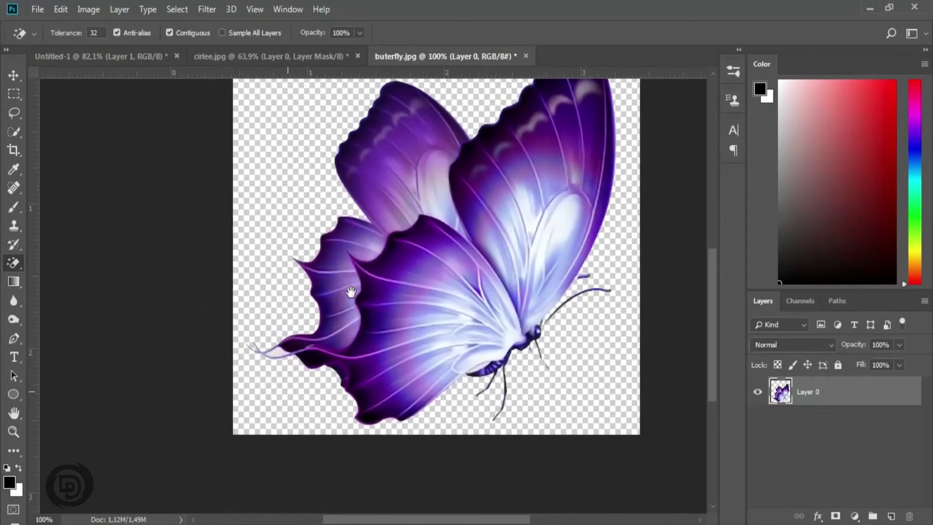
{"action": "scroll", "coordinate": [280, 355], "scroll_direction": "up", "scroll_amount": 2}
{"action": "scroll", "coordinate": [281, 354], "scroll_direction": "up", "scroll_amount": 1}
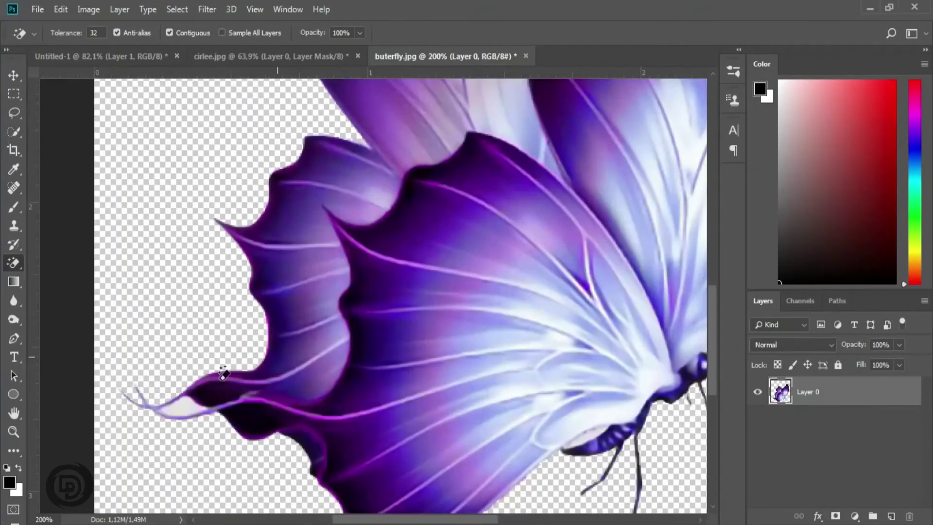
{"action": "left_click_drag", "start_coordinate": [356, 316], "coordinate": [294, 397]}
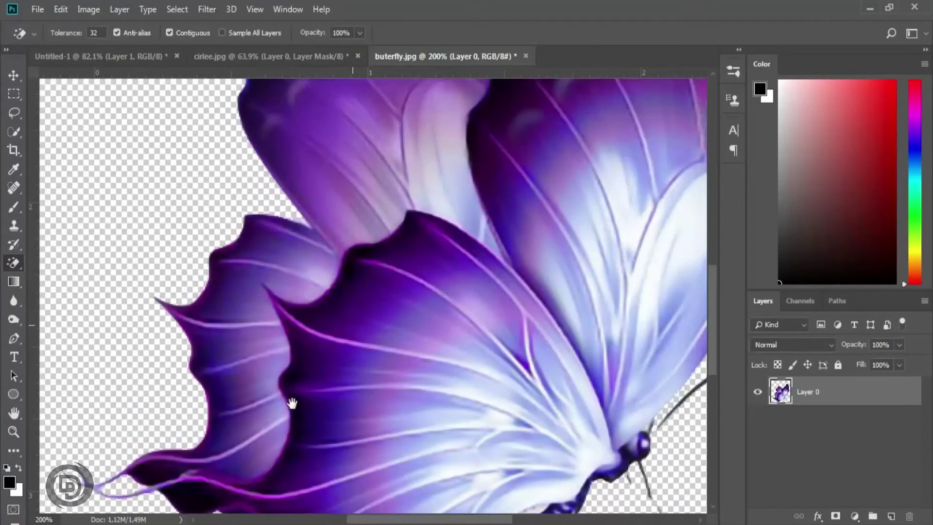
{"action": "key", "text": "ctrl+0"}
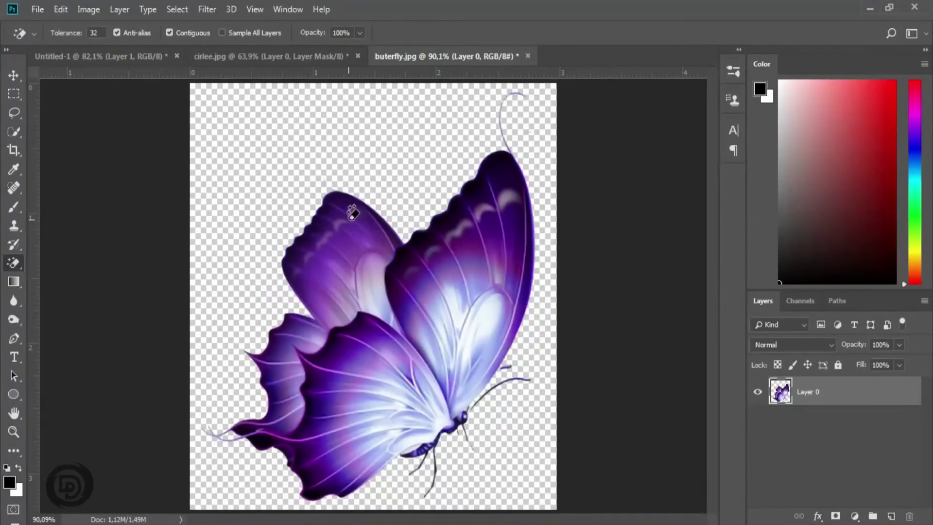
{"action": "left_click", "coordinate": [13, 75]}
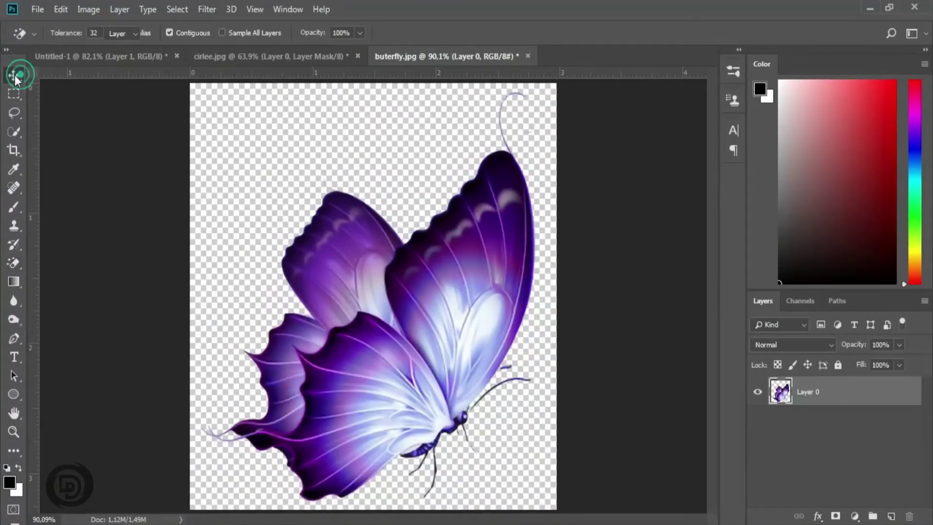
Step: Drag the butterfly layer into the Untitled-1 sky composition
{"action": "left_click_drag", "start_coordinate": [331, 243], "coordinate": [253, 54]}
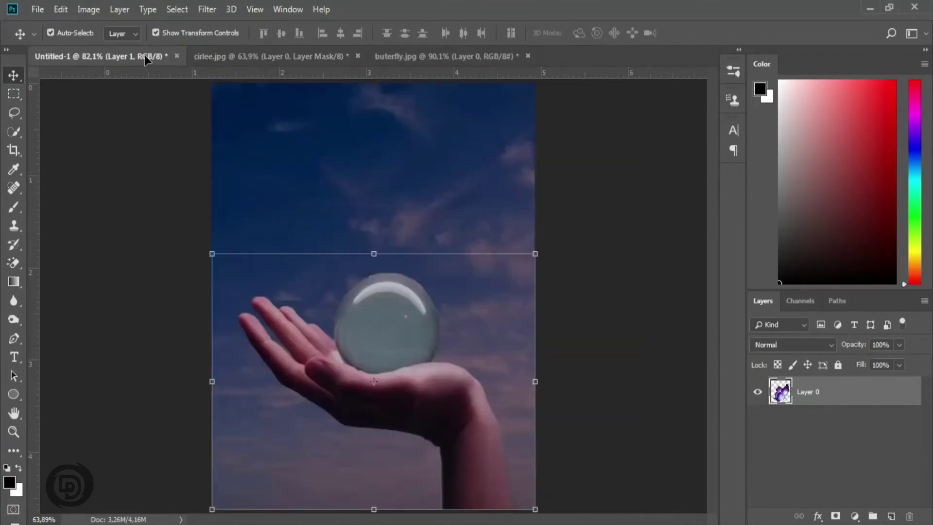
{"action": "left_click_drag", "start_coordinate": [150, 55], "coordinate": [293, 186]}
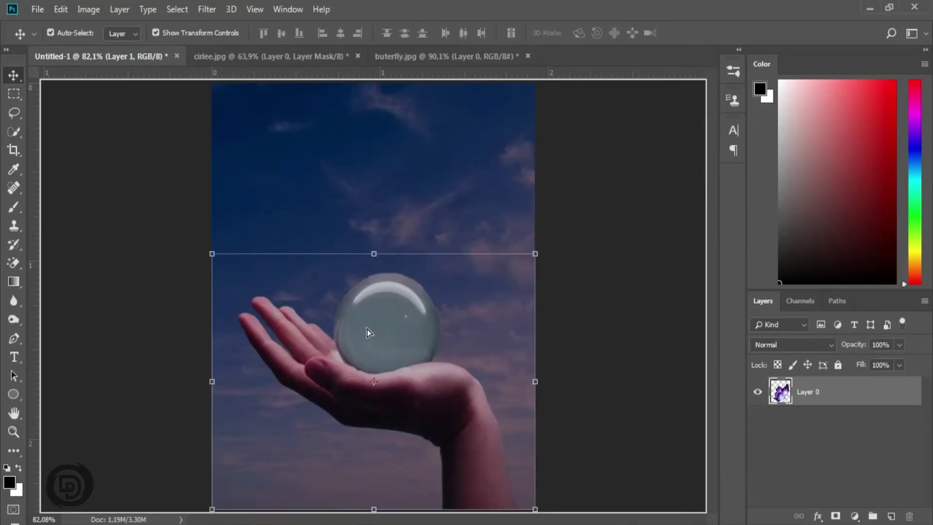
{"action": "left_click_drag", "start_coordinate": [367, 328], "coordinate": [366, 328]}
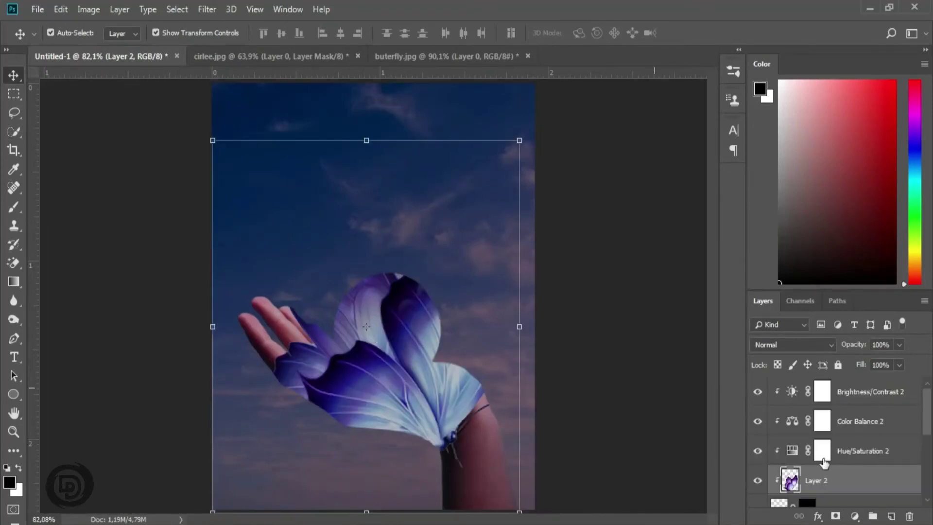
Step: Move Layer 2 to the top of the stack and release its clipping mask
{"action": "left_click_drag", "start_coordinate": [810, 481], "coordinate": [813, 379]}
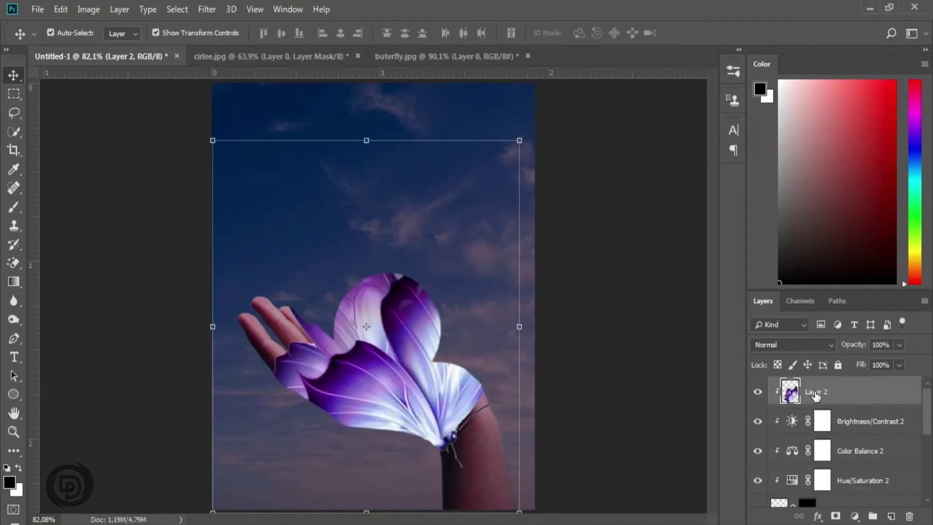
{"action": "right_click", "coordinate": [815, 396]}
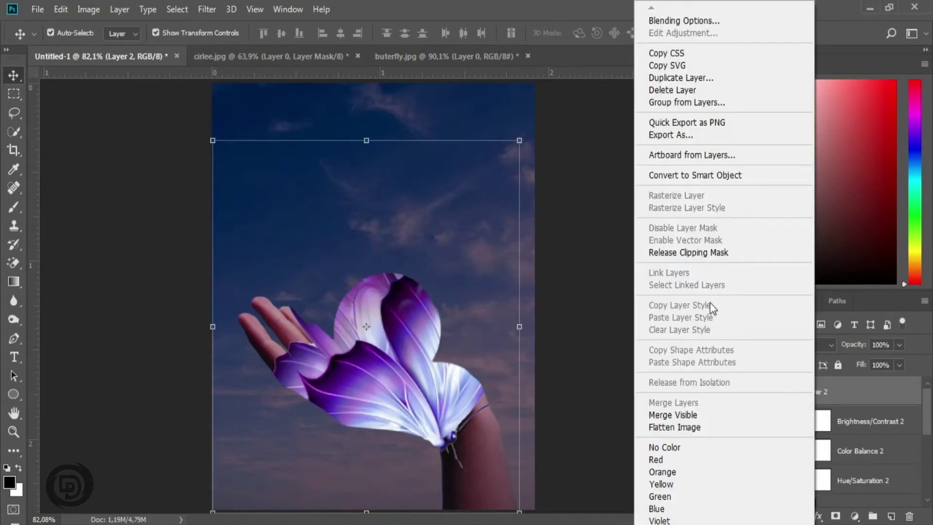
{"action": "left_click", "coordinate": [690, 251]}
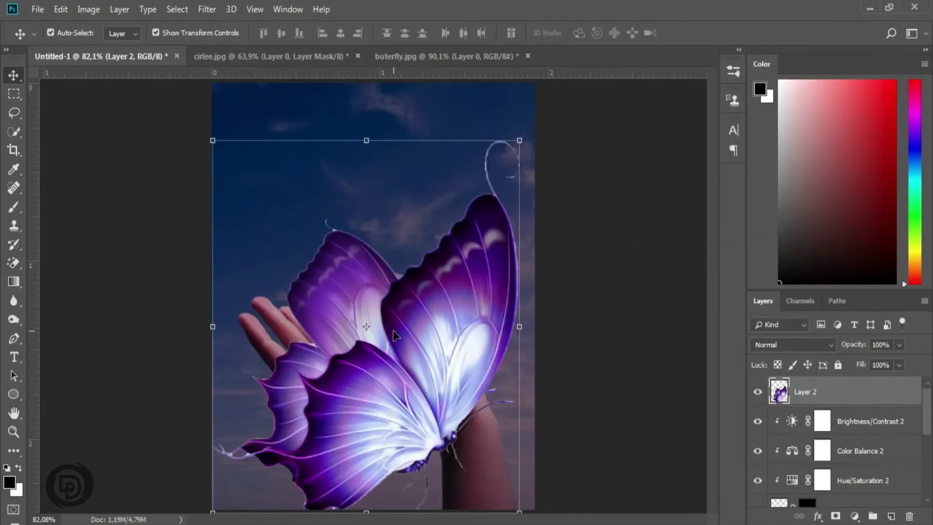
Step: Zoom into the top of the left wing and start cleaning its edge with the Lasso
{"action": "scroll", "coordinate": [393, 335], "scroll_direction": "down", "scroll_amount": 1}
{"action": "scroll", "coordinate": [346, 368], "scroll_direction": "up", "scroll_amount": 5}
{"action": "scroll", "coordinate": [347, 368], "scroll_direction": "up", "scroll_amount": 10}
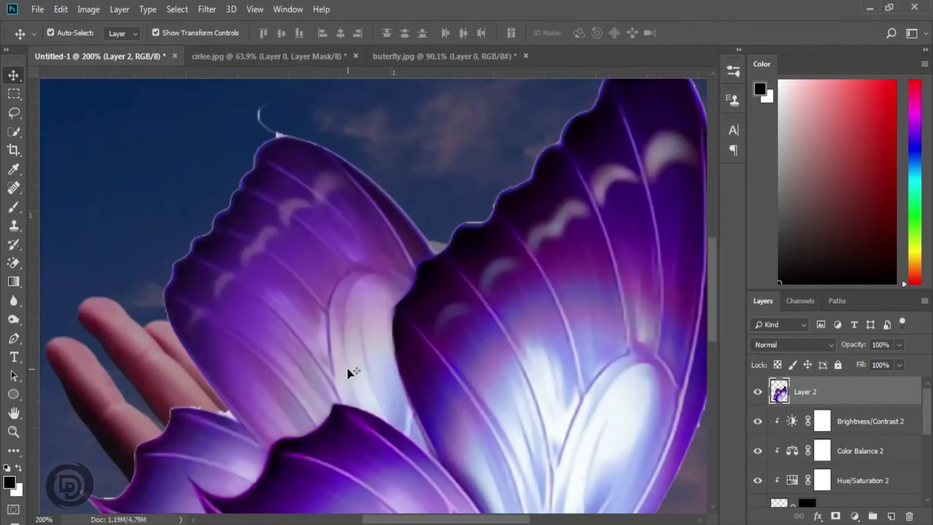
{"action": "left_click_drag", "start_coordinate": [283, 160], "coordinate": [283, 225]}
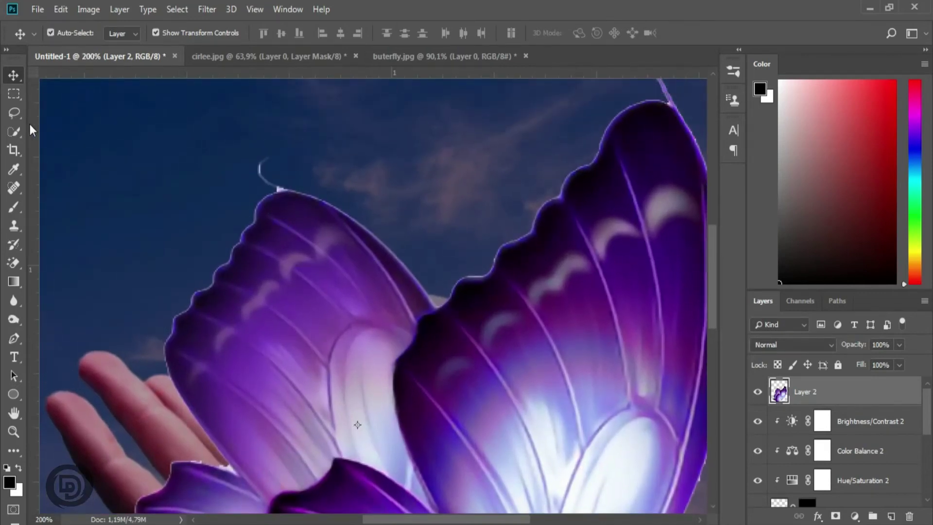
{"action": "left_click", "coordinate": [14, 113]}
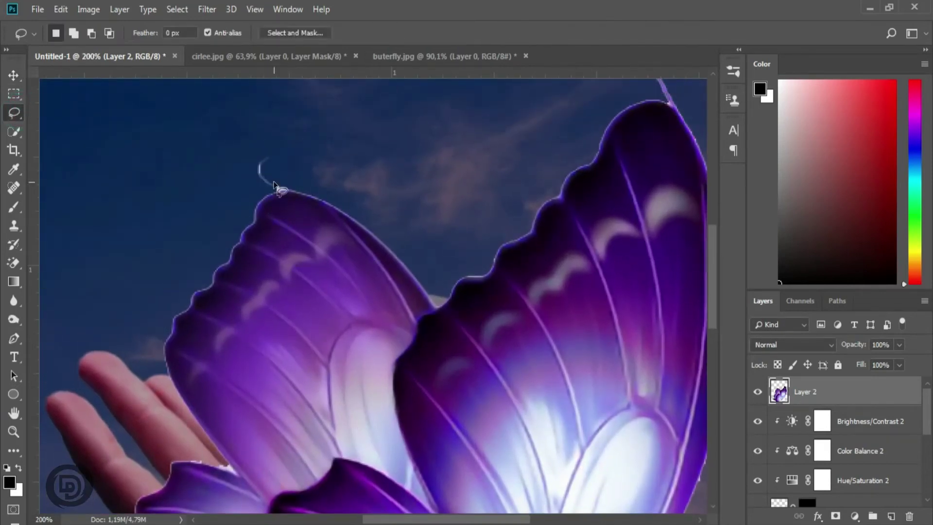
{"action": "key", "text": "ctrl+plus"}
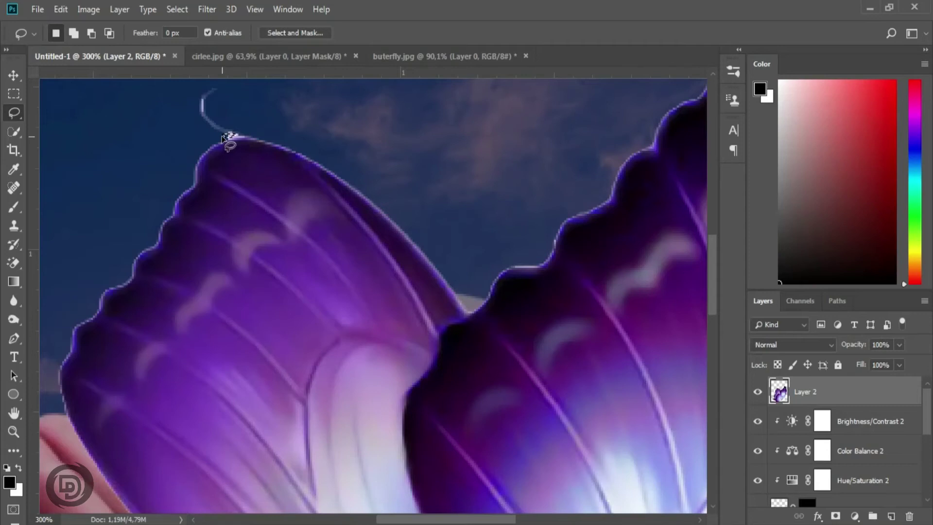
{"action": "key", "text": "Delete"}
Step: Lasso stray fragments along the lower left wing edge and tip, then deselect
{"action": "left_click_drag", "start_coordinate": [286, 268], "coordinate": [404, 116]}
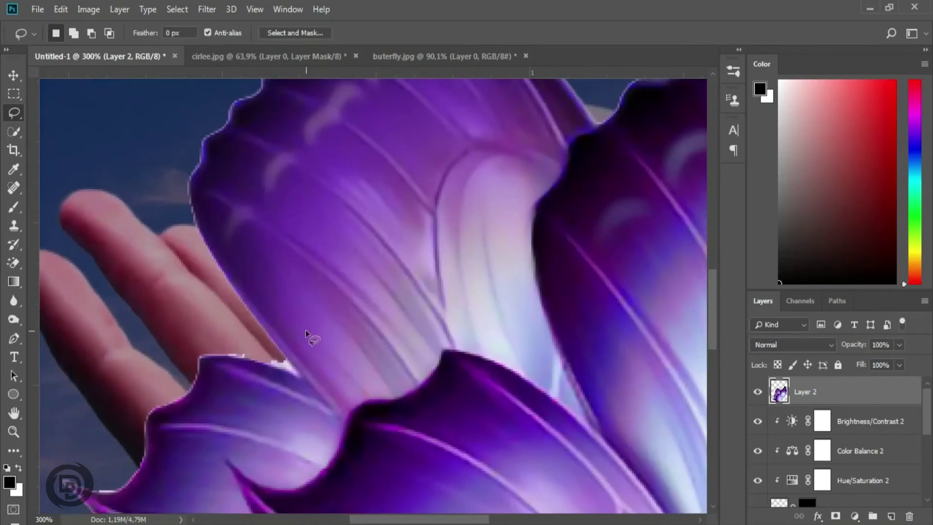
{"action": "mouse_move", "coordinate": [280, 358]}
{"action": "left_mouse_down"}
{"action": "mouse_move", "coordinate": [297, 374]}
{"action": "mouse_move", "coordinate": [276, 356]}
{"action": "left_mouse_up"}
{"action": "left_click_drag", "start_coordinate": [276, 356], "coordinate": [274, 355]}
{"action": "left_click_drag", "start_coordinate": [223, 425], "coordinate": [435, 187]}
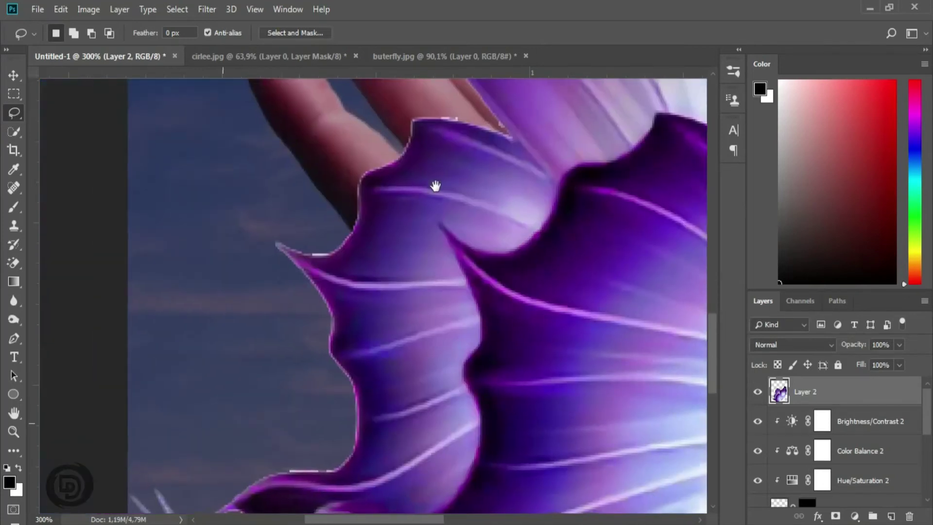
{"action": "mouse_move", "coordinate": [330, 250]}
{"action": "left_mouse_down"}
{"action": "mouse_move", "coordinate": [319, 251]}
{"action": "mouse_move", "coordinate": [330, 253]}
{"action": "left_mouse_up"}
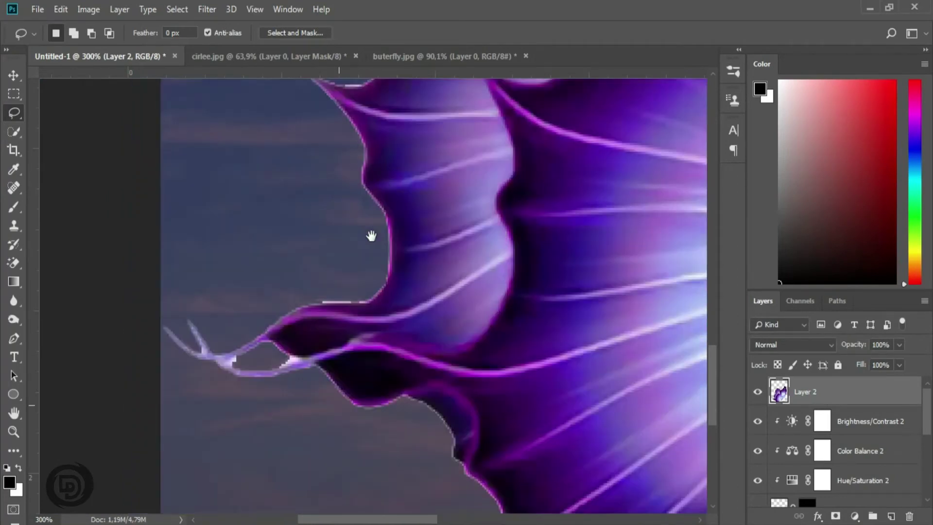
{"action": "mouse_move", "coordinate": [330, 253]}
{"action": "left_mouse_down"}
{"action": "mouse_move", "coordinate": [227, 363]}
{"action": "mouse_move", "coordinate": [275, 365]}
{"action": "left_mouse_up"}
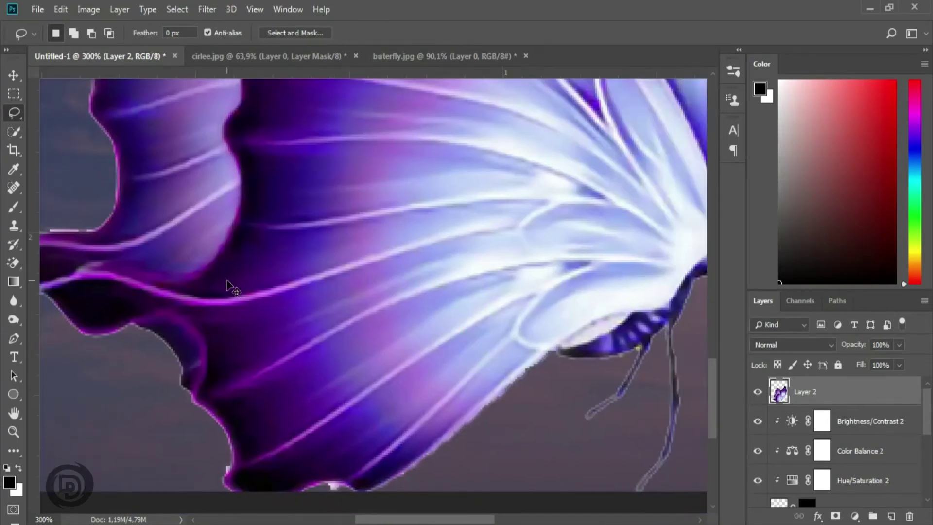
{"action": "key", "text": "ctrl+0"}
{"action": "left_click", "coordinate": [309, 375]}
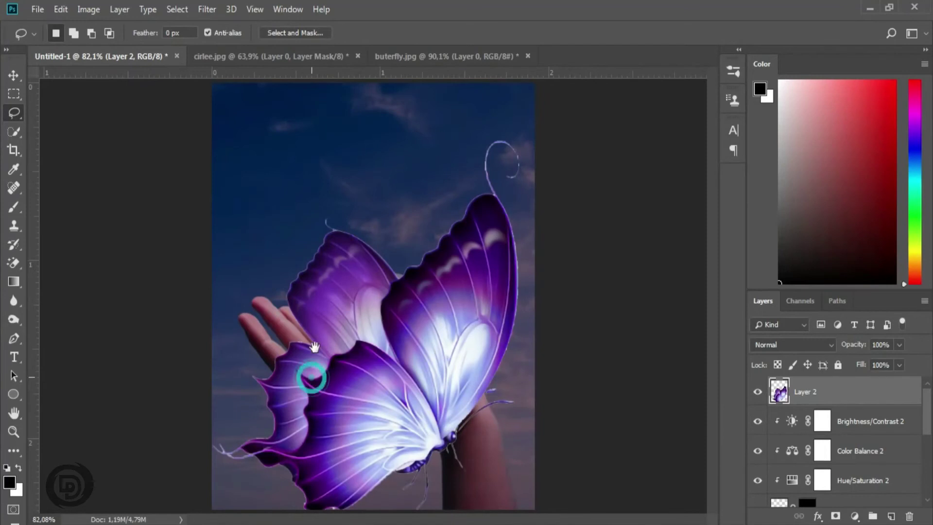
Step: Lasso leftover bits along the wing bottom and return to full view
{"action": "key", "text": "ctrl+plus"}
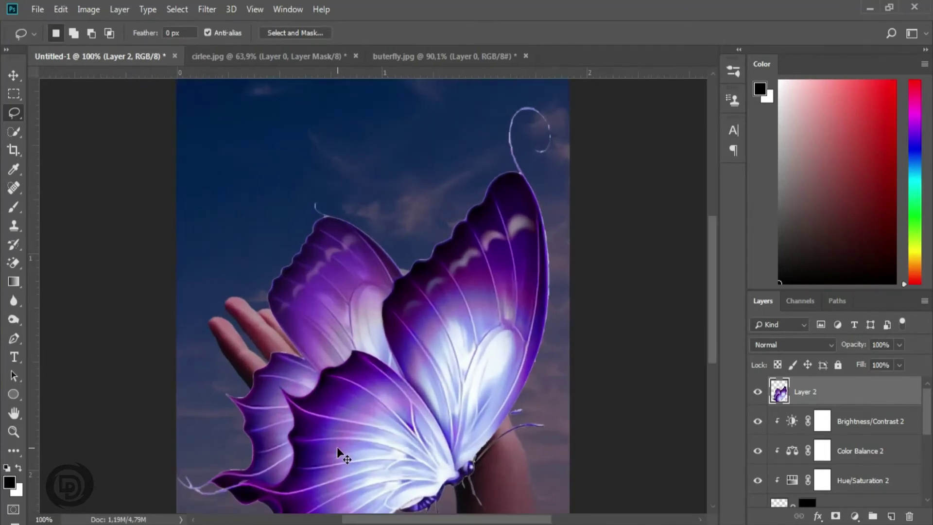
{"action": "key", "text": "ctrl+plus"}
{"action": "left_click_drag", "start_coordinate": [337, 447], "coordinate": [333, 129]}
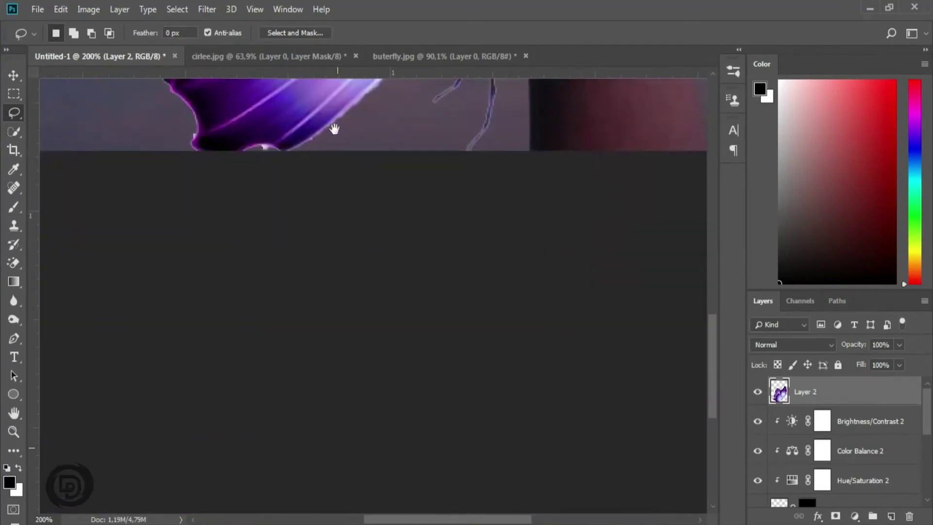
{"action": "left_click_drag", "start_coordinate": [271, 150], "coordinate": [259, 147]}
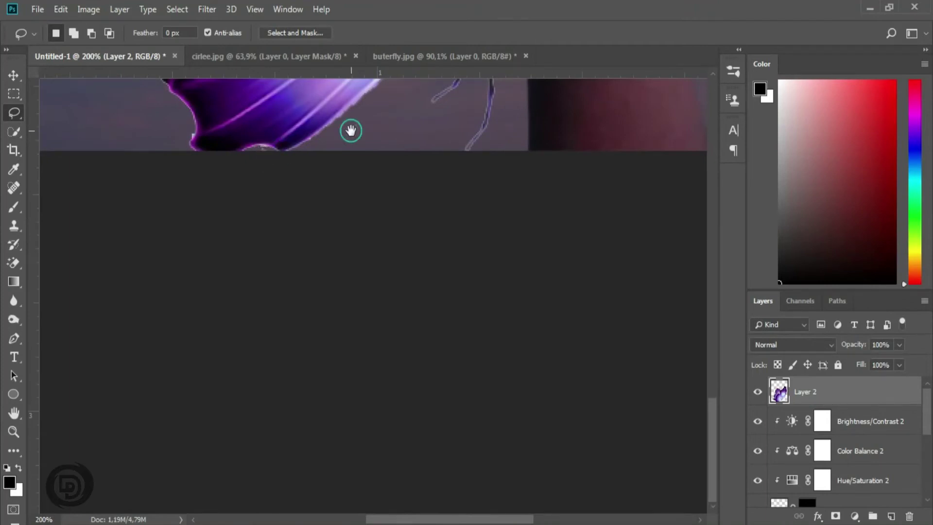
{"action": "left_click_drag", "start_coordinate": [350, 131], "coordinate": [374, 427]}
{"action": "key", "text": "ctrl+0"}
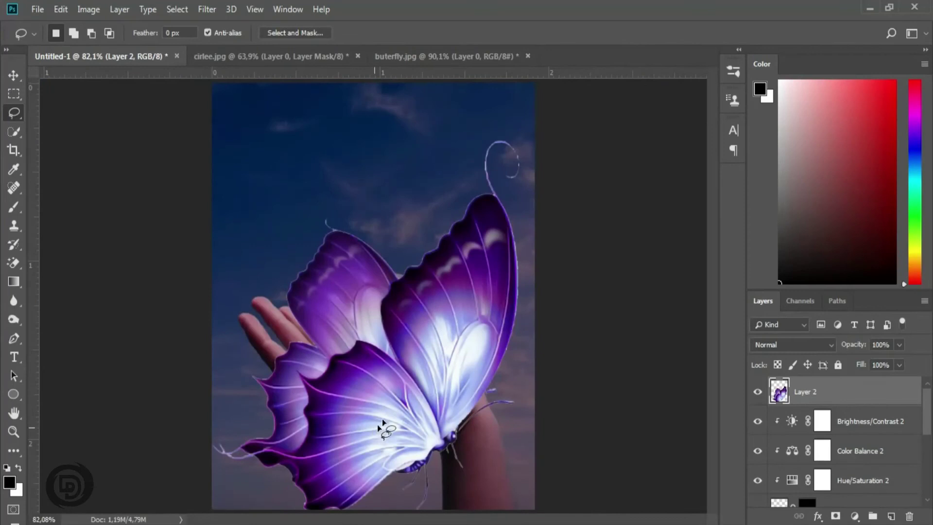
{"action": "left_click", "coordinate": [13, 75]}
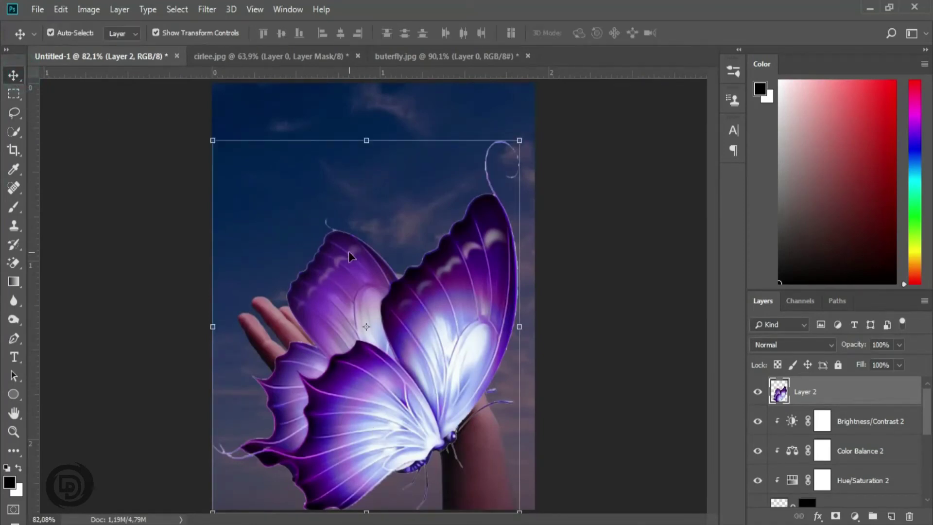
Step: Scale the butterfly to about 16.4% and commit it inside the glass ball
{"action": "key", "text": "ctrl+t"}
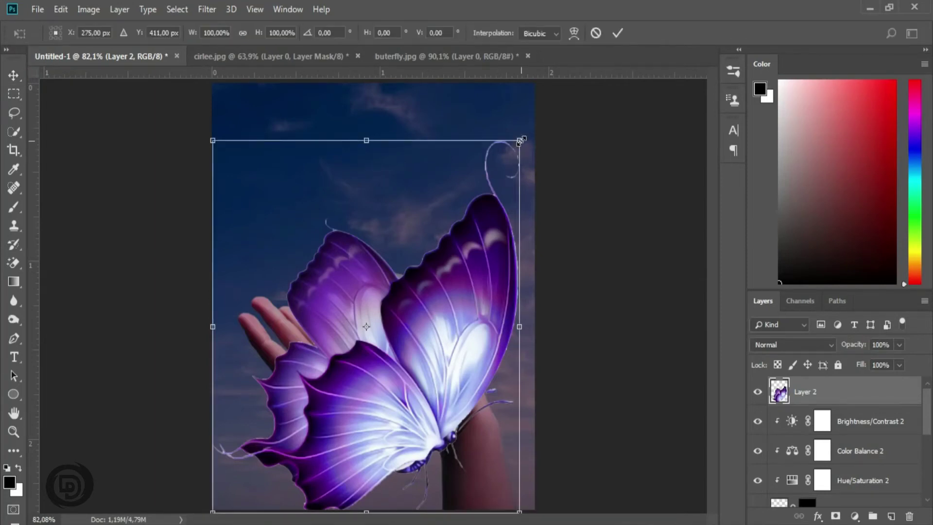
{"action": "mouse_move", "coordinate": [520, 141]}
{"action": "left_mouse_down"}
{"action": "mouse_move", "coordinate": [416, 281]}
{"action": "mouse_move", "coordinate": [398, 336]}
{"action": "left_mouse_up"}
{"action": "left_click_drag", "start_coordinate": [407, 297], "coordinate": [403, 302]}
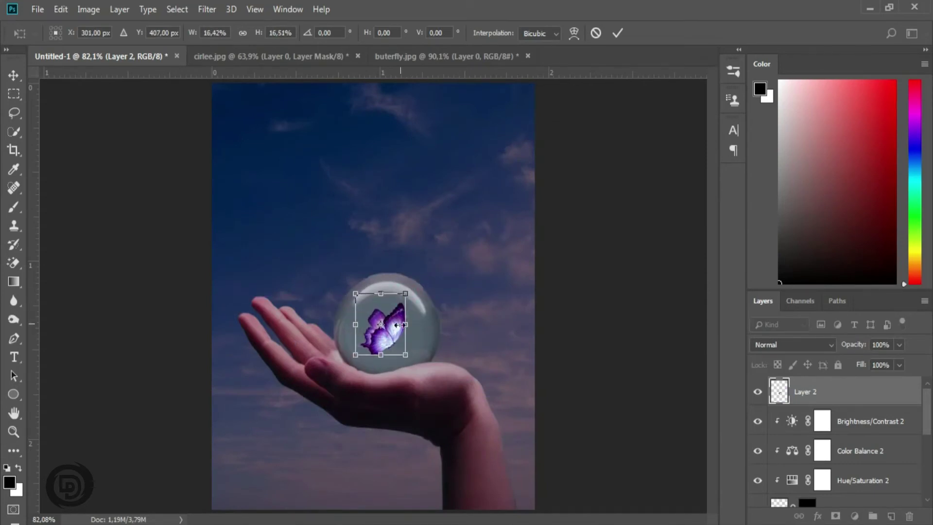
{"action": "left_click_drag", "start_coordinate": [400, 338], "coordinate": [400, 329]}
{"action": "left_click", "coordinate": [615, 34]}
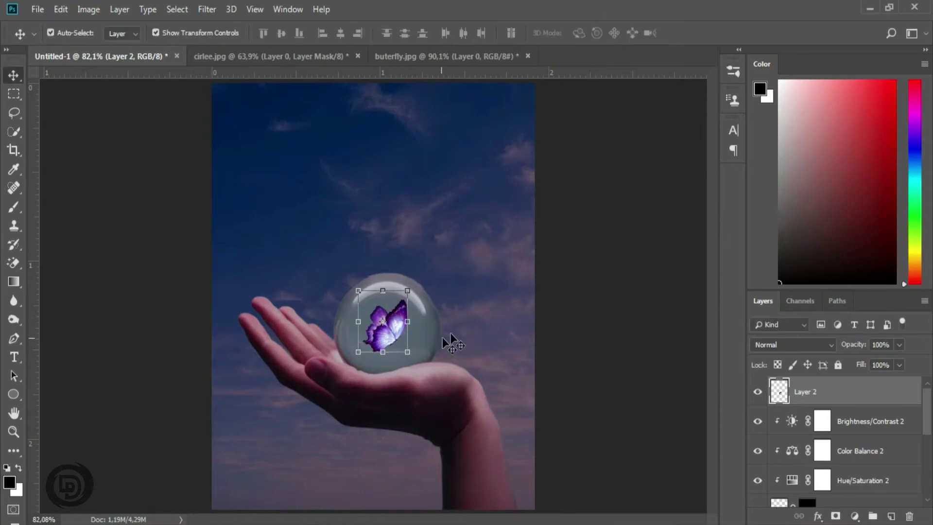
Step: Add a Hue/Saturation layer clipped to Layer 2 with Hue about -43 to turn the butterfly blue
{"action": "left_click", "coordinate": [855, 516]}
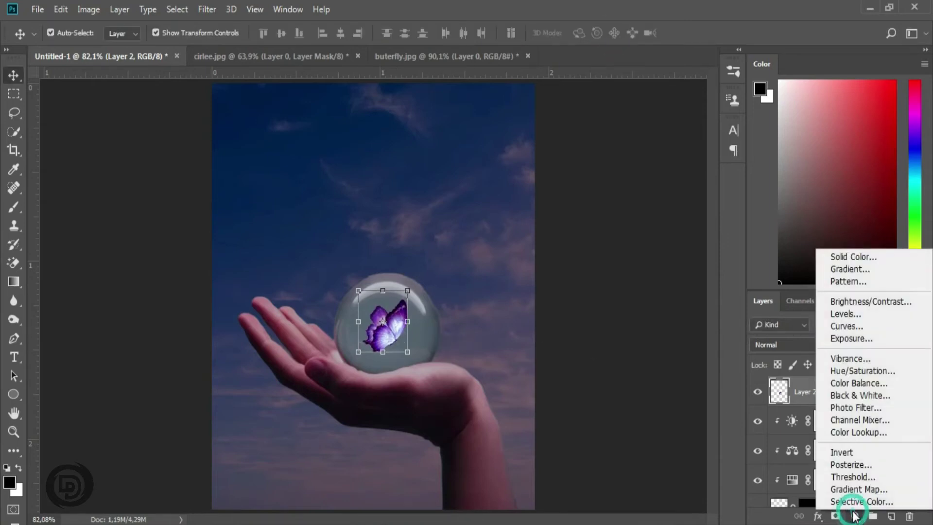
{"action": "left_click", "coordinate": [853, 372]}
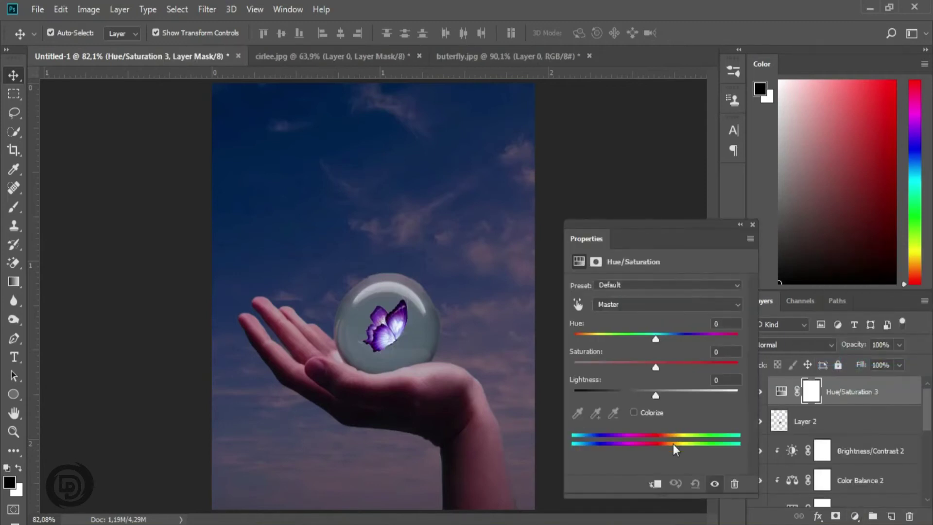
{"action": "left_click", "coordinate": [655, 485]}
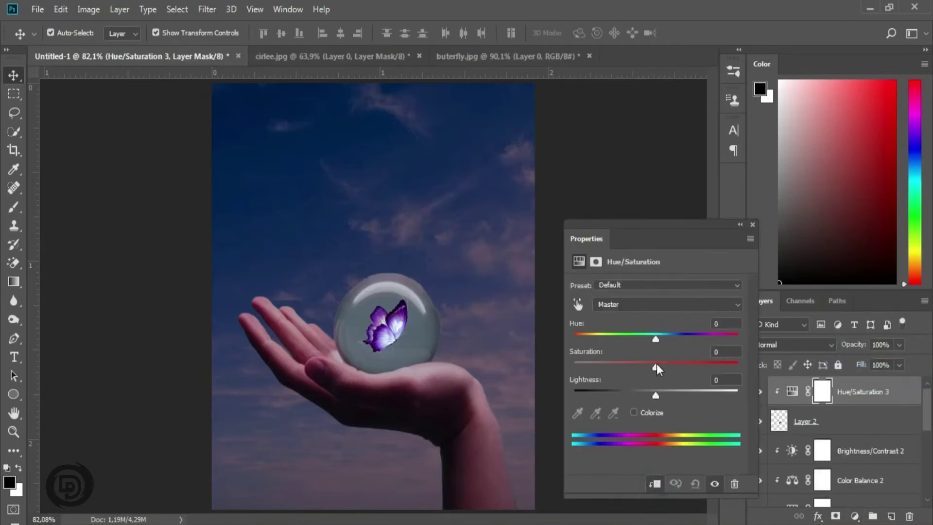
{"action": "mouse_move", "coordinate": [654, 338]}
{"action": "left_mouse_down"}
{"action": "mouse_move", "coordinate": [684, 338]}
{"action": "mouse_move", "coordinate": [611, 341]}
{"action": "mouse_move", "coordinate": [620, 339]}
{"action": "left_mouse_up"}
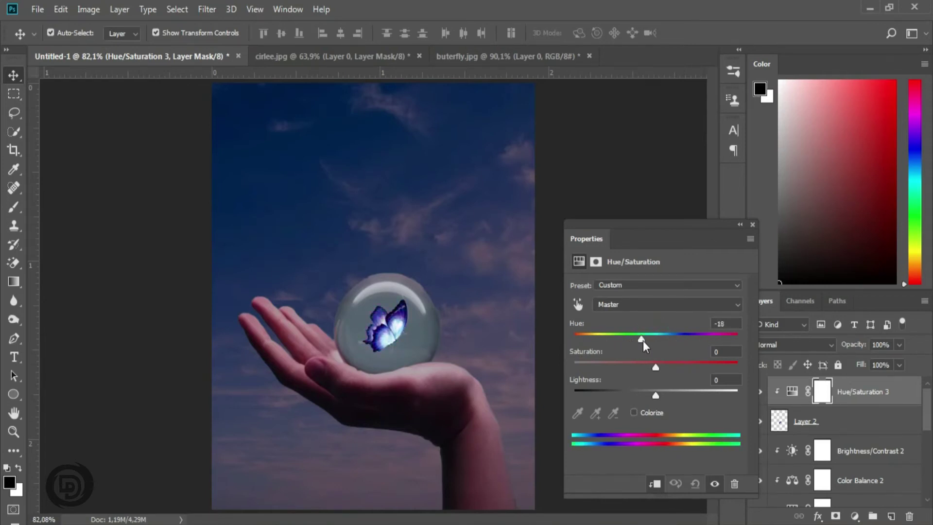
{"action": "mouse_move", "coordinate": [619, 340]}
{"action": "left_mouse_down"}
{"action": "mouse_move", "coordinate": [630, 338]}
{"action": "mouse_move", "coordinate": [623, 337]}
{"action": "left_mouse_up"}
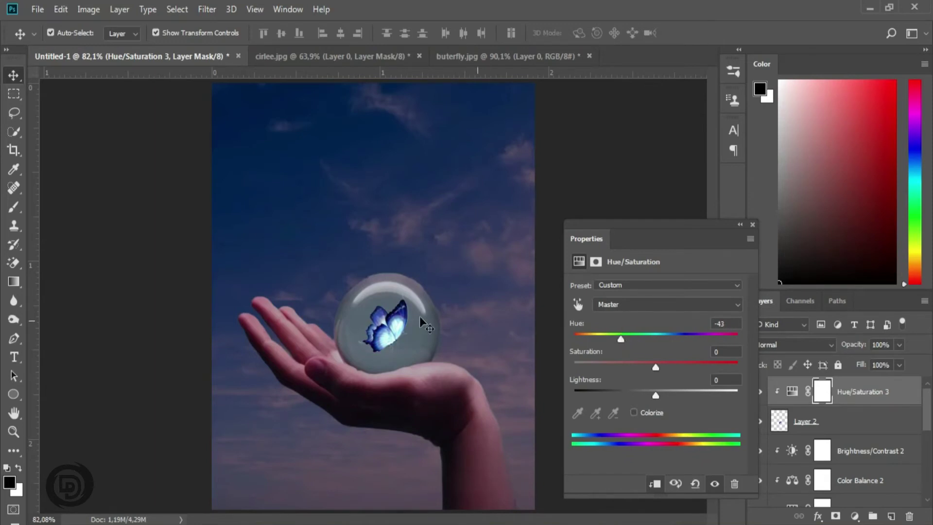
{"action": "left_click", "coordinate": [753, 225]}
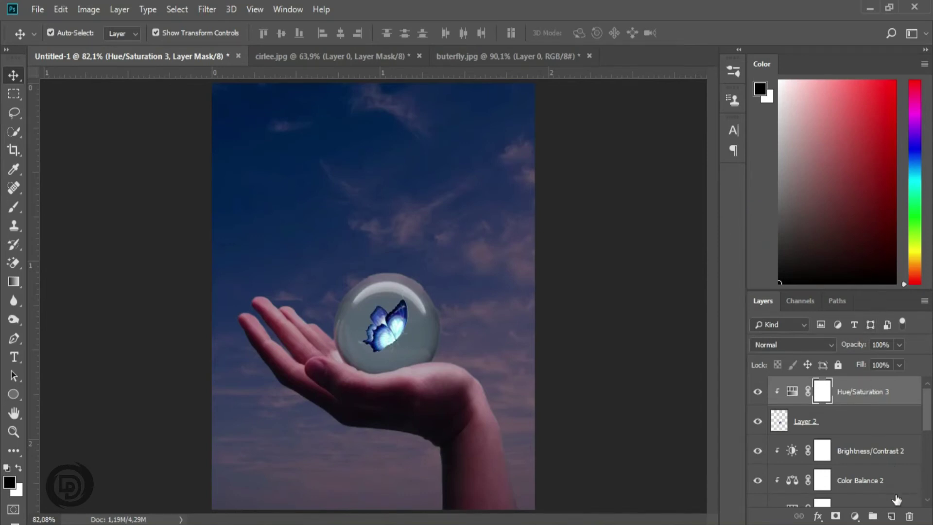
Step: Add a new Layer 3 and set the brush foreground colour to bright blue #1186f3
{"action": "left_click", "coordinate": [890, 516]}
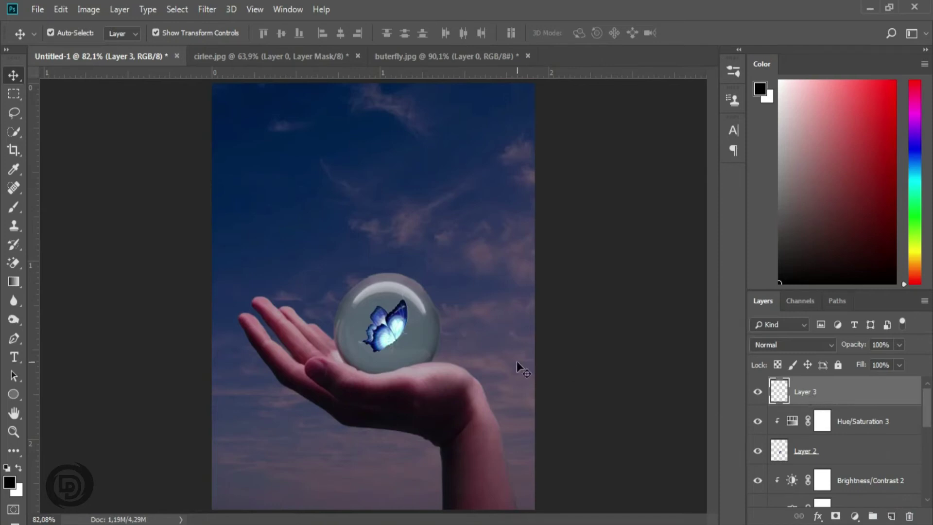
{"action": "left_click", "coordinate": [18, 208]}
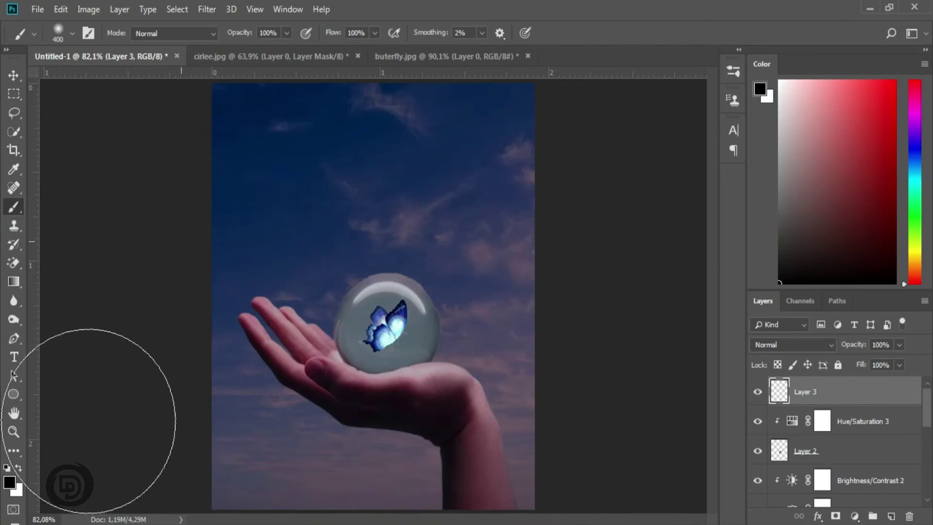
{"action": "left_click", "coordinate": [9, 484]}
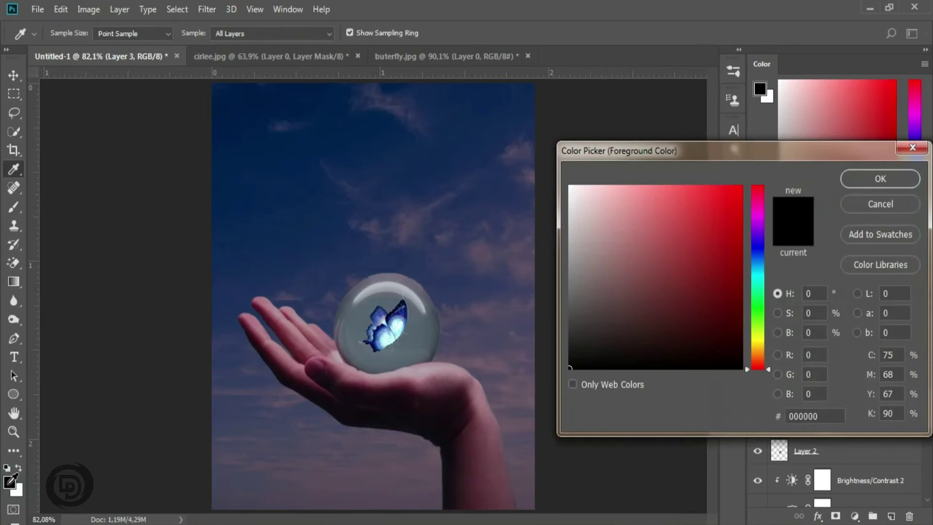
{"action": "left_click", "coordinate": [757, 254]}
{"action": "left_click_drag", "start_coordinate": [756, 254], "coordinate": [756, 262]}
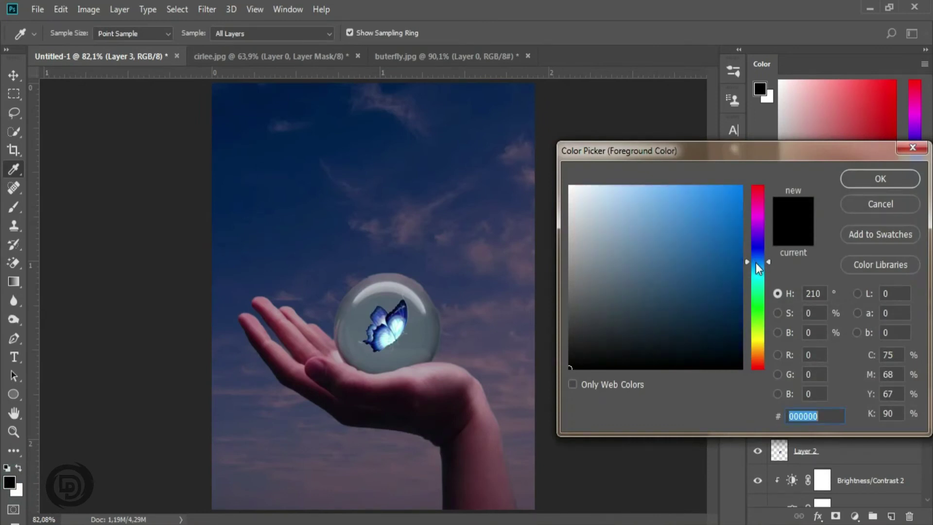
{"action": "left_click_drag", "start_coordinate": [728, 185], "coordinate": [751, 174]}
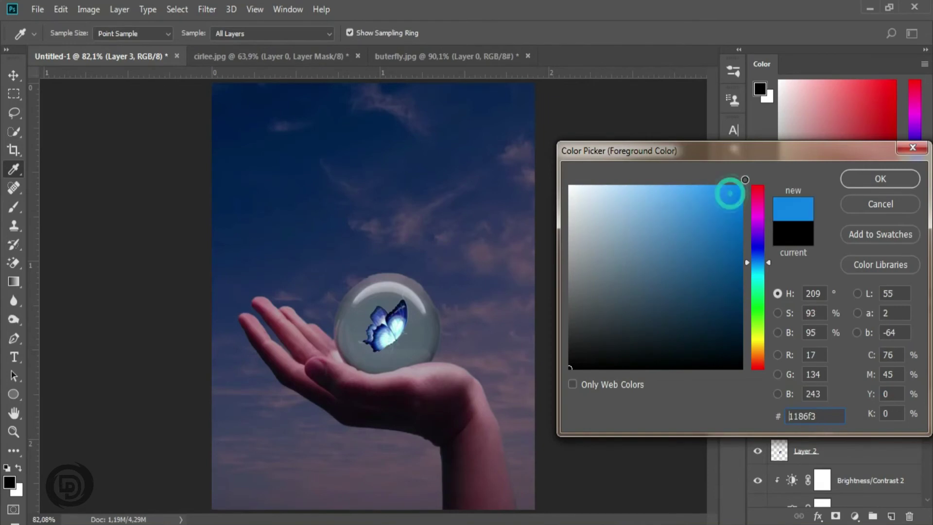
{"action": "left_click", "coordinate": [859, 178]}
Step: Paint one soft blue dab over the sphere with a 600 px brush
{"action": "key", "text": "b"}
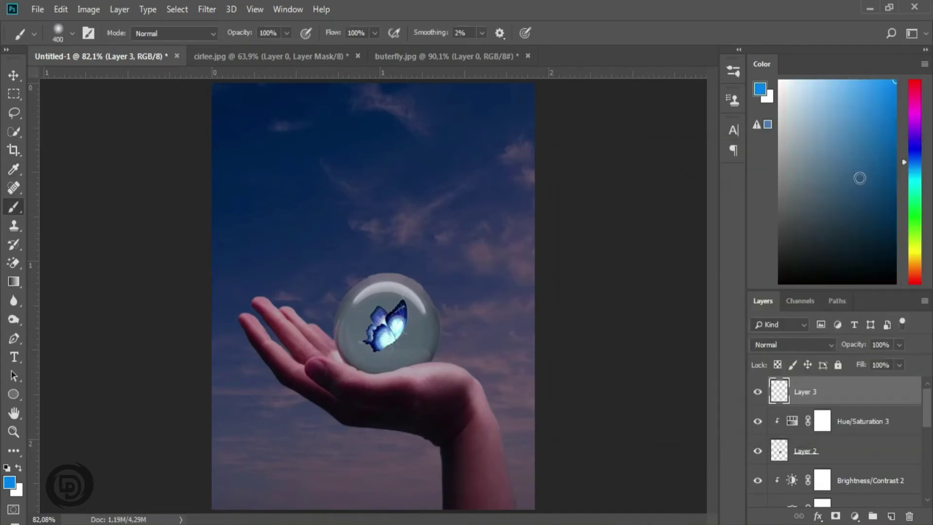
{"action": "key", "text": "bracketright"}
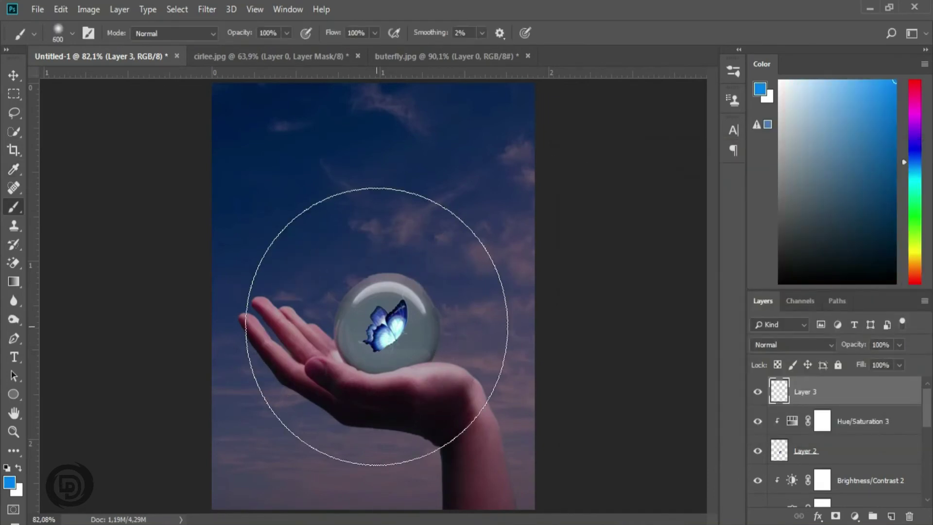
{"action": "key", "text": "bracketright"}
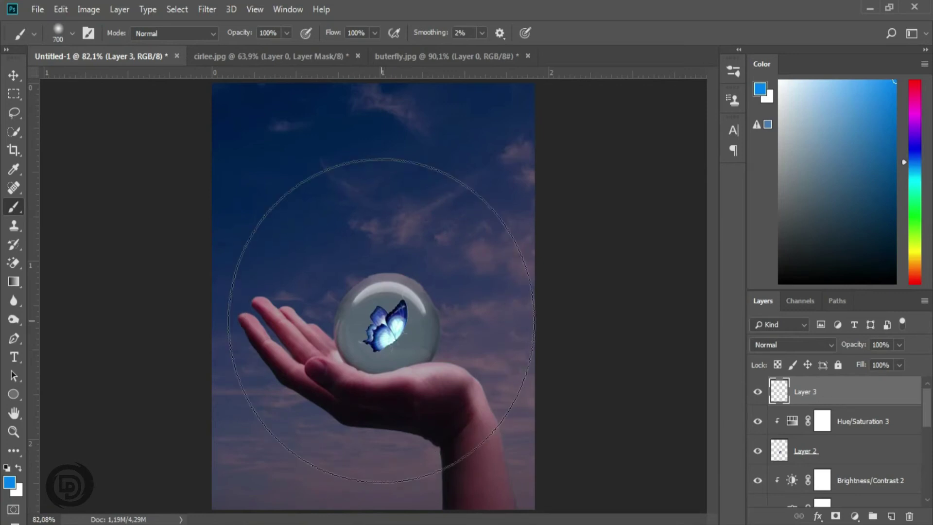
{"action": "key", "text": "bracketleft"}
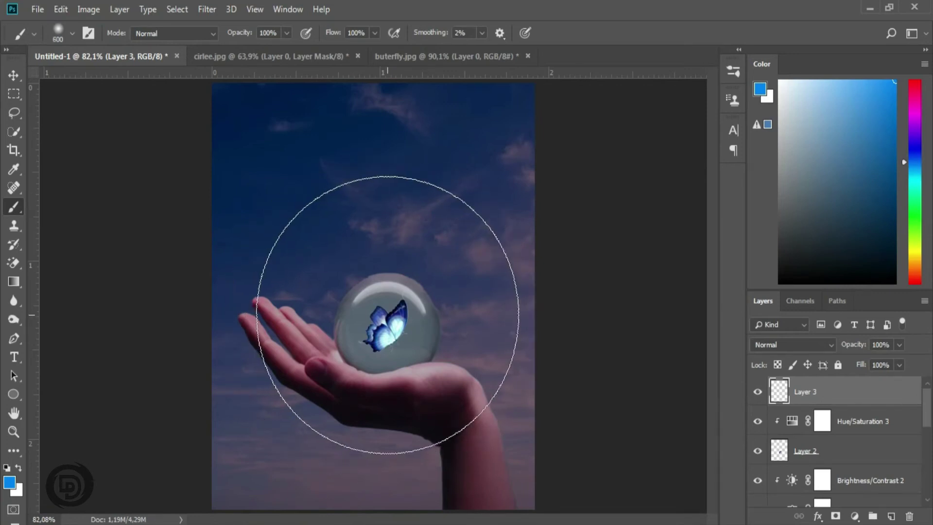
{"action": "left_click", "coordinate": [388, 315]}
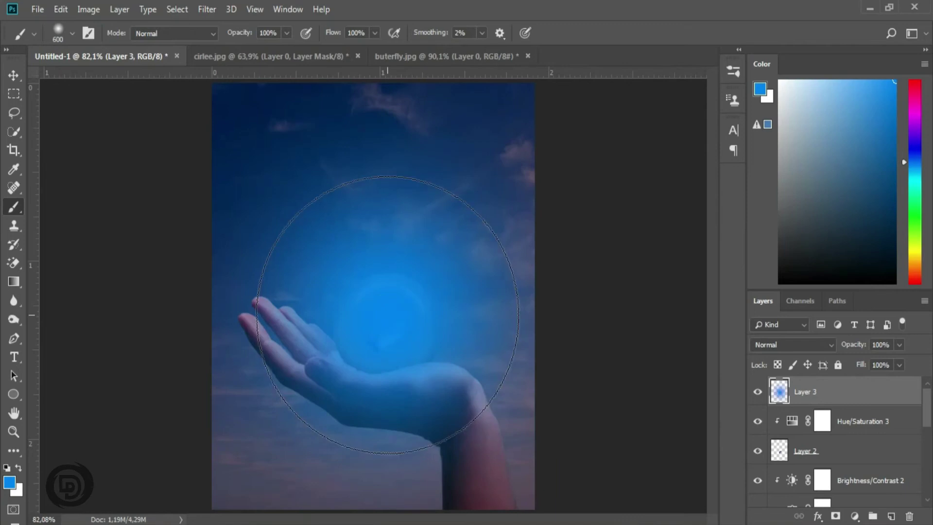
Step: Set Layer 3 to Overlay blending at 87% opacity, then shrink the brush to 150
{"action": "left_click", "coordinate": [808, 343]}
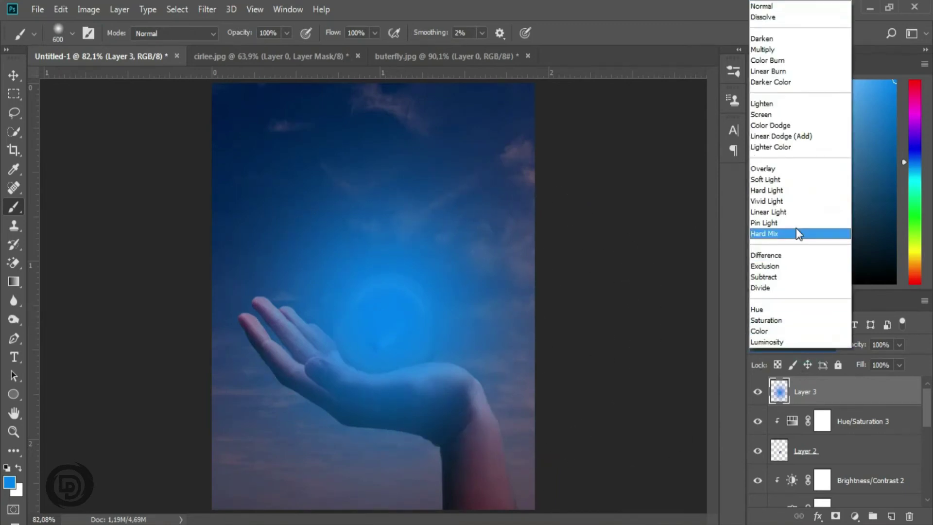
{"action": "left_click", "coordinate": [779, 174]}
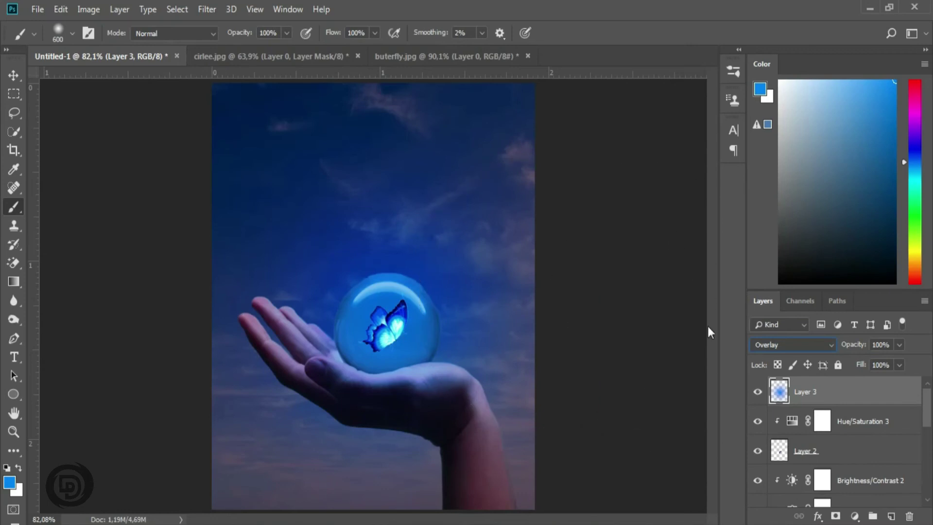
{"action": "left_click", "coordinate": [898, 345]}
{"action": "left_click_drag", "start_coordinate": [899, 360], "coordinate": [891, 361]}
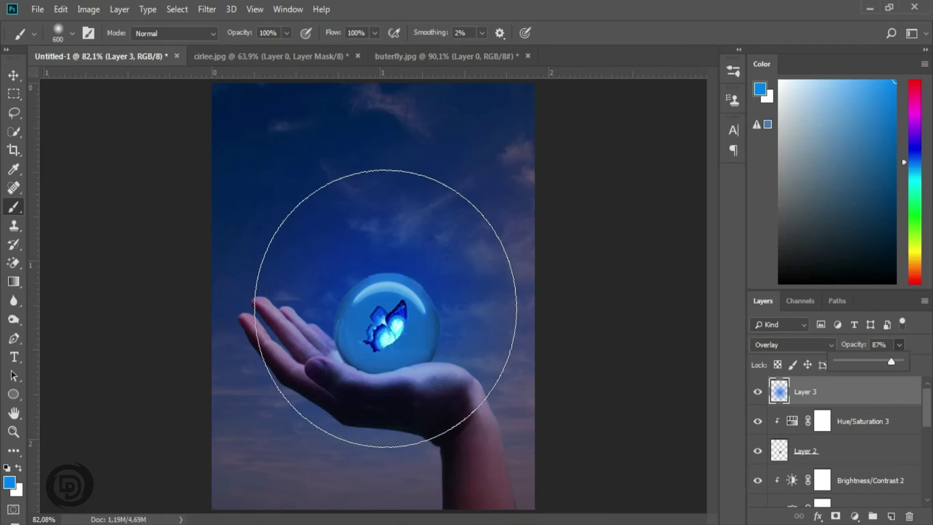
{"action": "key", "text": "bracketleft"}
{"action": "key", "text": "bracketleft"}
{"action": "key", "text": "bracketleft"}
{"action": "key", "text": "bracketleft"}
{"action": "key", "text": "bracketleft"}
{"action": "key", "text": "bracketleft"}
{"action": "key", "text": "bracketleft"}
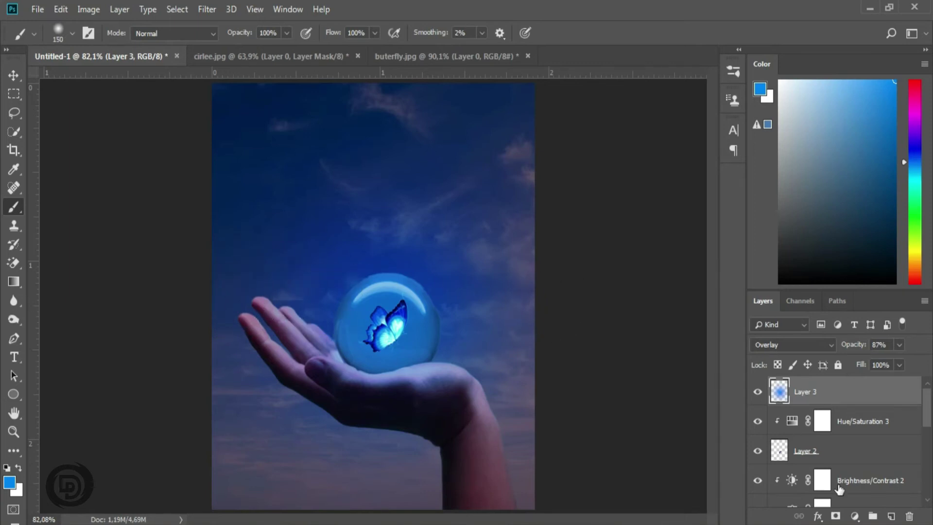
Step: On a new Layer 4, paint size-35 blue strokes along the fingers and palm at 200% zoom
{"action": "left_click", "coordinate": [891, 516]}
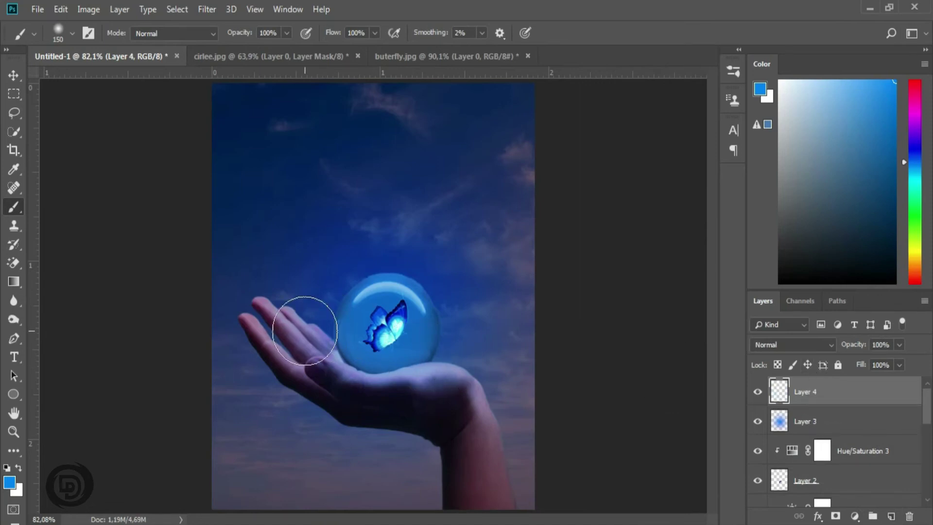
{"action": "key", "text": "ctrl+plus"}
{"action": "key", "text": "ctrl+plus"}
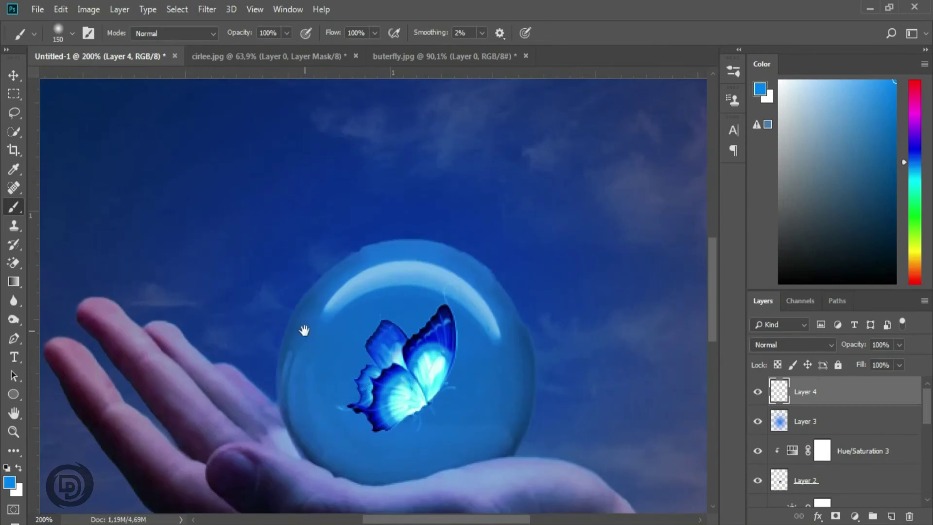
{"action": "left_click_drag", "start_coordinate": [304, 328], "coordinate": [342, 222]}
{"action": "key", "text": "bracketleft"}
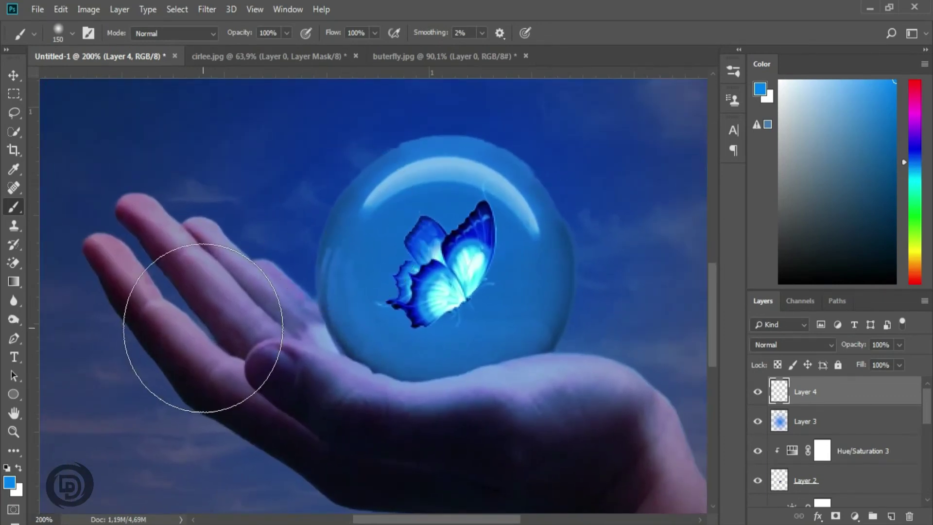
{"action": "key", "text": "bracketleft"}
{"action": "key", "text": "bracketleft"}
{"action": "key", "text": "bracketleft"}
{"action": "key", "text": "bracketleft"}
{"action": "key", "text": "bracketleft"}
{"action": "key", "text": "bracketleft"}
{"action": "key", "text": "bracketleft"}
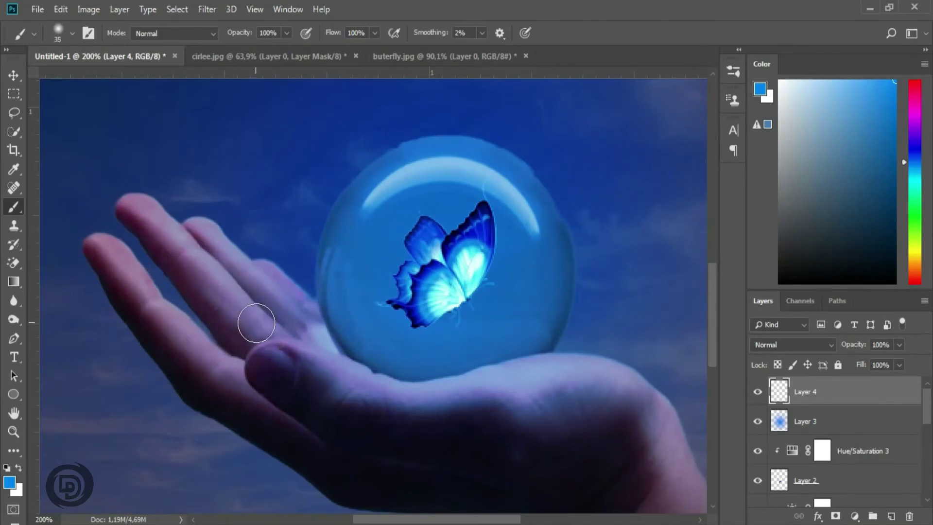
{"action": "mouse_move", "coordinate": [248, 323]}
{"action": "left_mouse_down"}
{"action": "mouse_move", "coordinate": [196, 259]}
{"action": "mouse_move", "coordinate": [125, 204]}
{"action": "left_mouse_up"}
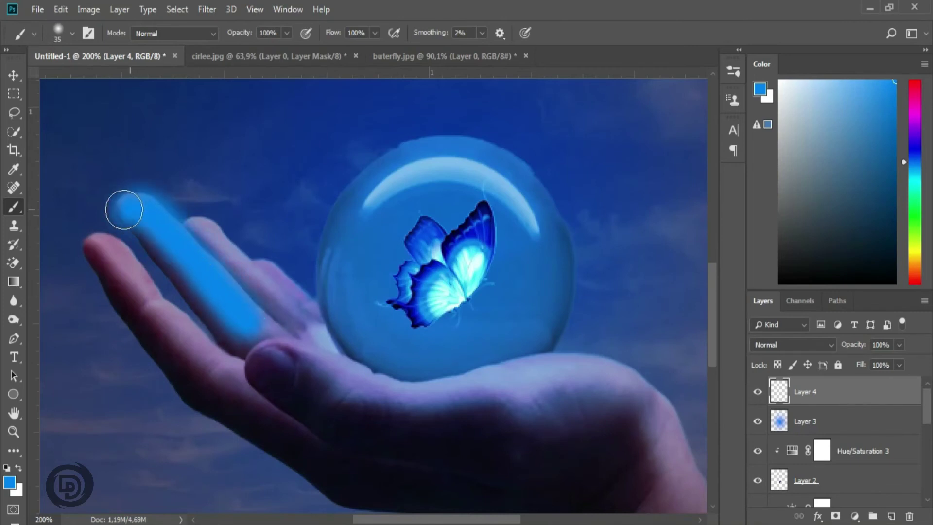
{"action": "mouse_move", "coordinate": [96, 242]}
{"action": "left_mouse_down"}
{"action": "mouse_move", "coordinate": [160, 308]}
{"action": "mouse_move", "coordinate": [241, 344]}
{"action": "mouse_move", "coordinate": [237, 358]}
{"action": "left_mouse_up"}
{"action": "mouse_move", "coordinate": [263, 340]}
{"action": "left_mouse_down"}
{"action": "mouse_move", "coordinate": [333, 364]}
{"action": "mouse_move", "coordinate": [400, 370]}
{"action": "left_mouse_up"}
{"action": "key", "text": "ctrl+minus"}
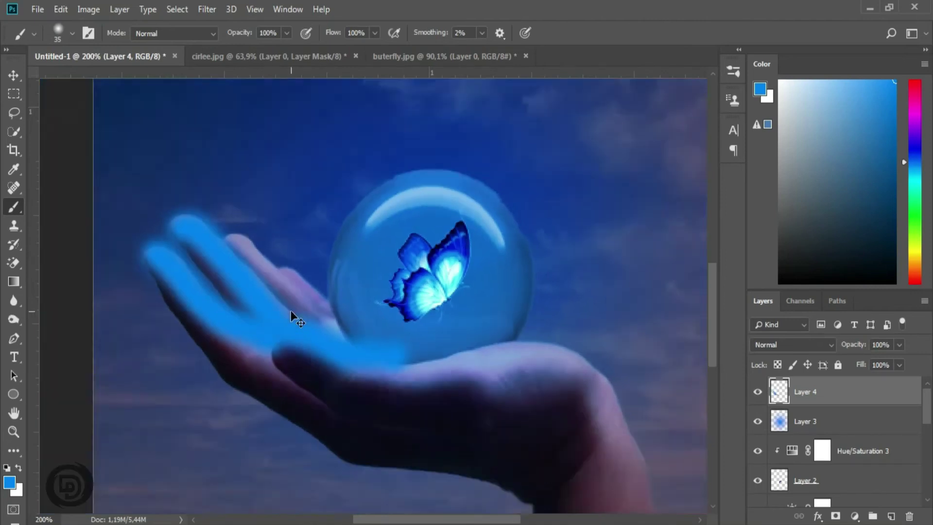
Step: Set Layer 4 to Overlay at 11% opacity and zoom in to check the faint finger tint
{"action": "left_click", "coordinate": [796, 345]}
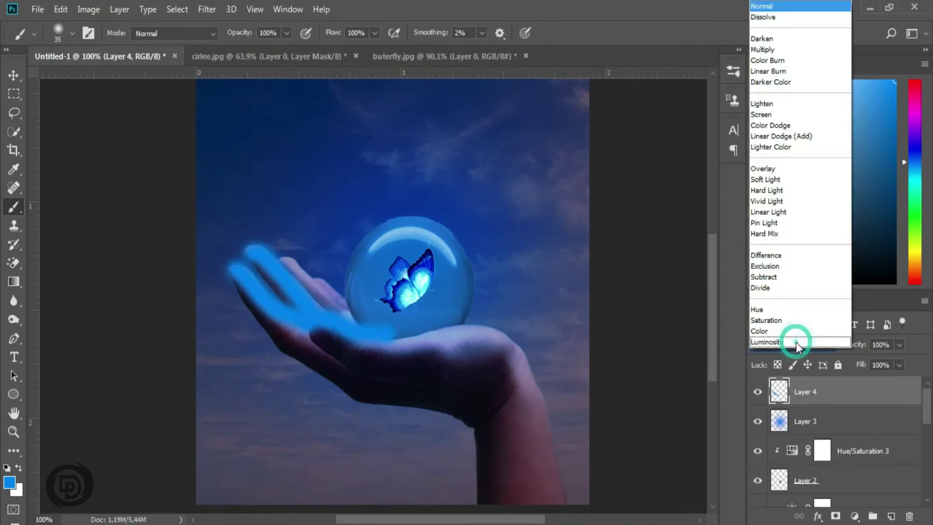
{"action": "left_click", "coordinate": [778, 168]}
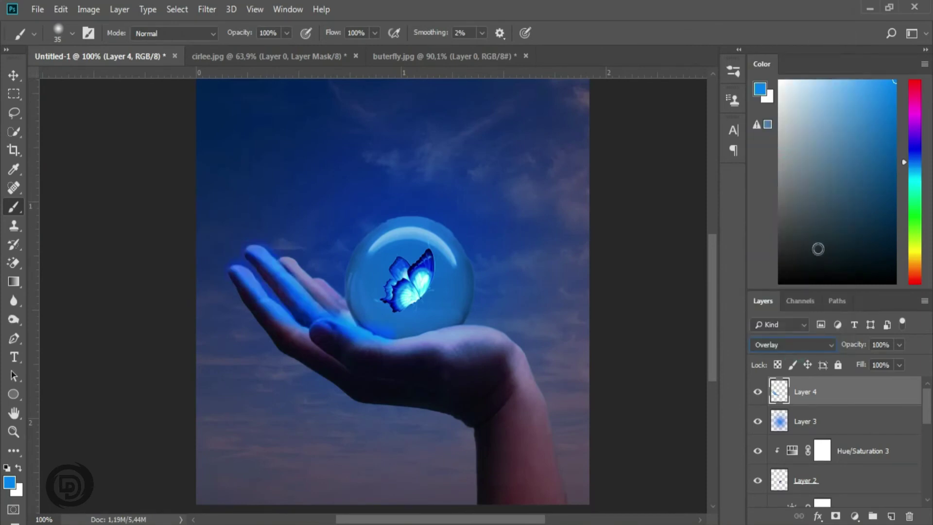
{"action": "left_click", "coordinate": [897, 345]}
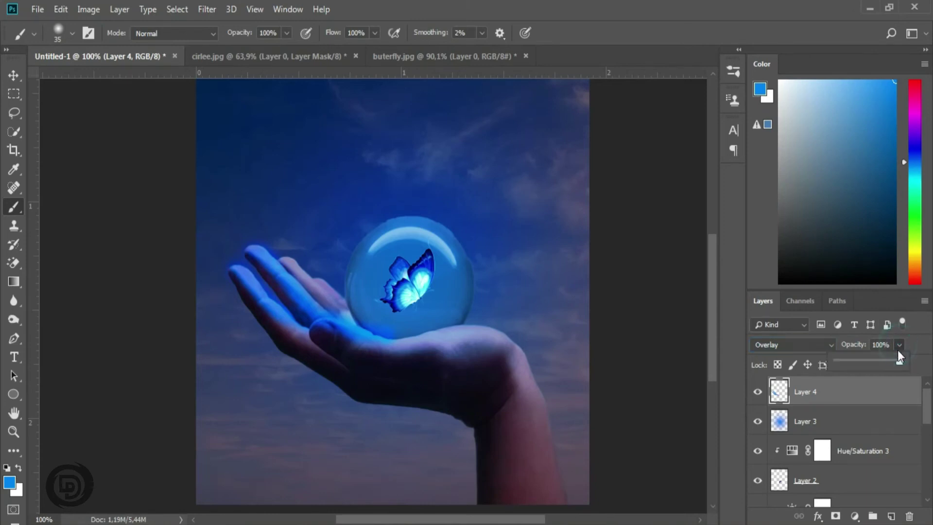
{"action": "left_click_drag", "start_coordinate": [899, 362], "coordinate": [843, 363]}
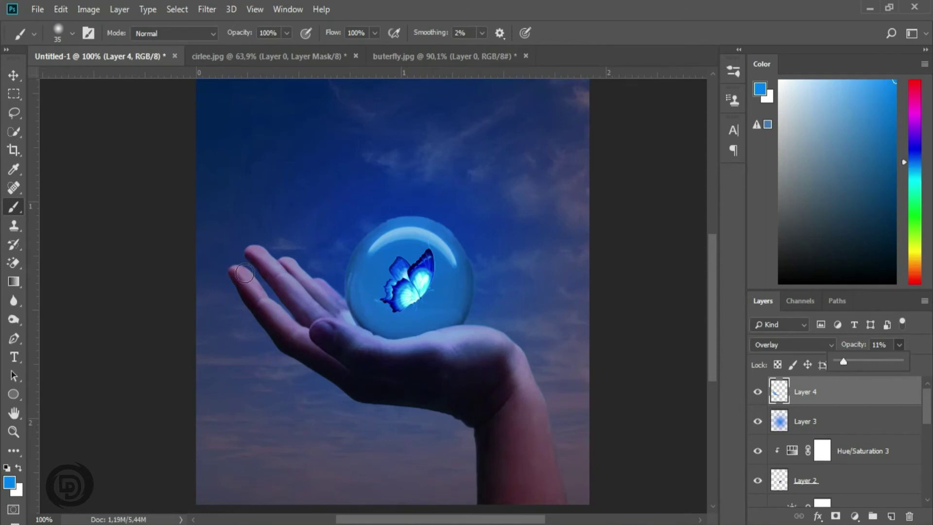
{"action": "key", "text": "ctrl+plus"}
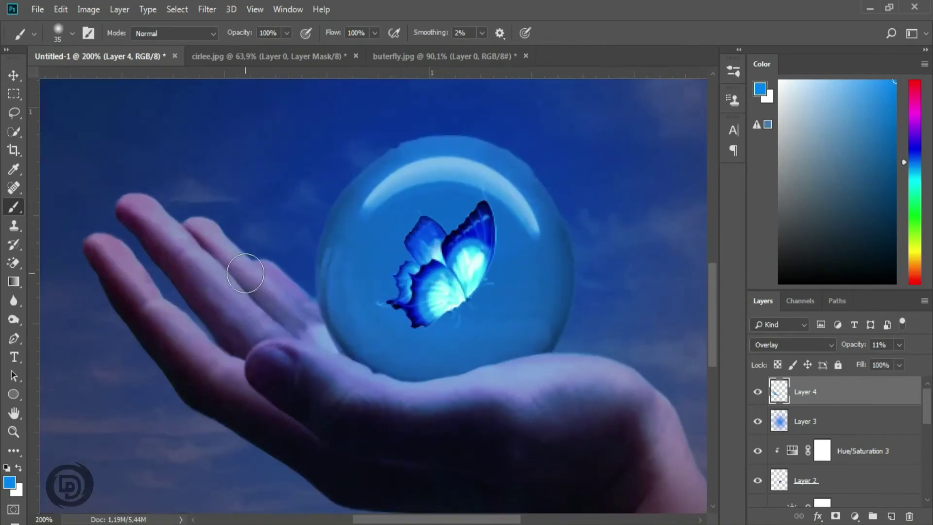
{"action": "left_click_drag", "start_coordinate": [142, 255], "coordinate": [162, 246]}
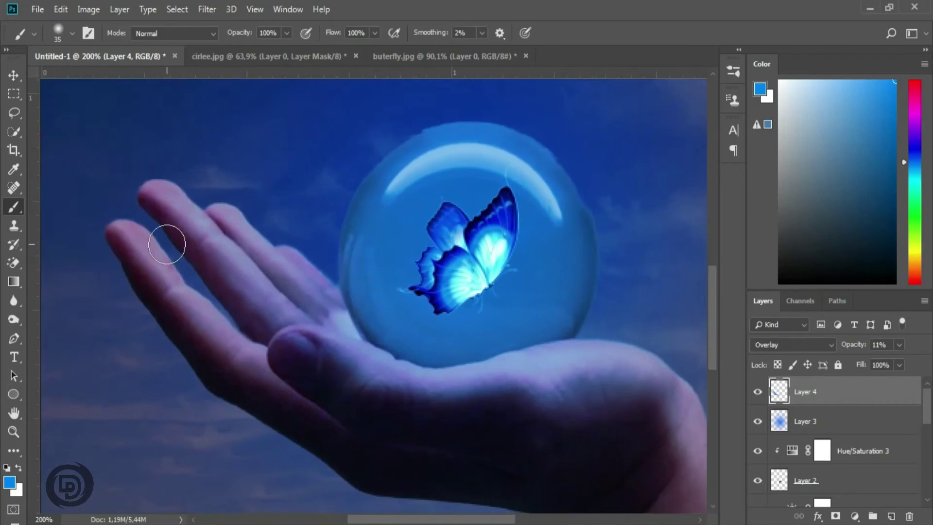
{"action": "key", "text": "ctrl+minus"}
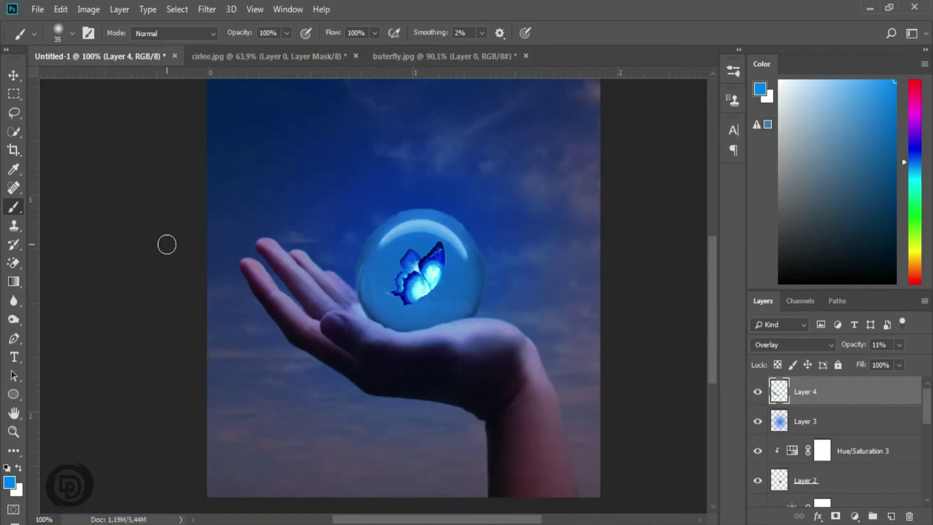
Step: Erase part of Layer 3's blue glow from the lower palm and wrist with the Eraser Tool
{"action": "left_click", "coordinate": [16, 263]}
{"action": "right_click", "coordinate": [16, 263]}
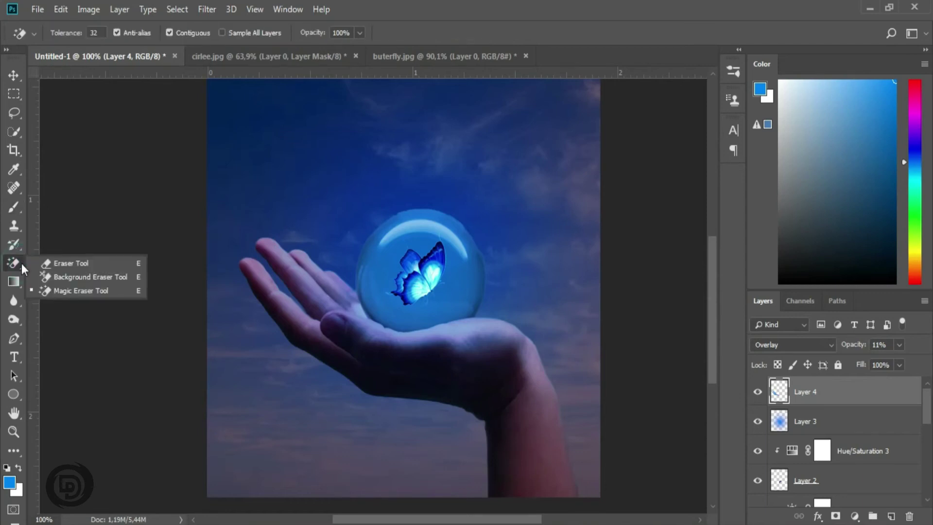
{"action": "left_click", "coordinate": [52, 262]}
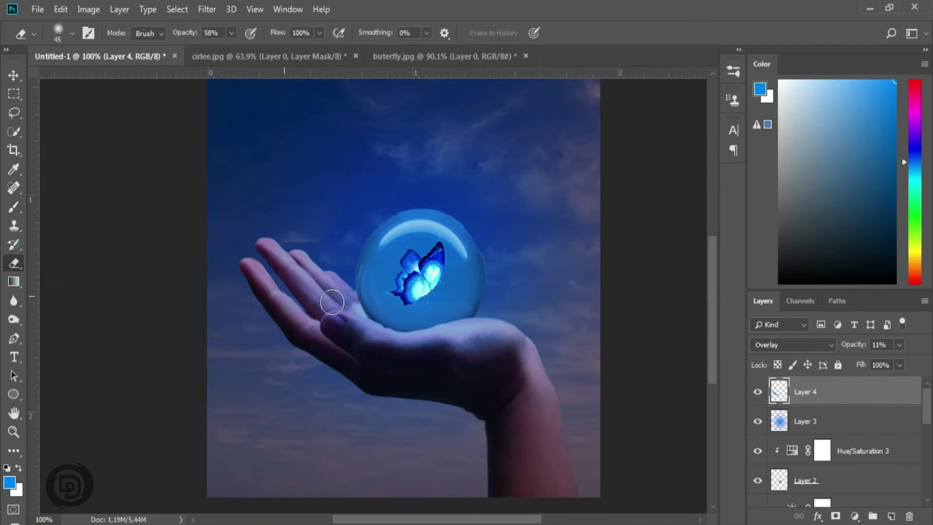
{"action": "key", "text": "bracketright"}
{"action": "key", "text": "bracketright"}
{"action": "key", "text": "bracketright"}
{"action": "left_click", "coordinate": [799, 422]}
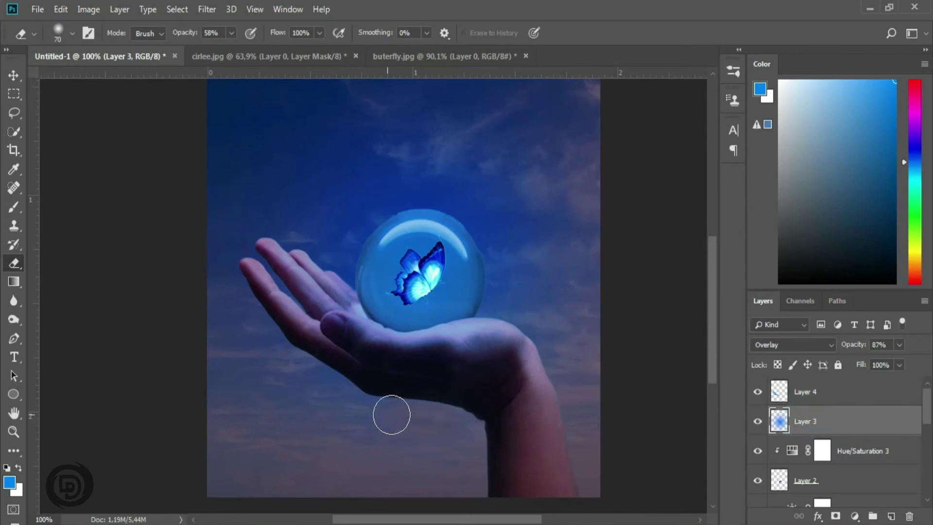
{"action": "key", "text": "bracketright"}
{"action": "key", "text": "bracketright"}
{"action": "key", "text": "bracketright"}
{"action": "key", "text": "bracketright"}
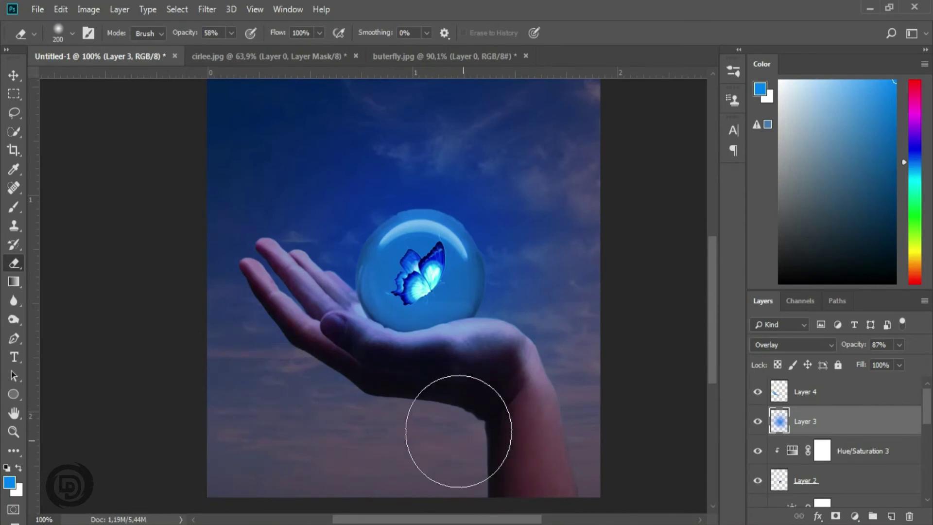
{"action": "left_click_drag", "start_coordinate": [285, 400], "coordinate": [407, 389]}
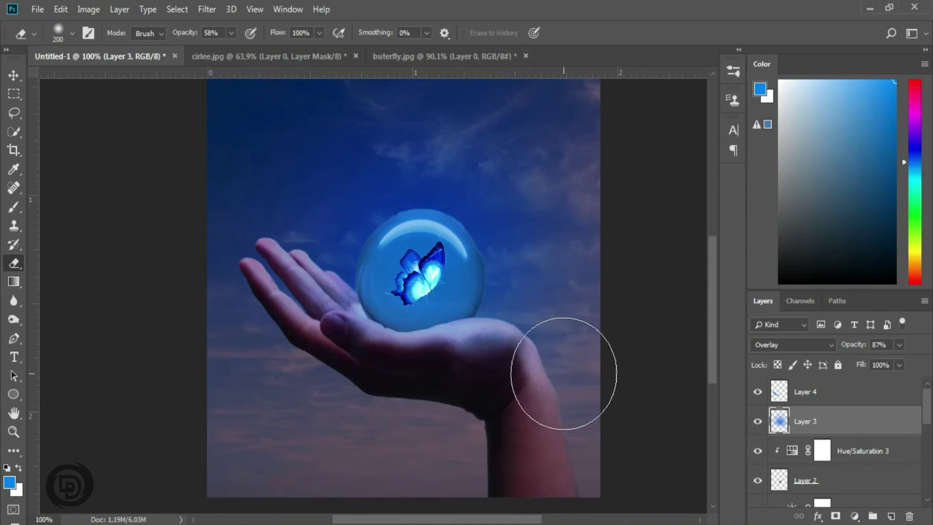
{"action": "scroll", "coordinate": [563, 376], "scroll_direction": "down", "scroll_amount": 2}
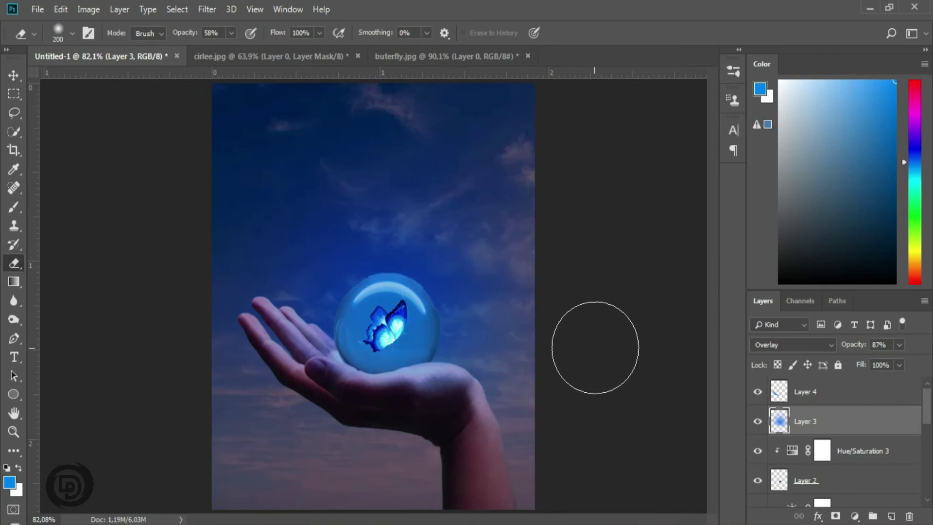
Step: Merge Layer 4 through Background into one layer and convert it to editable Layer 0
{"action": "left_click", "coordinate": [818, 392]}
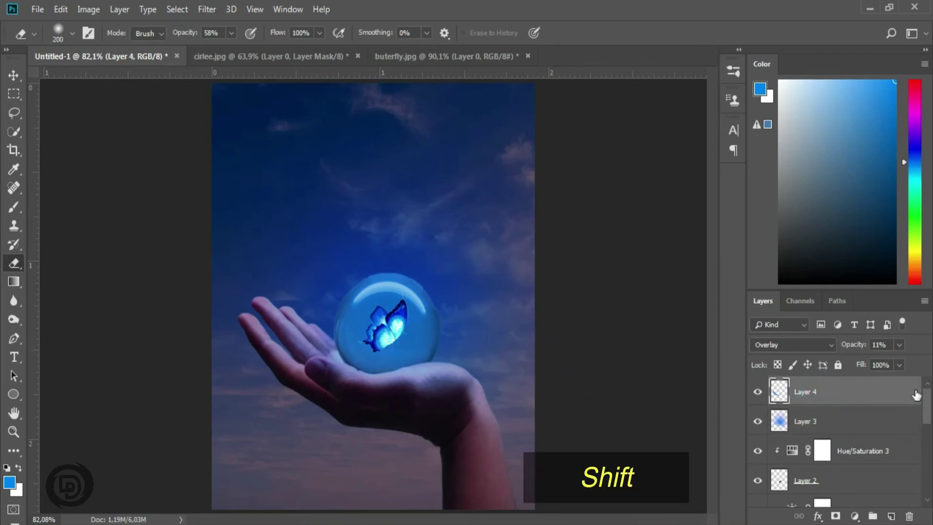
{"action": "left_click_drag", "start_coordinate": [926, 396], "coordinate": [927, 486]}
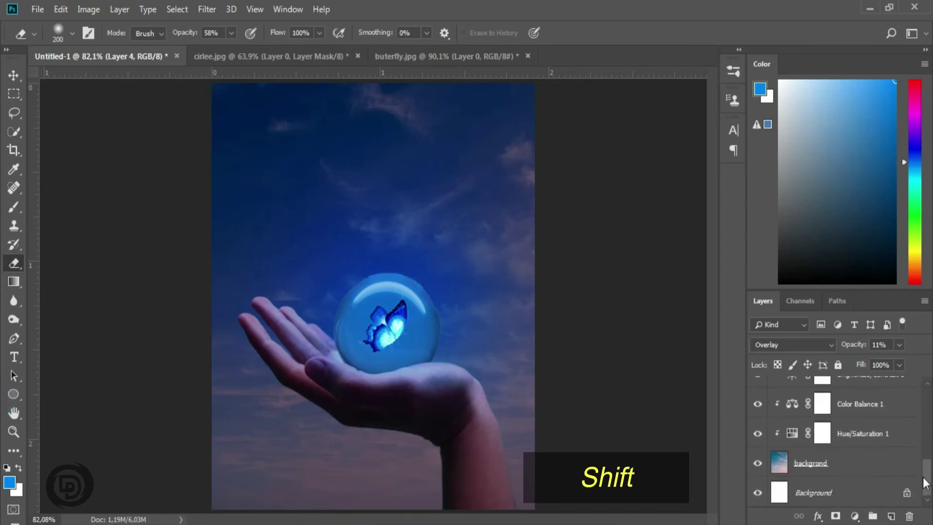
{"action": "left_click", "coordinate": [818, 496], "text": "shift"}
{"action": "key", "text": "ctrl+e"}
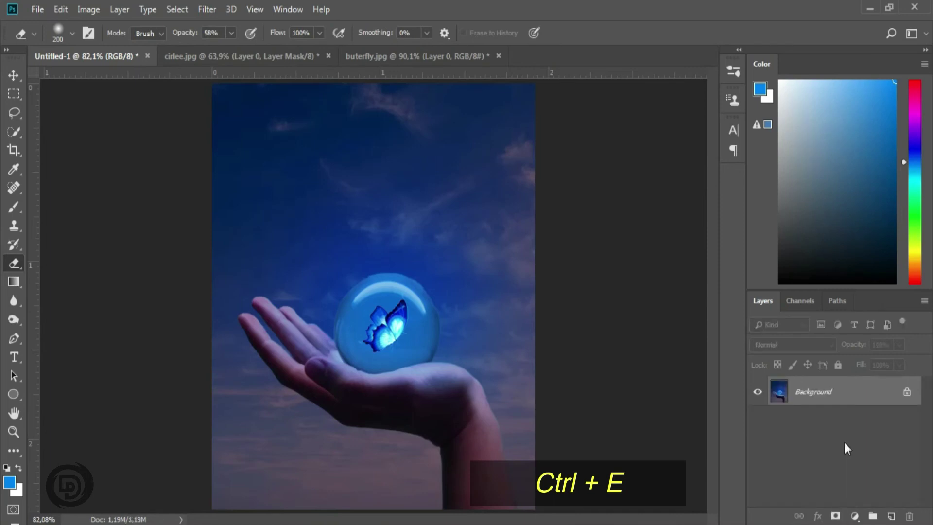
{"action": "double_click", "coordinate": [828, 396]}
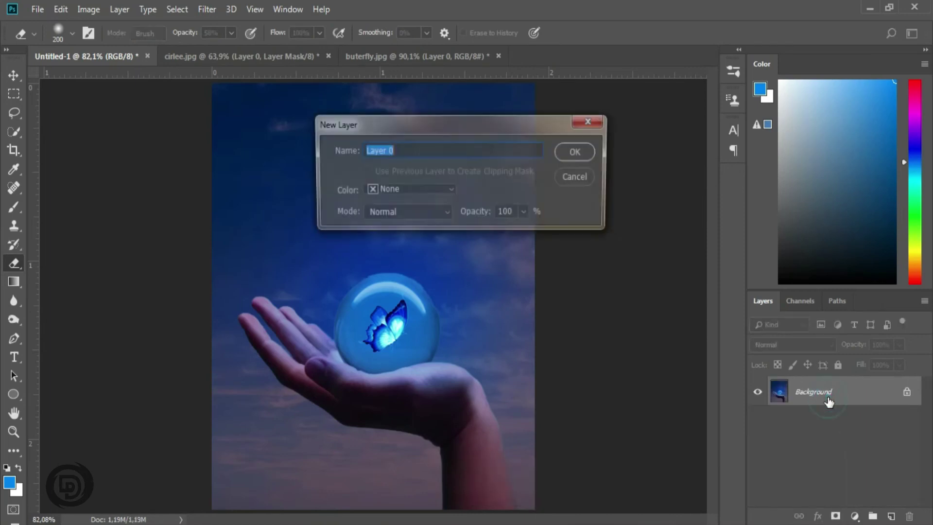
{"action": "key", "text": "Return"}
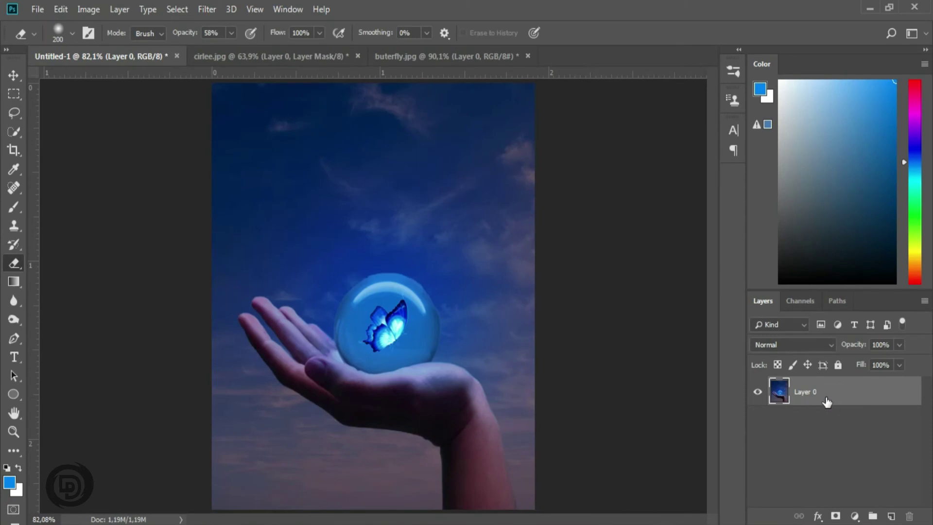
Step: Give Layer 0 a radial transparent-to-black Gradient Overlay at 22% opacity and 150% scale
{"action": "left_click", "coordinate": [819, 516]}
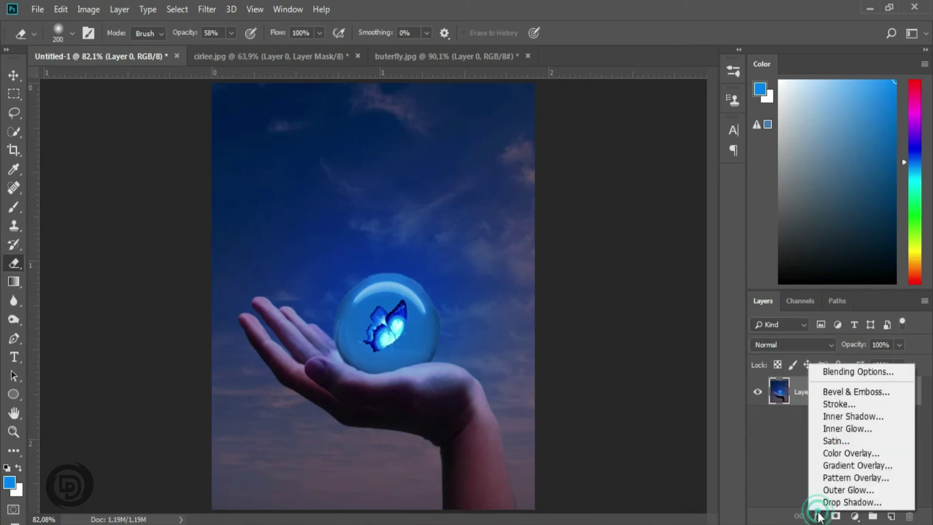
{"action": "left_click", "coordinate": [826, 470]}
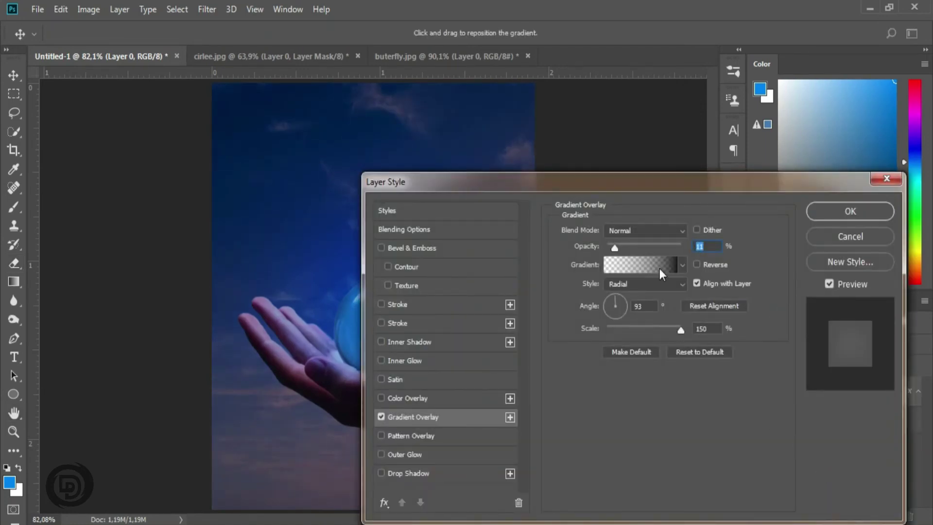
{"action": "left_click_drag", "start_coordinate": [597, 185], "coordinate": [748, 121]}
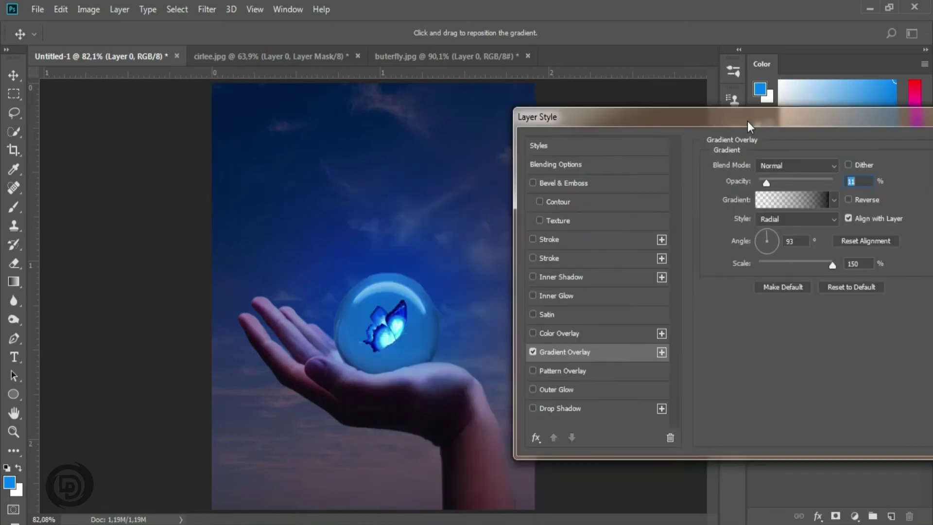
{"action": "left_click", "coordinate": [832, 200]}
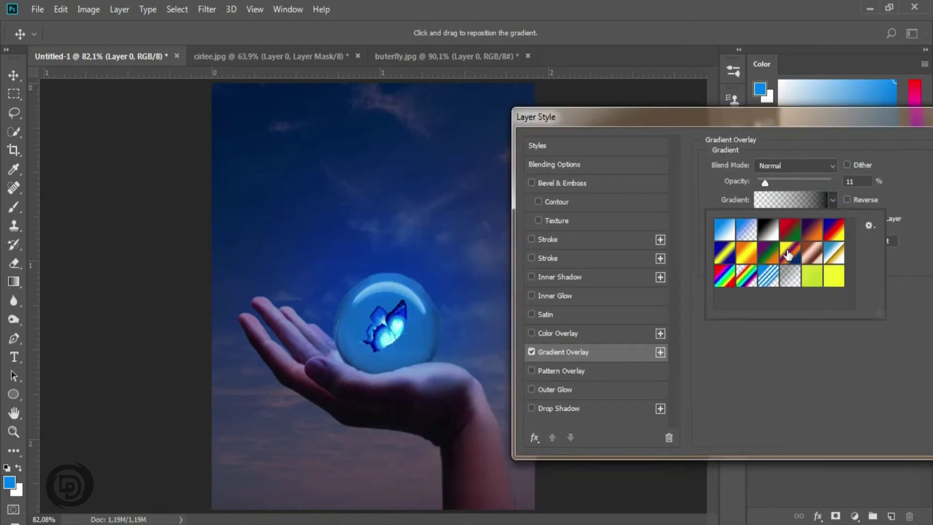
{"action": "left_click", "coordinate": [833, 201]}
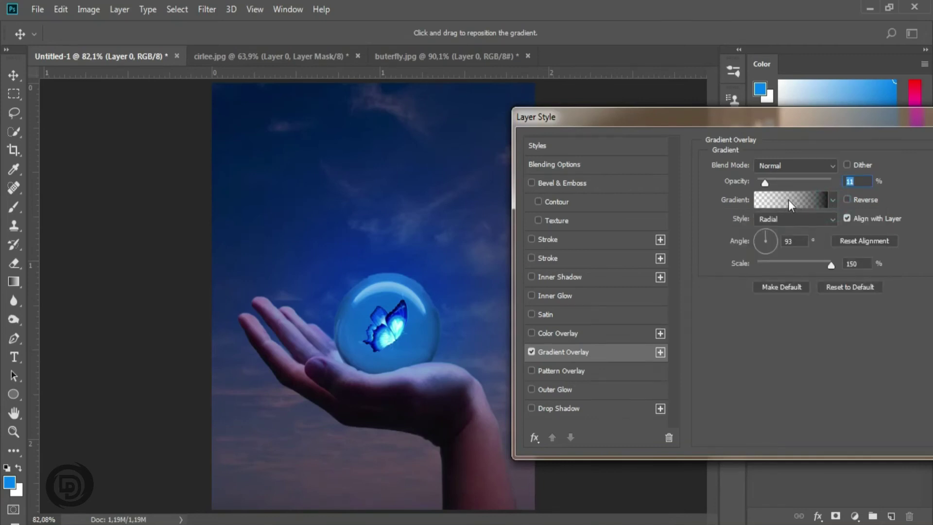
{"action": "left_click_drag", "start_coordinate": [768, 181], "coordinate": [794, 182]}
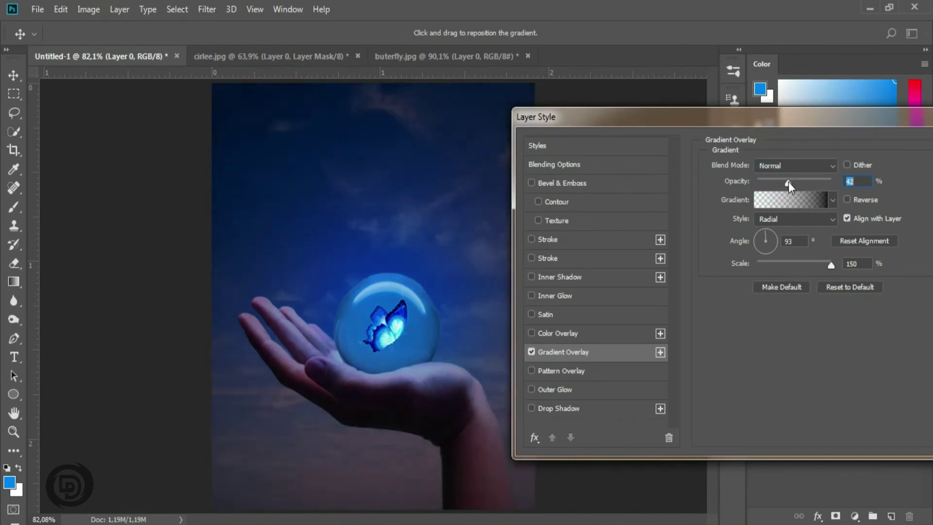
{"action": "left_click_drag", "start_coordinate": [788, 182], "coordinate": [785, 182]}
{"action": "left_click_drag", "start_coordinate": [741, 124], "coordinate": [731, 145]}
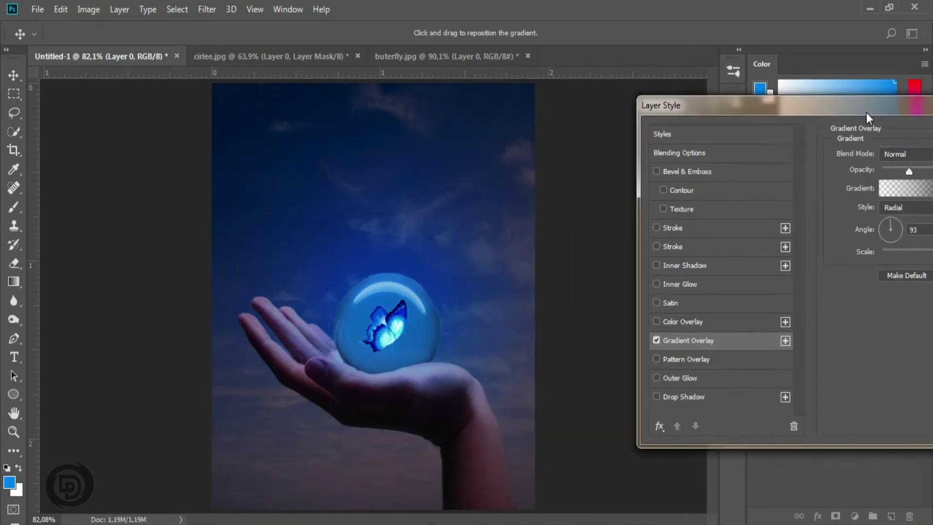
{"action": "left_click_drag", "start_coordinate": [773, 204], "coordinate": [763, 206]}
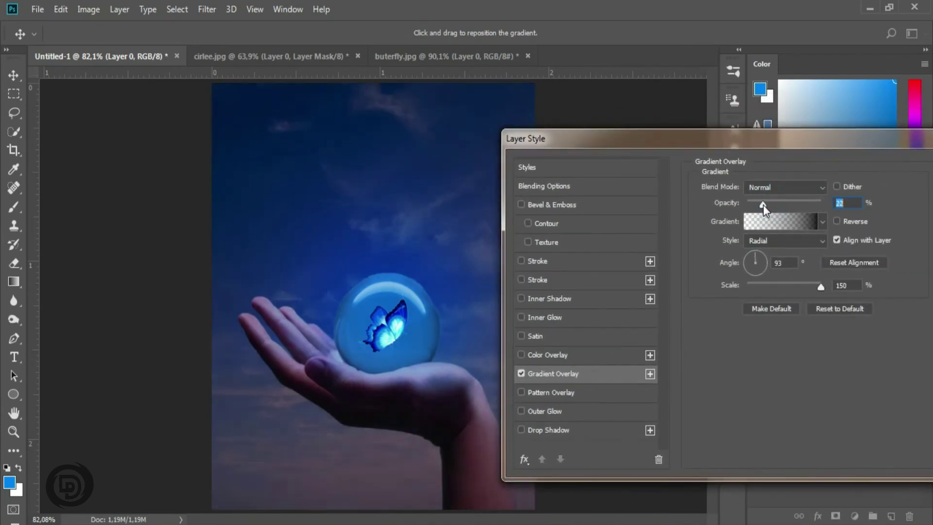
{"action": "left_click_drag", "start_coordinate": [798, 146], "coordinate": [717, 137]}
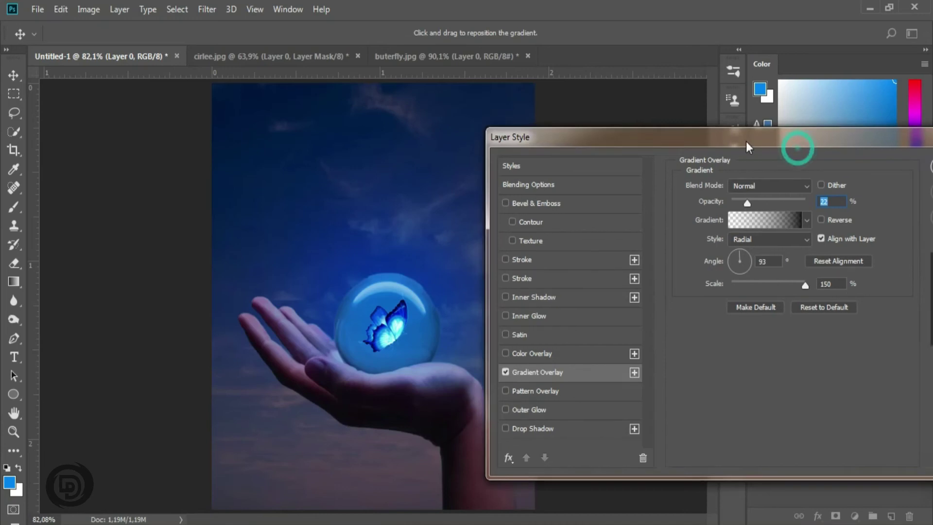
{"action": "left_click", "coordinate": [885, 157]}
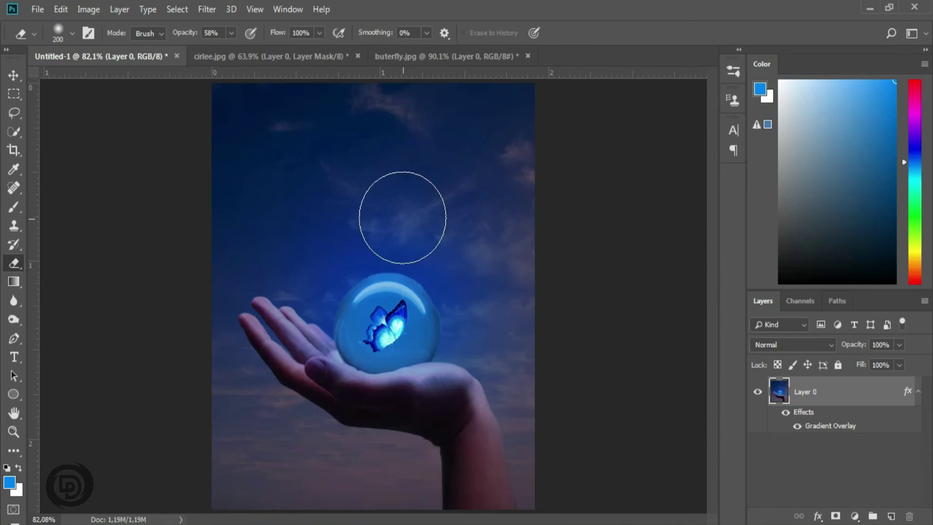
Step: Apply a Color Lookup using the 3Strip.look 3DLUT to Layer 0, comparing before and after
{"action": "left_click", "coordinate": [89, 10]}
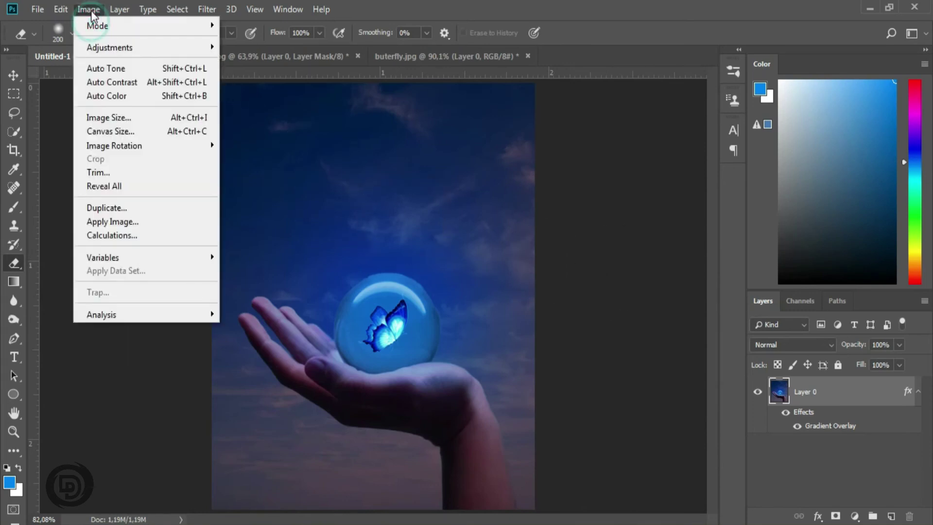
{"action": "mouse_move", "coordinate": [109, 48]}
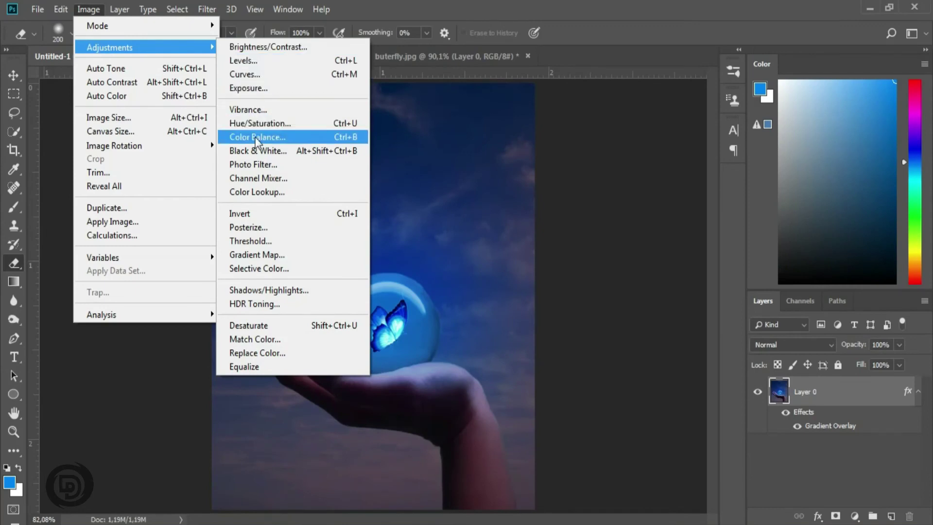
{"action": "left_click", "coordinate": [303, 196]}
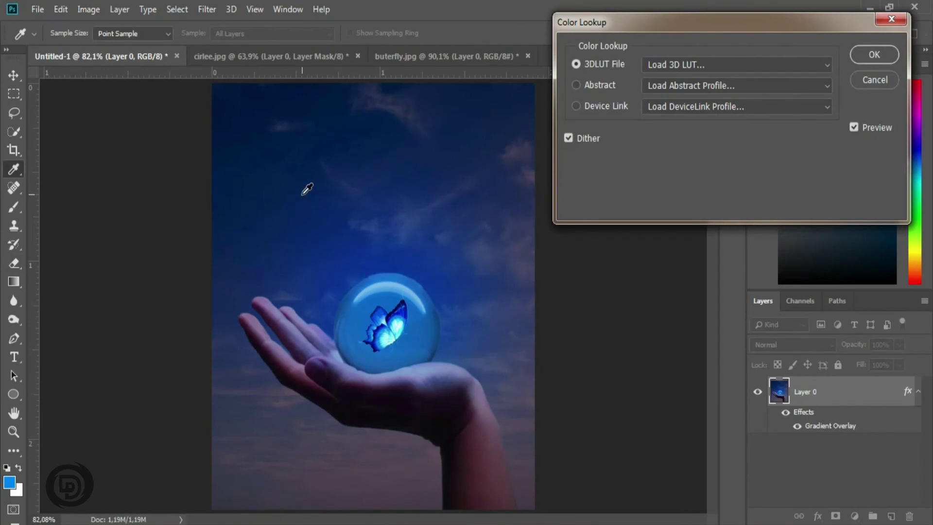
{"action": "left_click", "coordinate": [673, 71]}
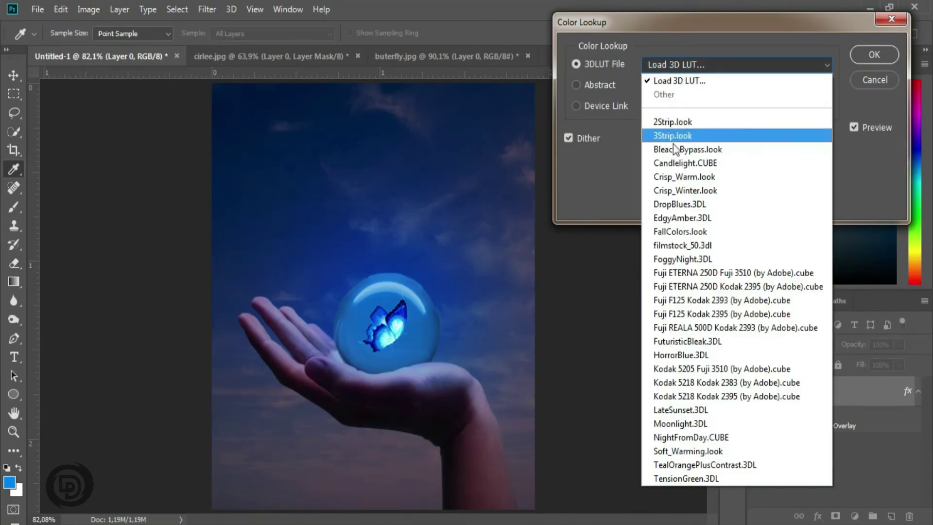
{"action": "left_click", "coordinate": [704, 136]}
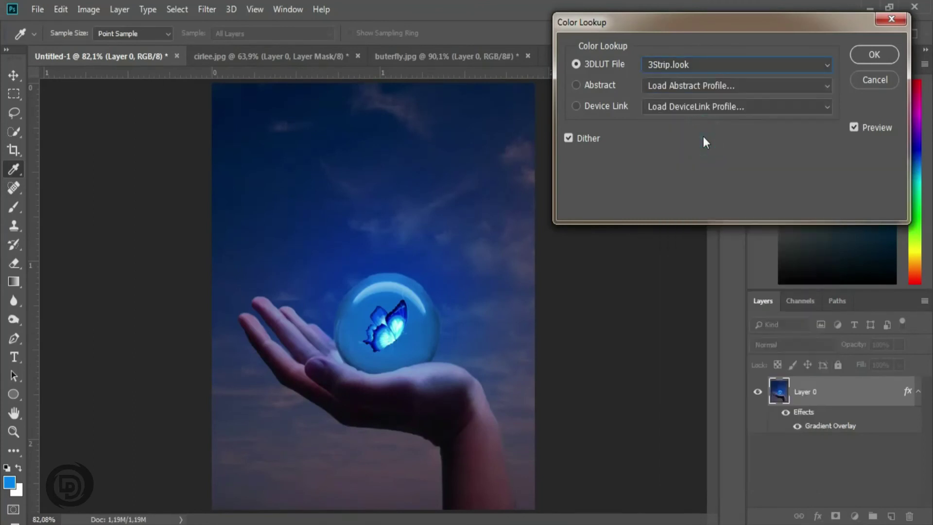
{"action": "left_click", "coordinate": [854, 127]}
{"action": "left_click", "coordinate": [854, 127]}
{"action": "left_click", "coordinate": [854, 128]}
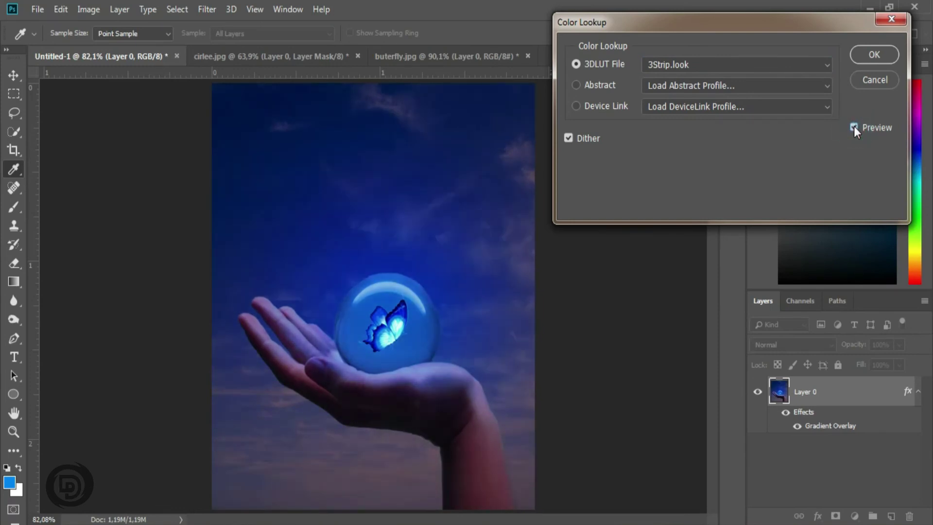
{"action": "key", "text": "e"}
{"action": "left_click", "coordinate": [873, 54]}
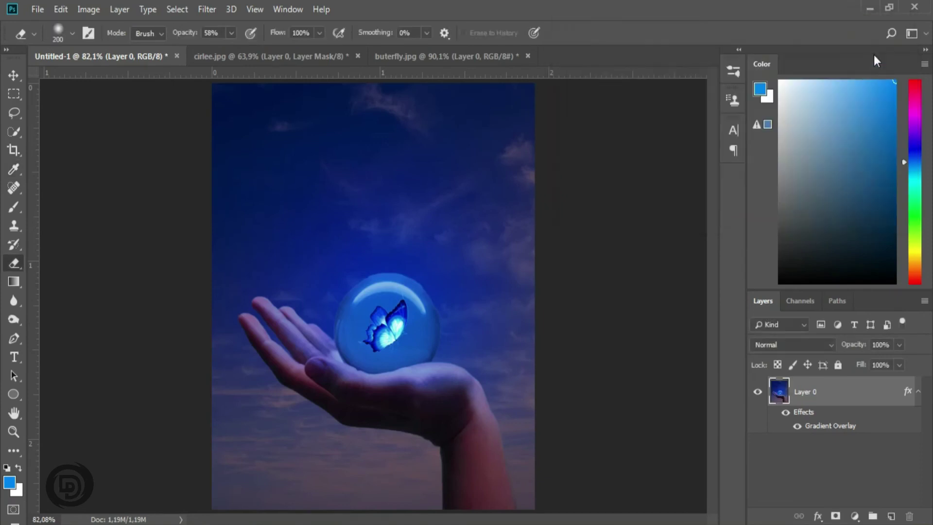
Step: Create a new empty Layer 1 above Layer 0 and browse the Brush presets
{"action": "left_click", "coordinate": [889, 515]}
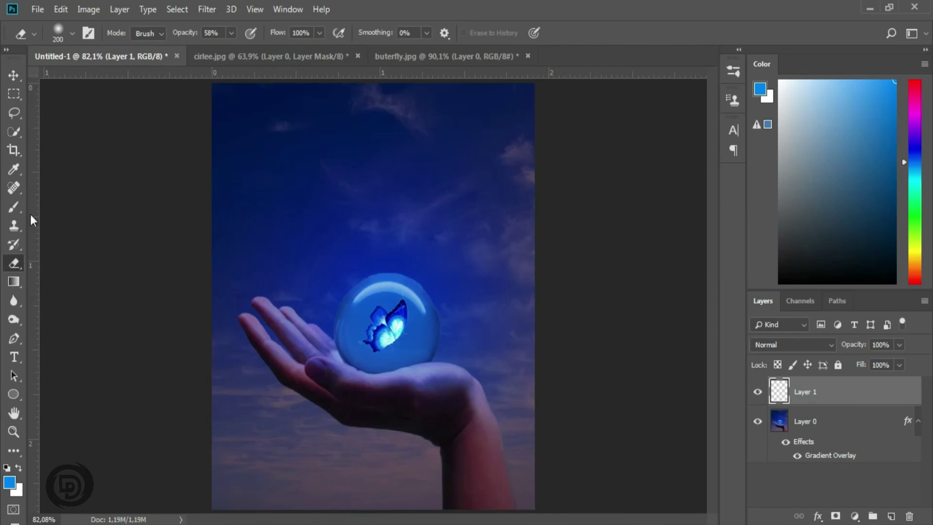
{"action": "left_click", "coordinate": [10, 203]}
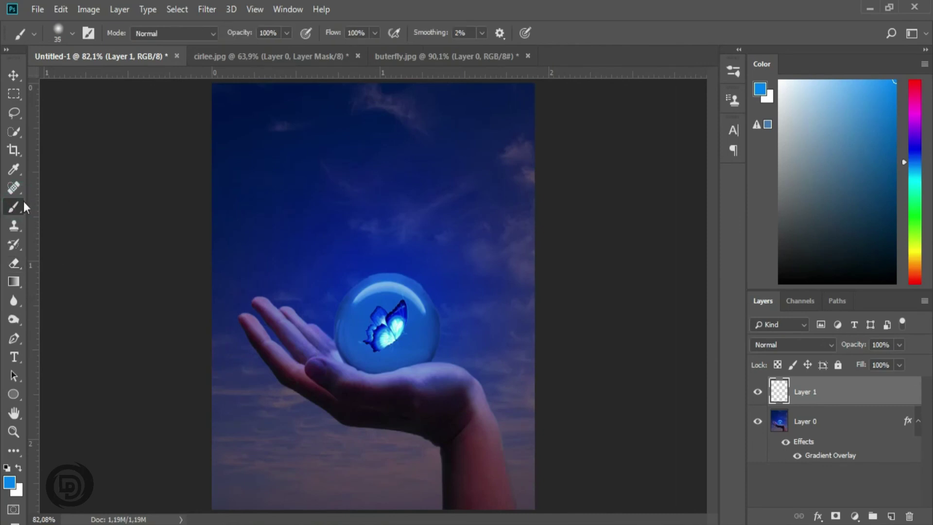
{"action": "left_click", "coordinate": [72, 34]}
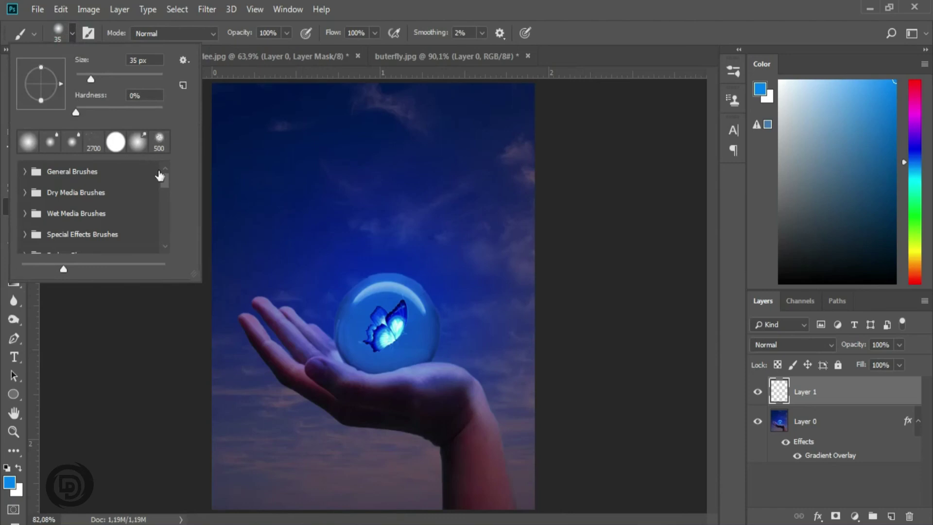
{"action": "left_click_drag", "start_coordinate": [165, 177], "coordinate": [165, 206]}
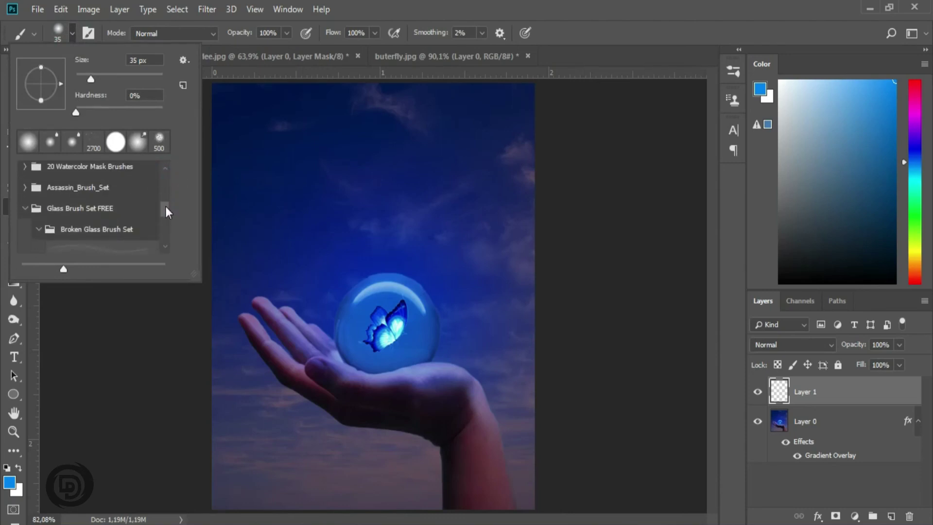
{"action": "left_click", "coordinate": [25, 208]}
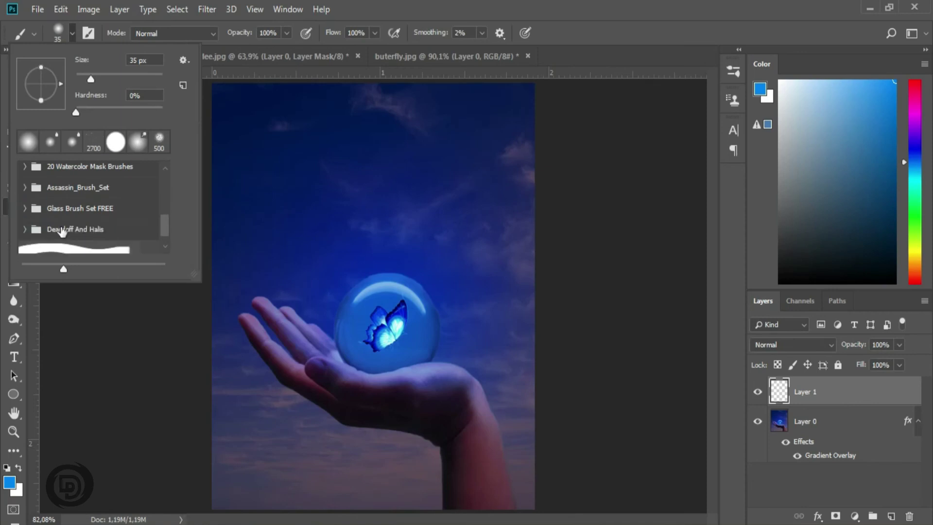
{"action": "left_click", "coordinate": [82, 249]}
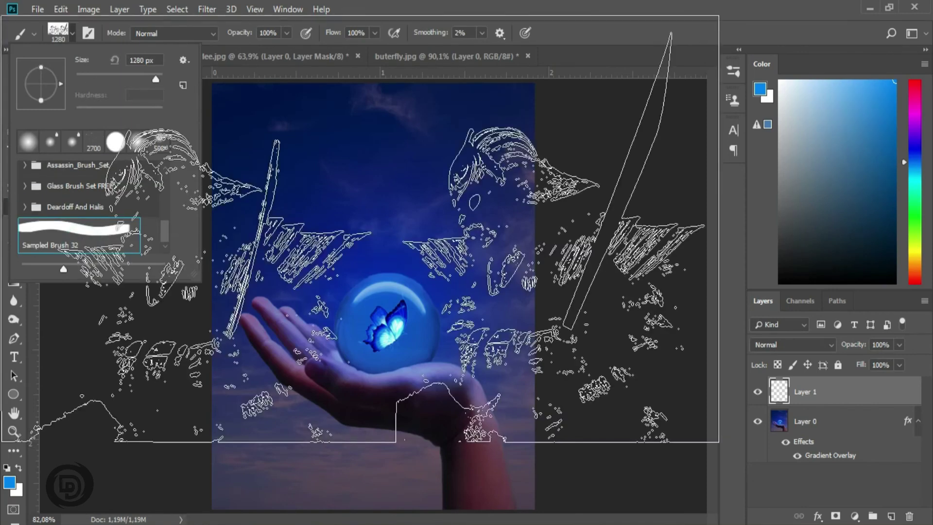
Step: Load the Glass Dust 1 brush from the Glass Brush Set at about 243 px
{"action": "left_click_drag", "start_coordinate": [162, 226], "coordinate": [162, 218]}
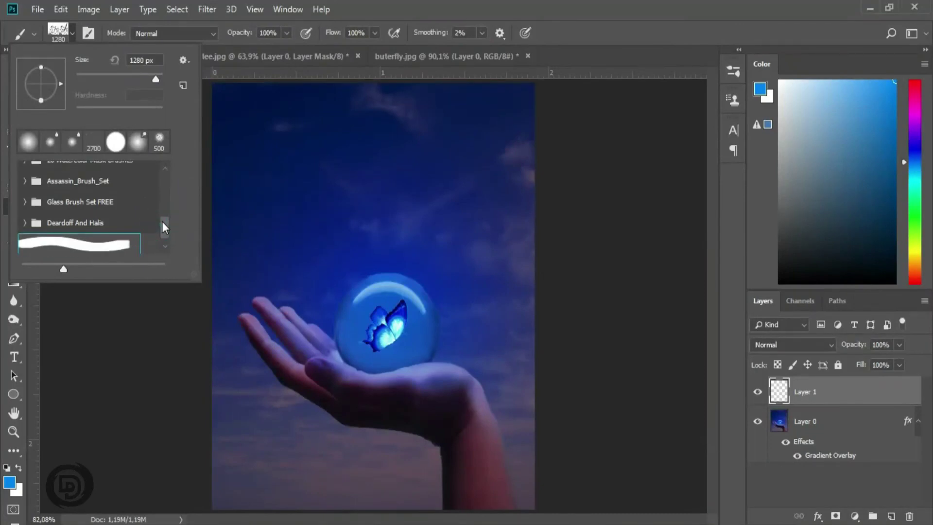
{"action": "left_click", "coordinate": [24, 217]}
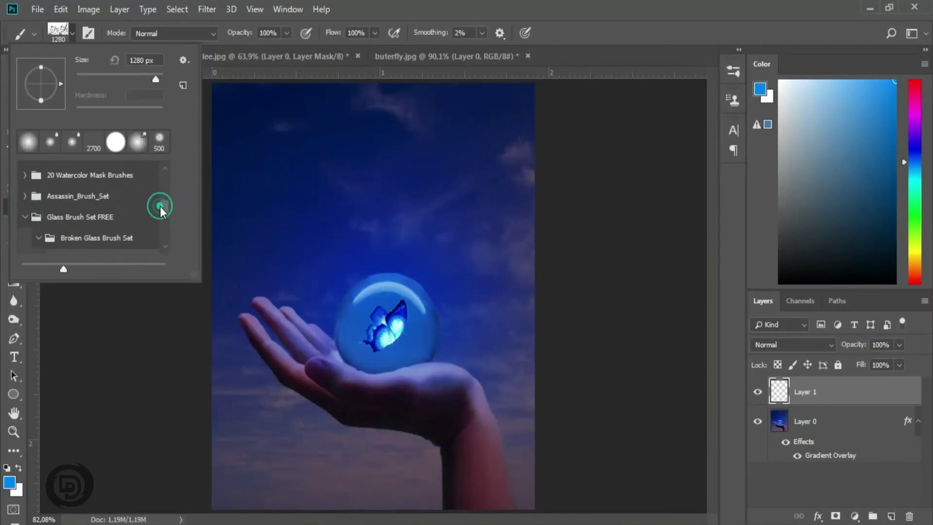
{"action": "left_click_drag", "start_coordinate": [161, 207], "coordinate": [160, 213]}
{"action": "left_click", "coordinate": [73, 221]}
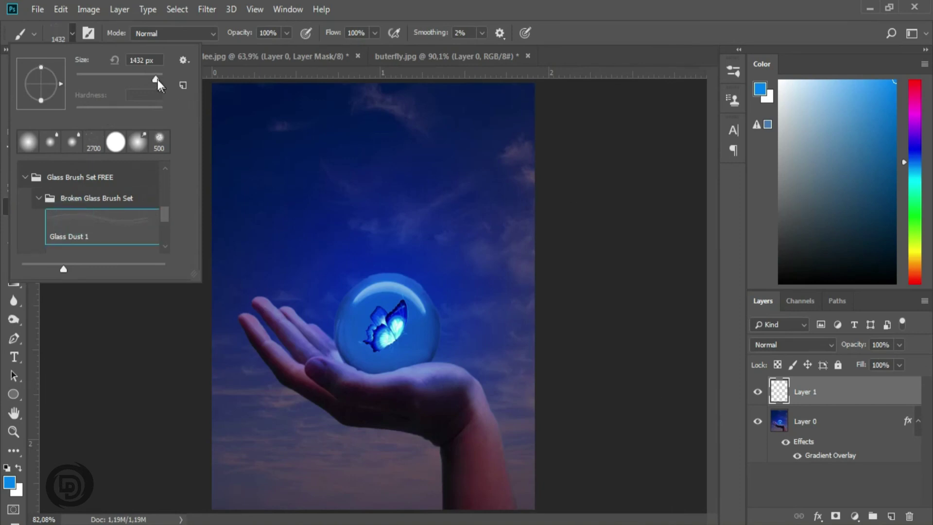
{"action": "left_click_drag", "start_coordinate": [157, 79], "coordinate": [142, 78]}
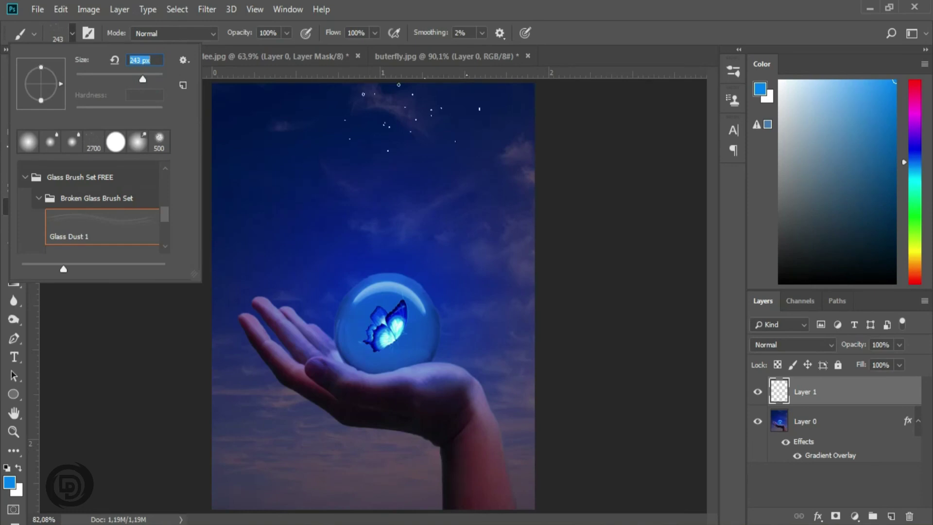
{"action": "left_click", "coordinate": [585, 57]}
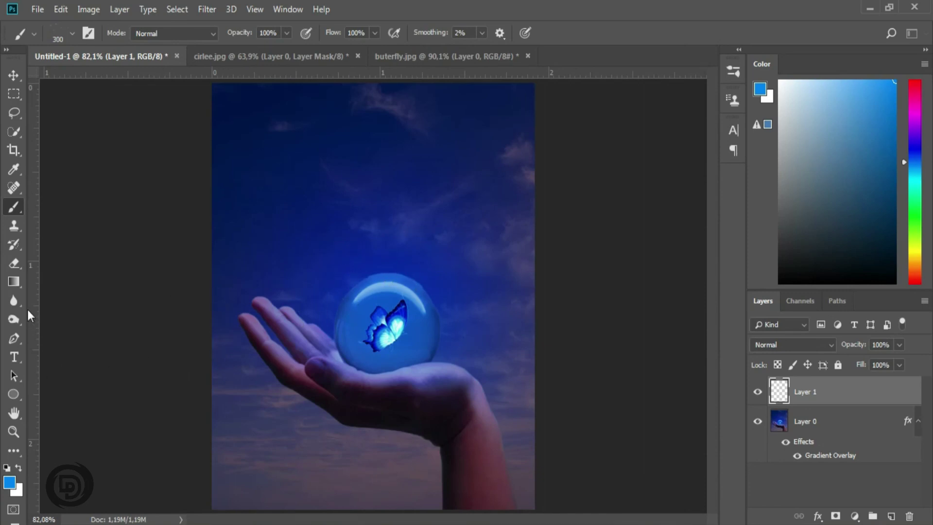
Step: Set the foreground colour to the light cyan #28c0ff
{"action": "left_click", "coordinate": [10, 484]}
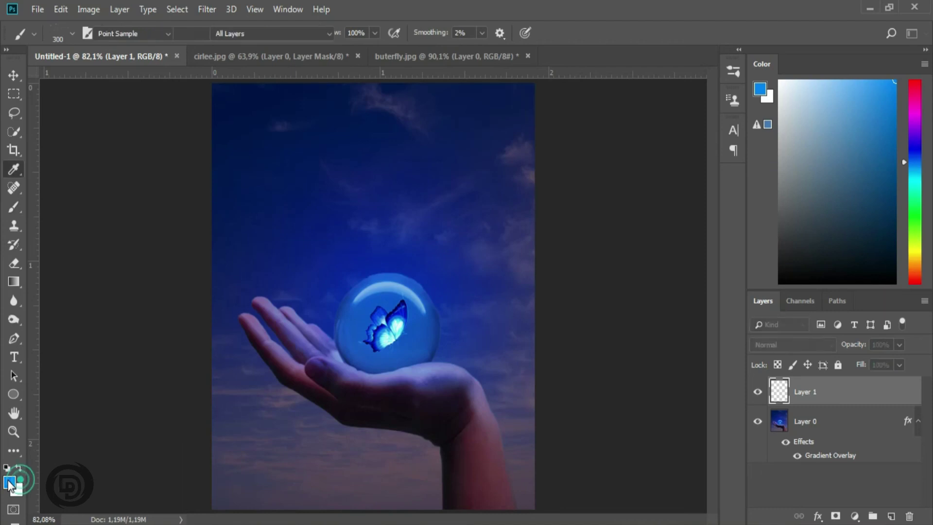
{"action": "left_click_drag", "start_coordinate": [756, 258], "coordinate": [758, 268]}
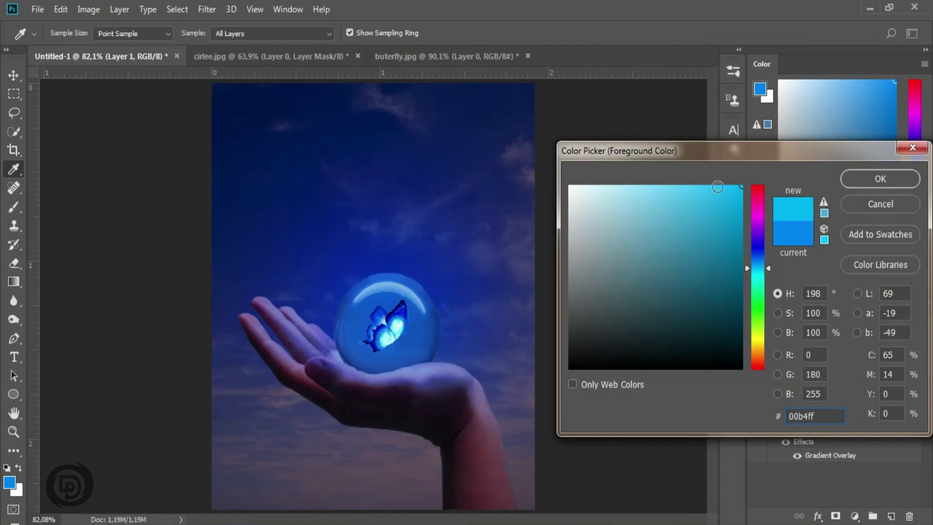
{"action": "left_click", "coordinate": [717, 186]}
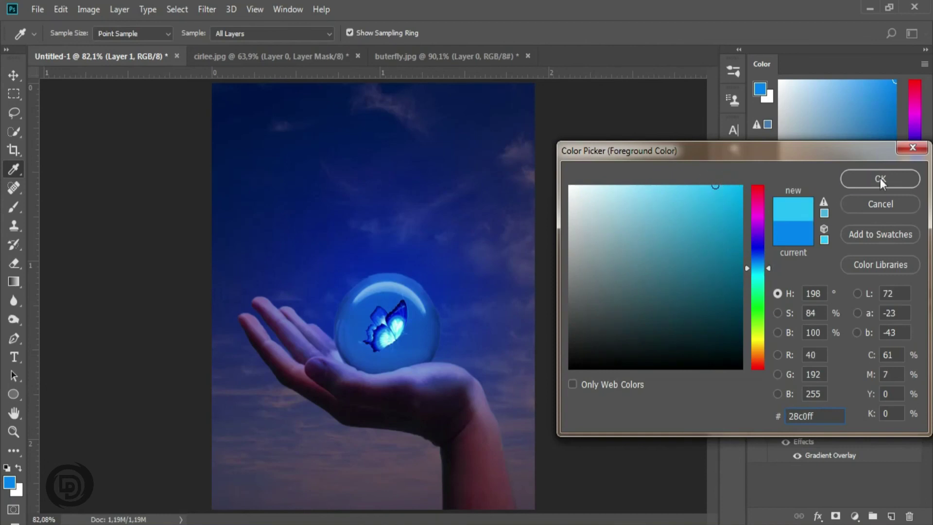
{"action": "left_click", "coordinate": [880, 179]}
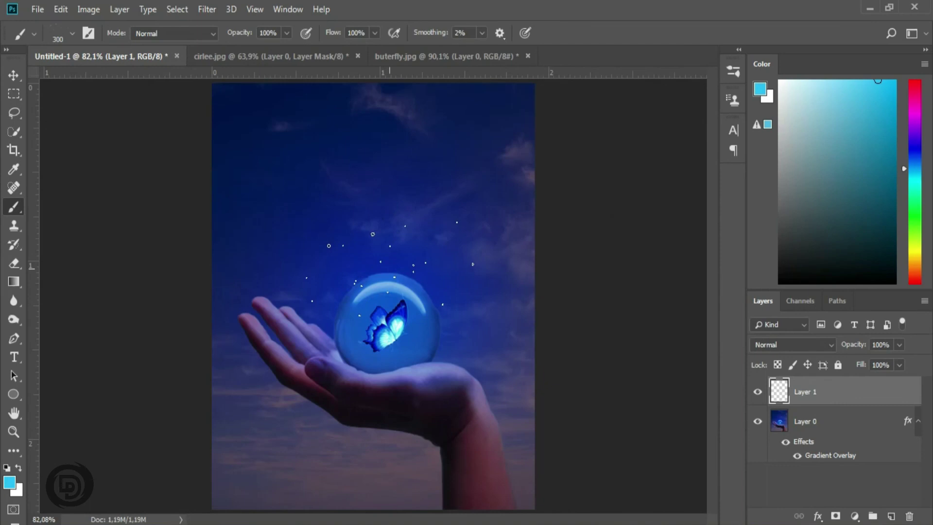
Step: Stamp Glass Dust glitter sparkles around the glass ball and in the sky on Layer 1
{"action": "left_click", "coordinate": [354, 299]}
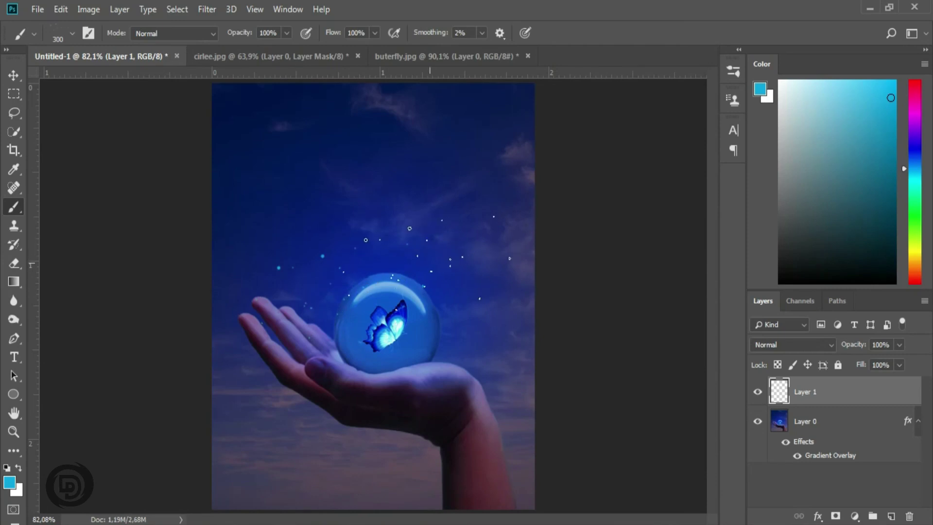
{"action": "left_click", "coordinate": [432, 264]}
{"action": "left_click", "coordinate": [440, 306]}
{"action": "left_click", "coordinate": [386, 235]}
Step: Switch the brush to a soft round 300 px tip
{"action": "left_click", "coordinate": [71, 37]}
{"action": "left_click", "coordinate": [51, 144]}
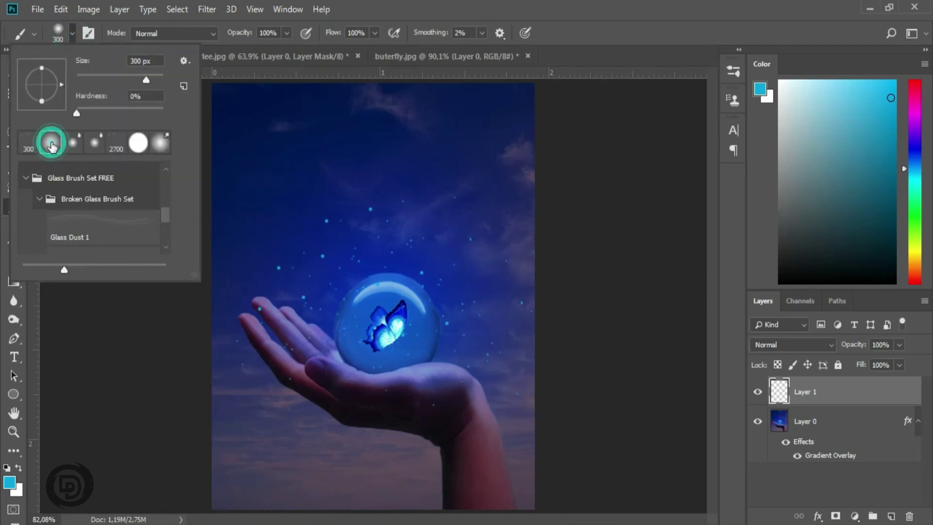
{"action": "left_click", "coordinate": [589, 52]}
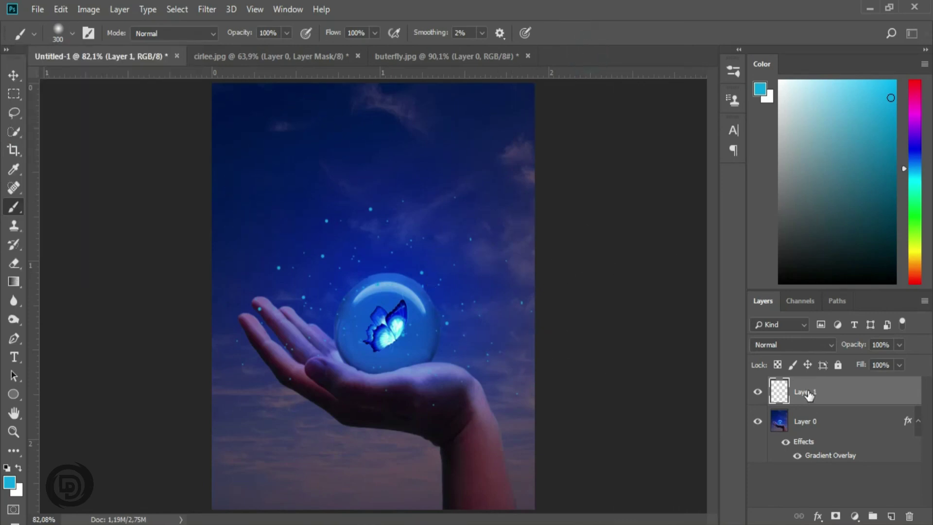
Step: Add a layer mask to Layer 1 and set a smaller, roughly half-opacity masking brush
{"action": "left_click", "coordinate": [836, 516]}
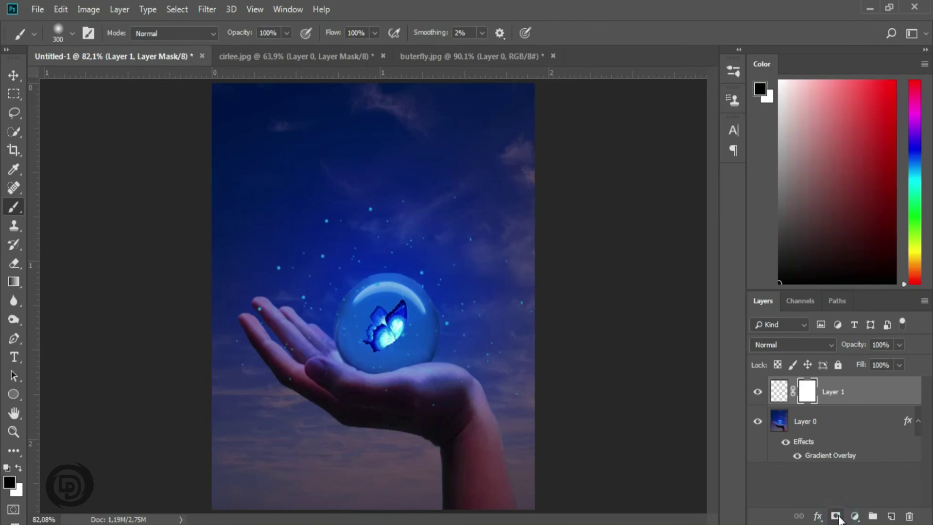
{"action": "key", "text": "bracketleft"}
{"action": "key", "text": "bracketleft"}
{"action": "key", "text": "bracketleft"}
{"action": "key", "text": "bracketleft"}
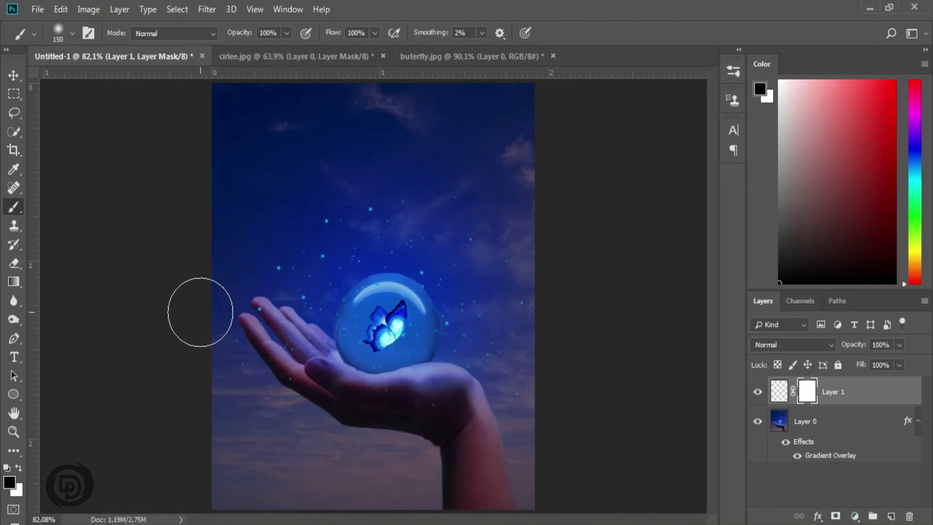
{"action": "left_click", "coordinate": [287, 33]}
{"action": "left_click_drag", "start_coordinate": [287, 50], "coordinate": [261, 50]}
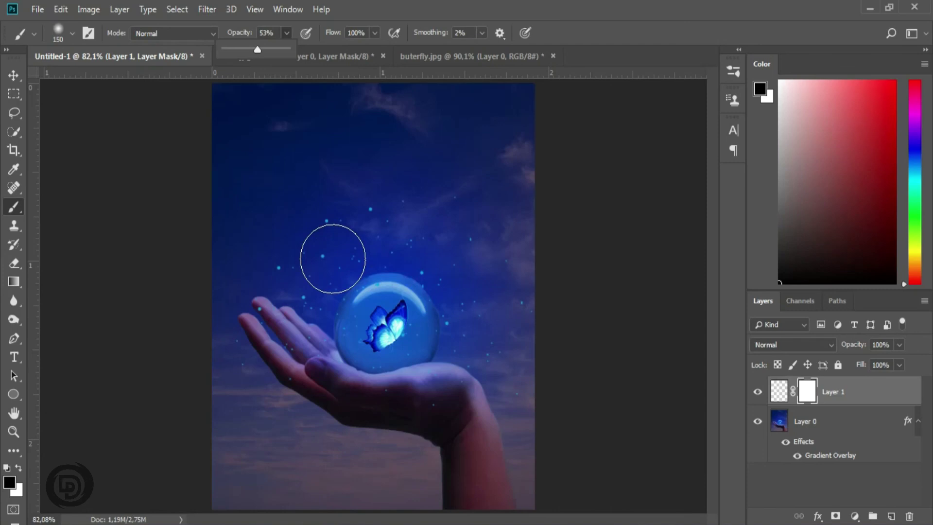
{"action": "key", "text": "bracketleft"}
{"action": "key", "text": "bracketleft"}
{"action": "key", "text": "bracketleft"}
{"action": "key", "text": "bracketleft"}
{"action": "key", "text": "bracketleft"}
{"action": "key", "text": "bracketleft"}
Step: Mask out the stray sparkle dots over the fingertips, hand and palm
{"action": "left_click", "coordinate": [323, 256]}
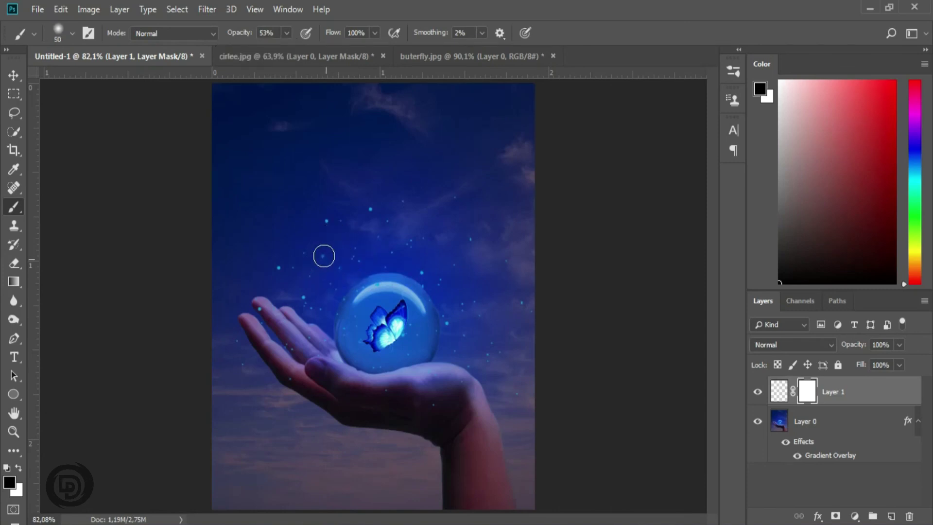
{"action": "left_click", "coordinate": [324, 255]}
{"action": "left_click", "coordinate": [325, 220]}
{"action": "left_click", "coordinate": [372, 208]}
{"action": "left_click", "coordinate": [278, 267]}
{"action": "left_click", "coordinate": [303, 294]}
{"action": "left_click", "coordinate": [256, 305]}
{"action": "left_click", "coordinate": [279, 380]}
{"action": "left_click", "coordinate": [241, 352]}
{"action": "left_click", "coordinate": [437, 407]}
Step: Undo a trial 90 px mask stroke near the butterfly, then set Layer 1 opacity to 85%
{"action": "key", "text": "bracketleft"}
{"action": "key", "text": "bracketleft"}
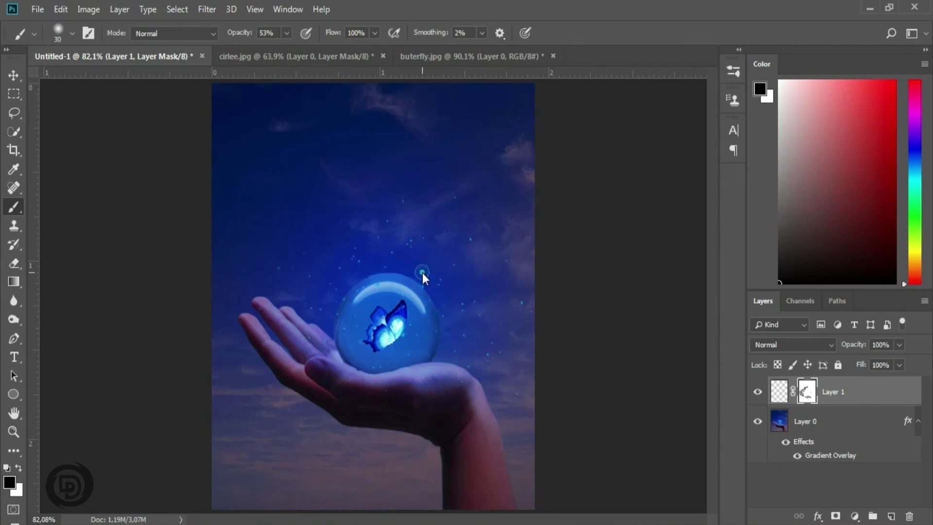
{"action": "key", "text": "bracketright"}
{"action": "key", "text": "bracketright"}
{"action": "key", "text": "bracketright"}
{"action": "left_click_drag", "start_coordinate": [393, 338], "coordinate": [385, 303]}
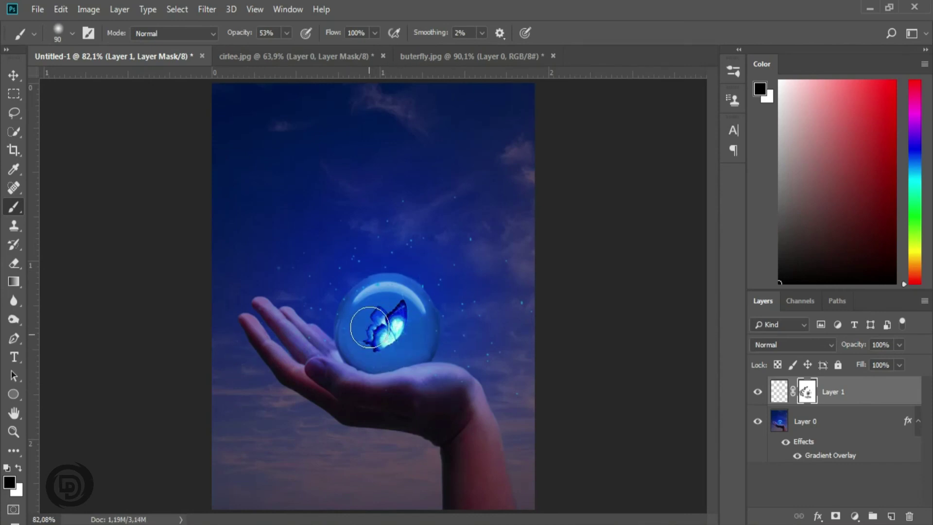
{"action": "key", "text": "ctrl+z"}
{"action": "left_click", "coordinate": [900, 345]}
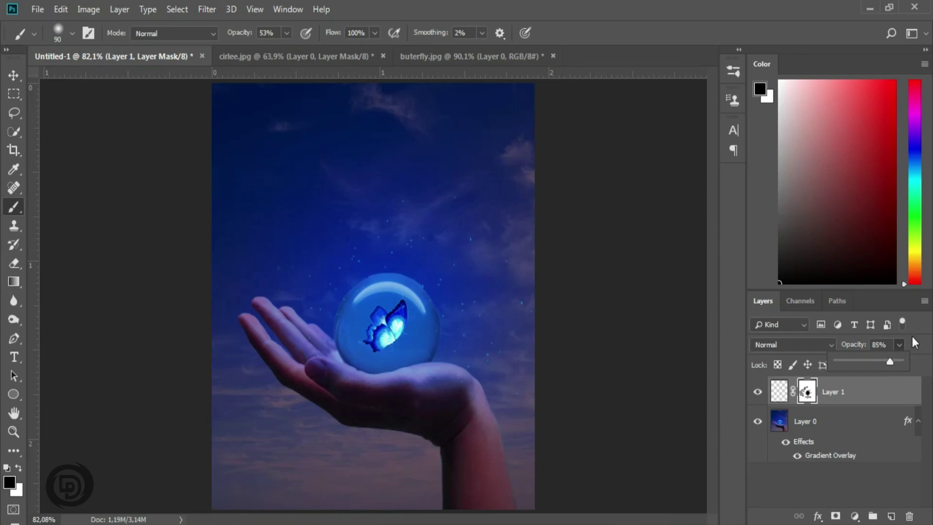
{"action": "left_click", "coordinate": [902, 344]}
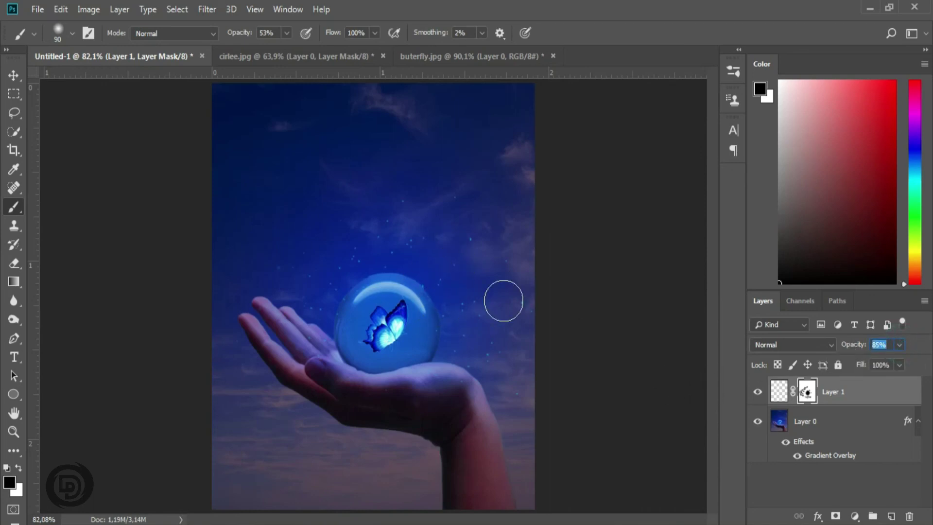
Step: Merge Layer 0 with the sparkles and add Brightness/Contrast with Brightness 20, Contrast 37
{"action": "left_click", "coordinate": [828, 423]}
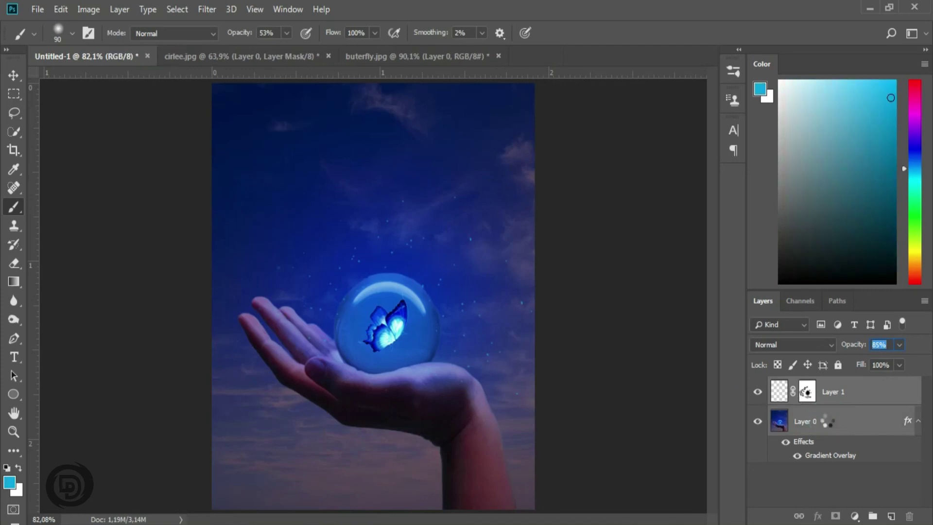
{"action": "key", "text": "ctrl+e"}
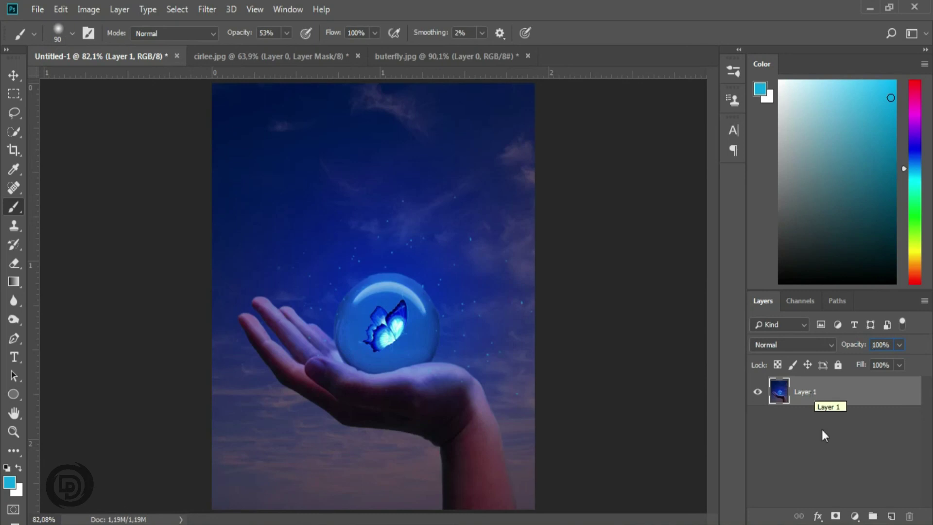
{"action": "left_click", "coordinate": [855, 516]}
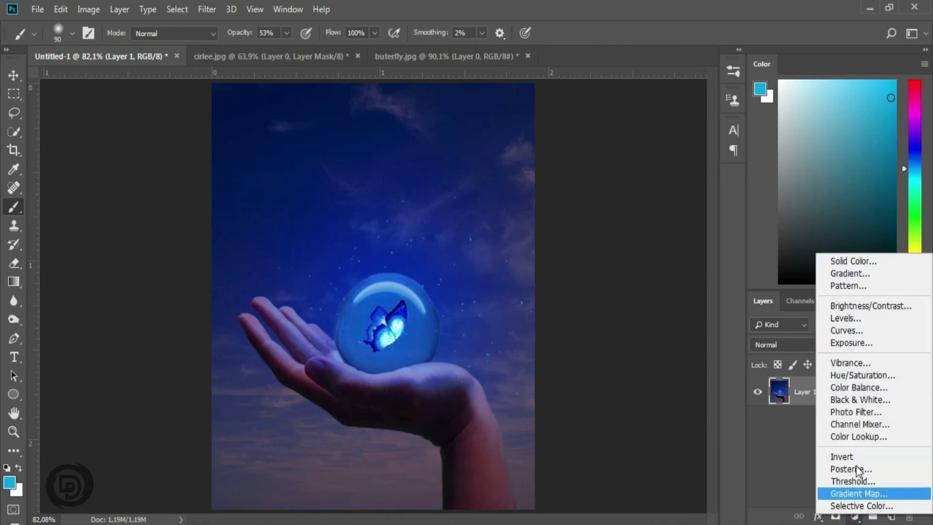
{"action": "left_click", "coordinate": [854, 306]}
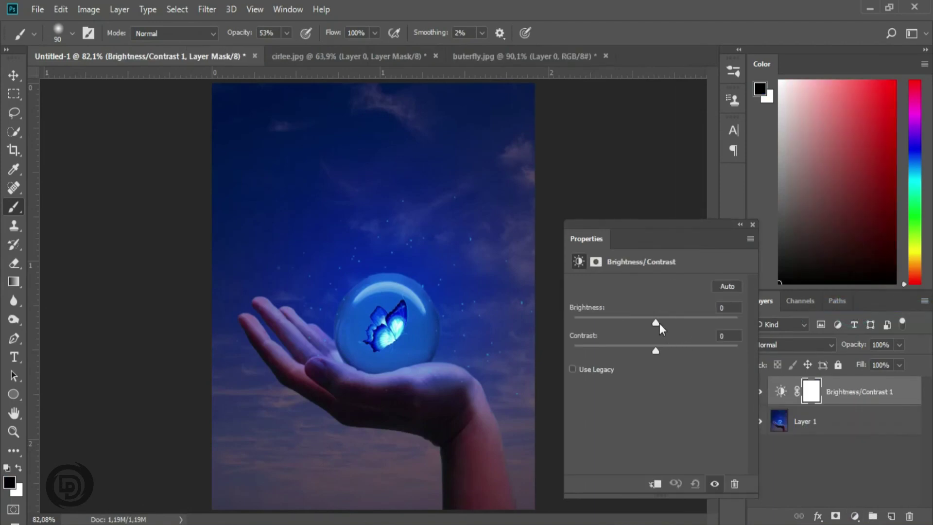
{"action": "mouse_move", "coordinate": [657, 322]}
{"action": "left_mouse_down"}
{"action": "mouse_move", "coordinate": [693, 322]}
{"action": "mouse_move", "coordinate": [669, 322]}
{"action": "mouse_move", "coordinate": [670, 350]}
{"action": "mouse_move", "coordinate": [686, 349]}
{"action": "mouse_move", "coordinate": [667, 321]}
{"action": "left_mouse_up"}
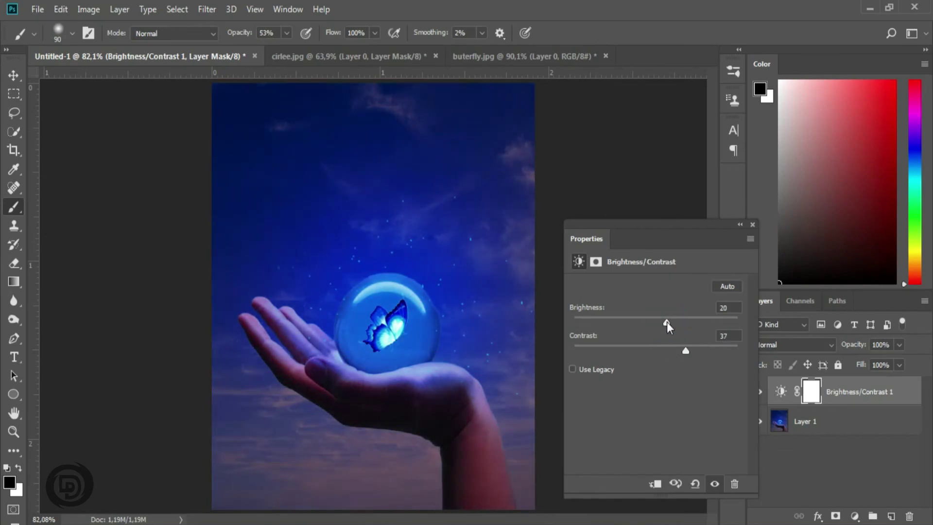
{"action": "left_click", "coordinate": [753, 225]}
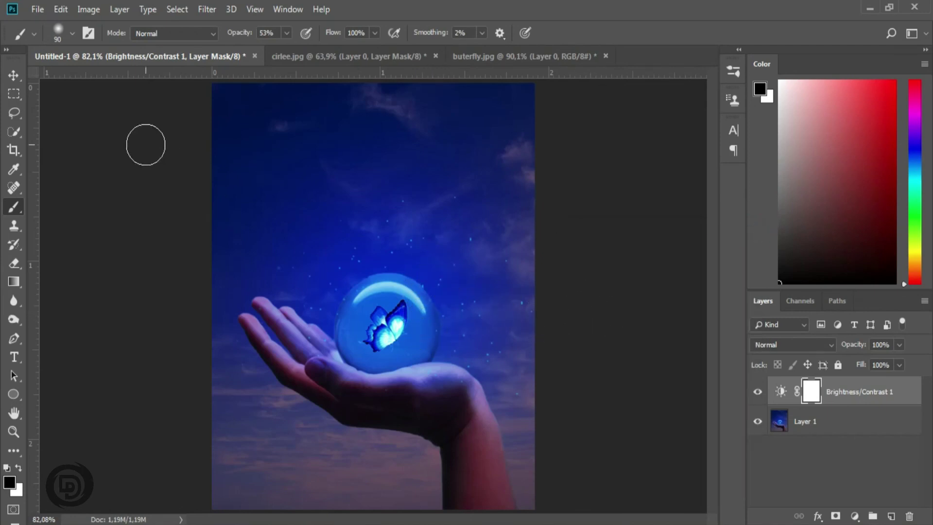
{"action": "left_click", "coordinate": [14, 75]}
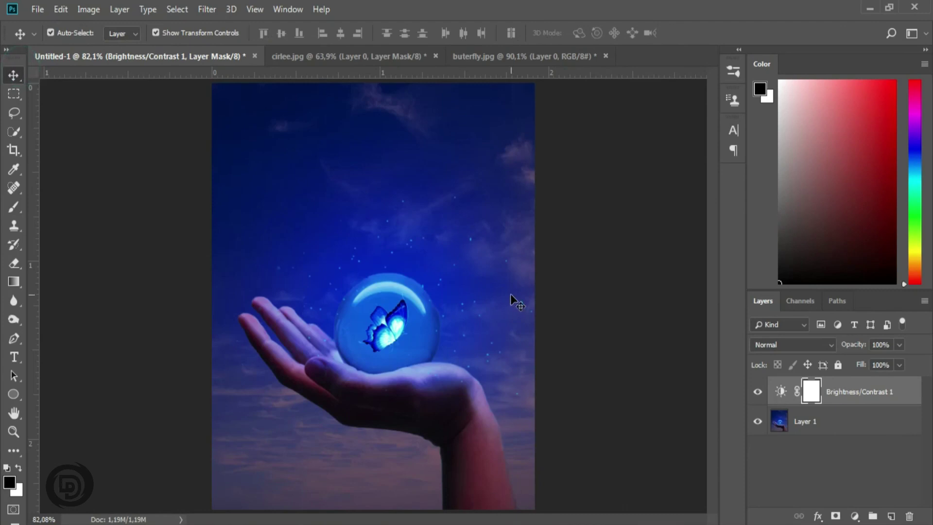